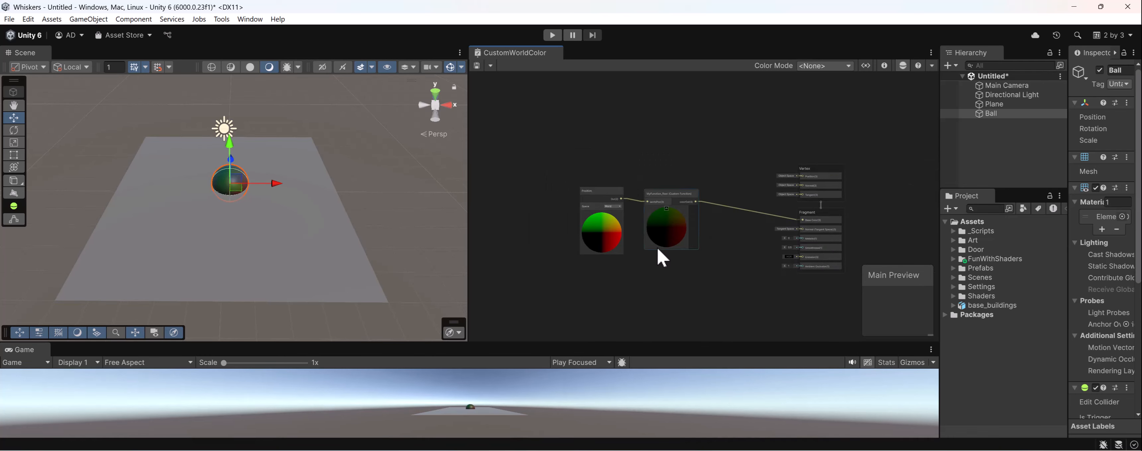
- Shift the Position and MyFunction_float nodes together within the CustomWorldColor graph
middle_drag(657, 250, 684, 264)
scroll(663, 241, up, 4)
drag(547, 151, 731, 286)
drag(670, 192, 659, 212)
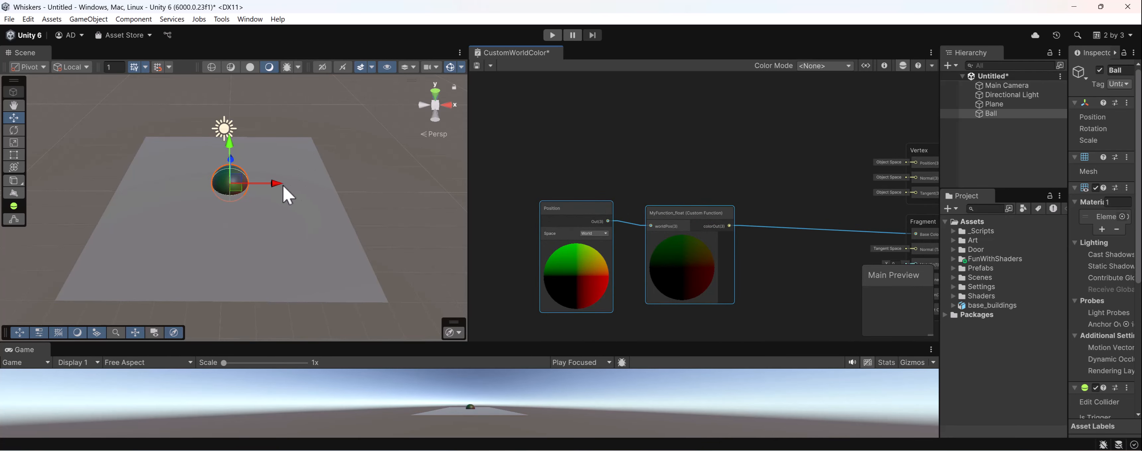
- Widen the Hierarchy and Project area by narrowing the Shader Graph and Scene areas
drag(283, 185, 282, 213)
middle_drag(779, 233, 737, 182)
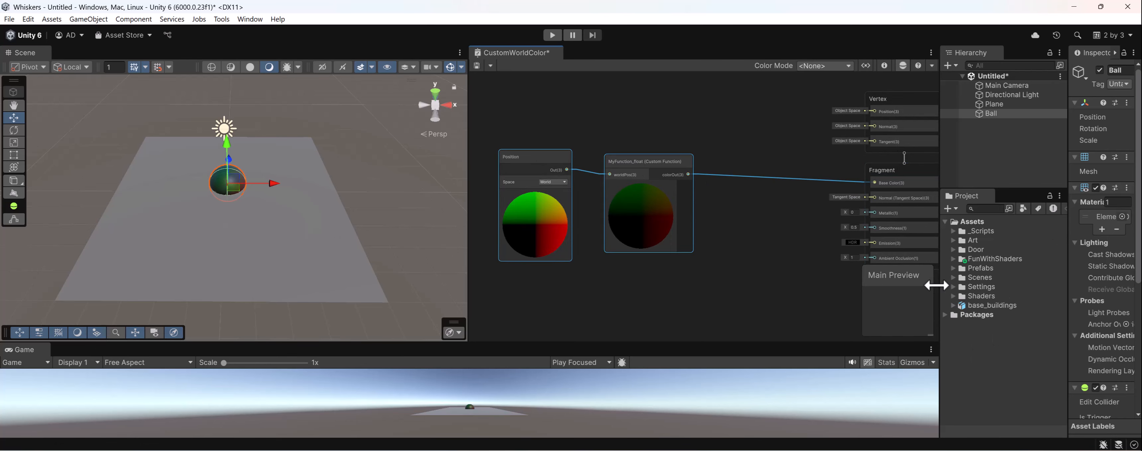
drag(939, 285, 897, 280)
middle_drag(816, 262, 801, 275)
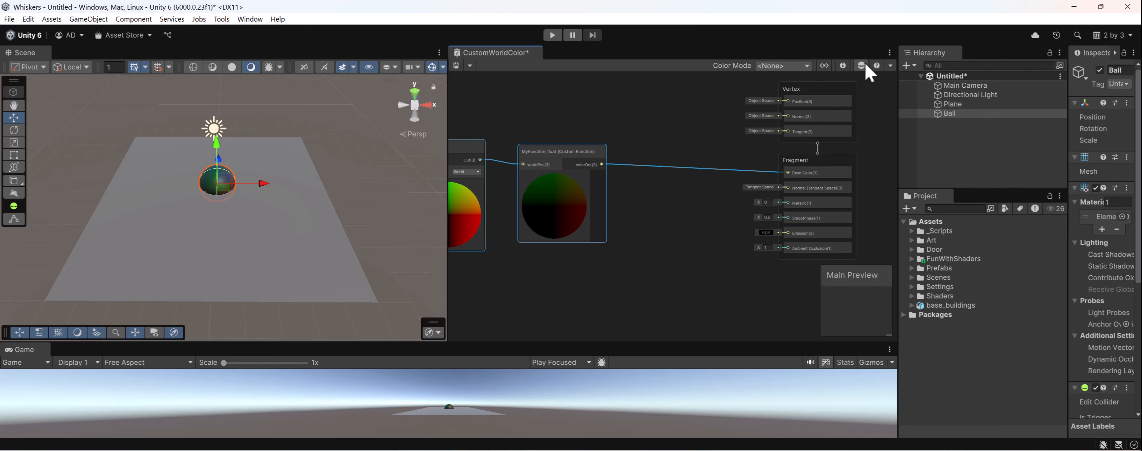
- Show the Blackboard and Graph Inspector, look over the custom function's inputs, outputs and code body, and hide both again
click(824, 66)
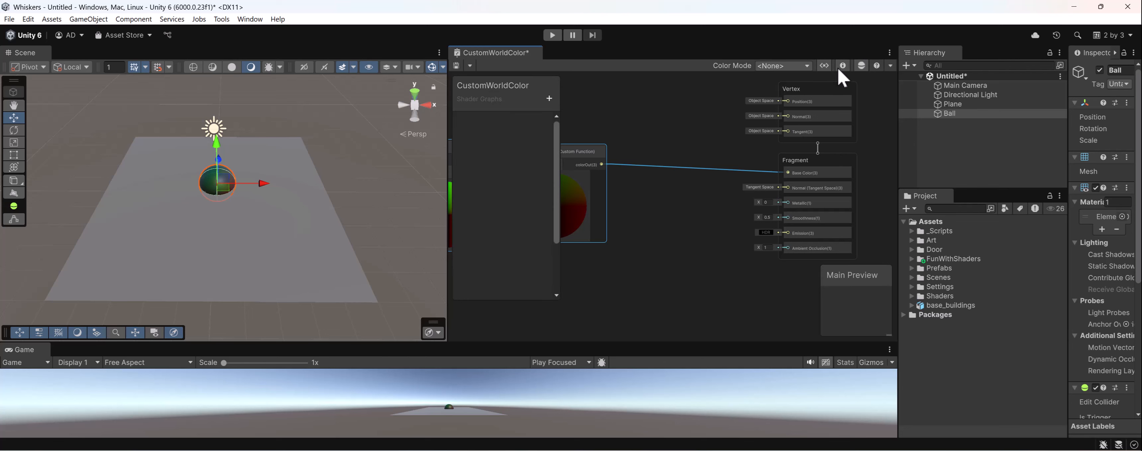
click(842, 67)
click(792, 202)
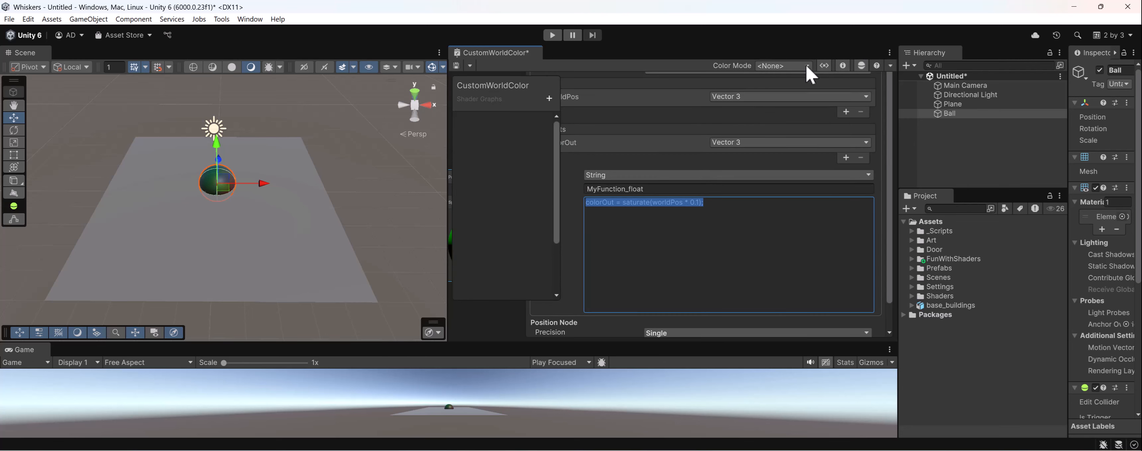
click(842, 66)
click(824, 65)
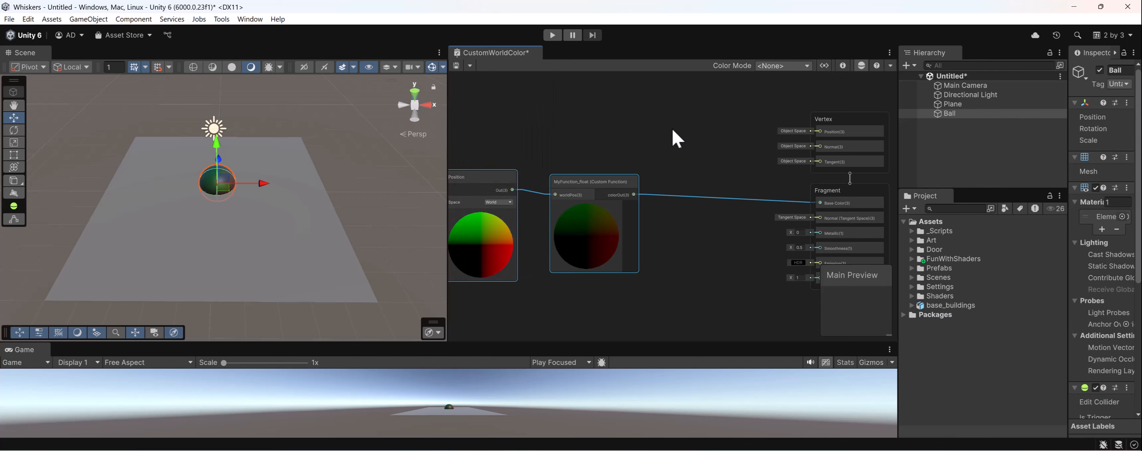
middle_drag(676, 135, 718, 162)
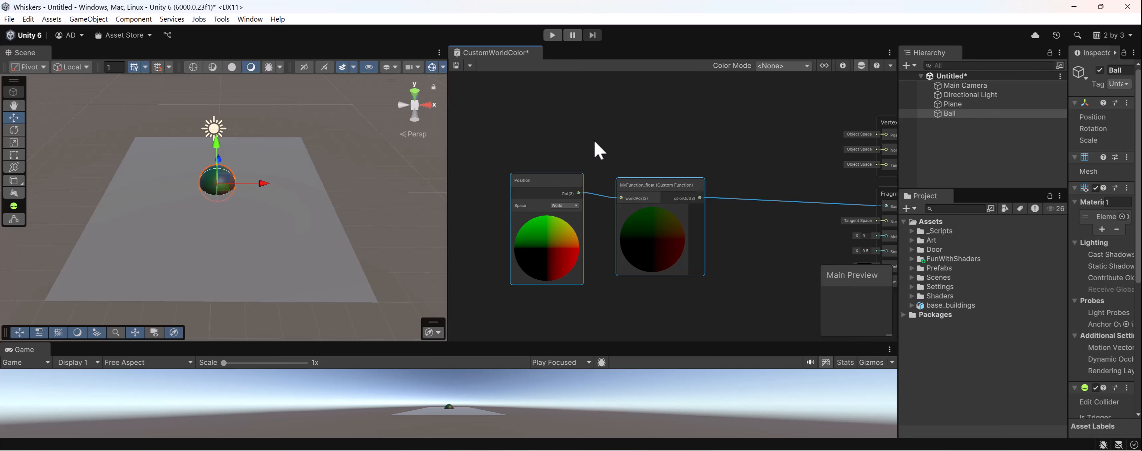
middle_drag(629, 201, 649, 227)
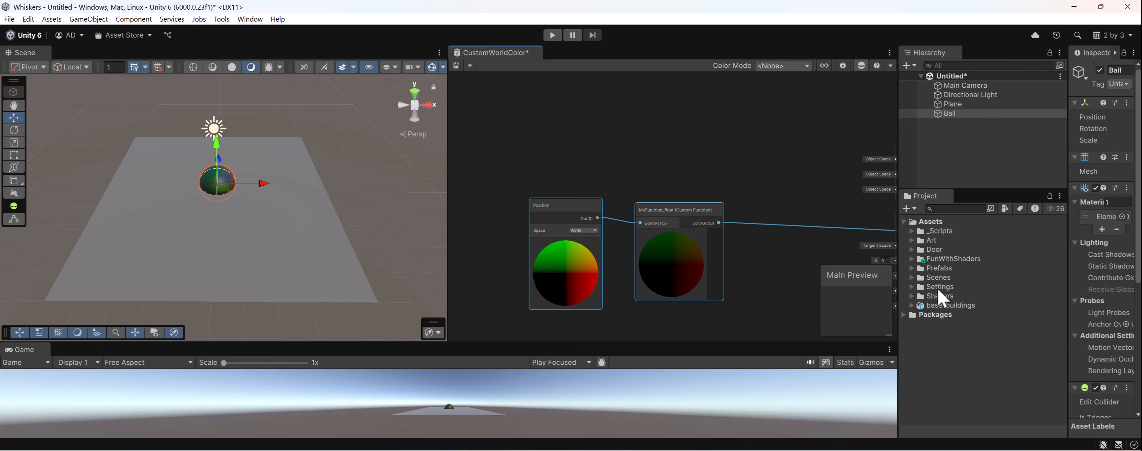
click(662, 182)
middle_drag(665, 191, 688, 174)
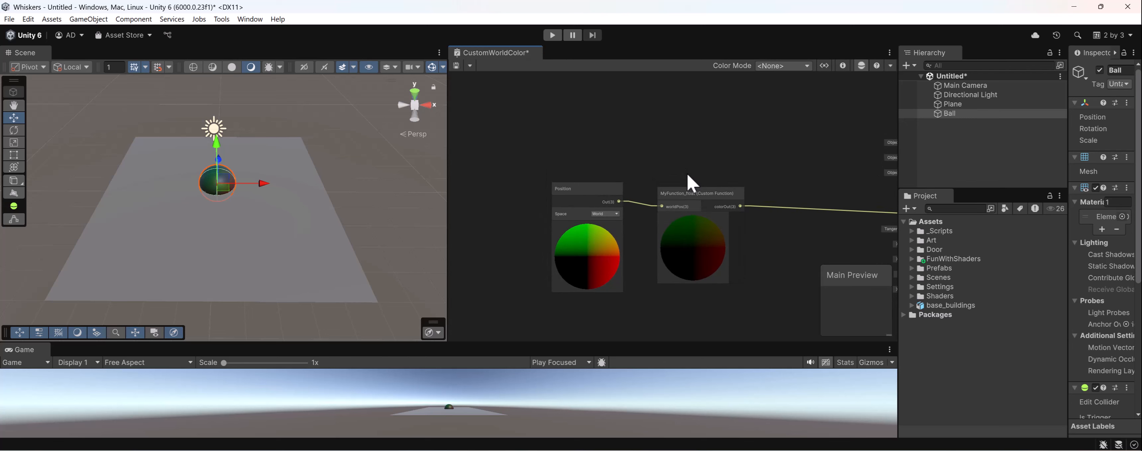
- Move the Ball along the positive X axis to the side edge of the Plane
alt+drag(234, 229, 209, 170)
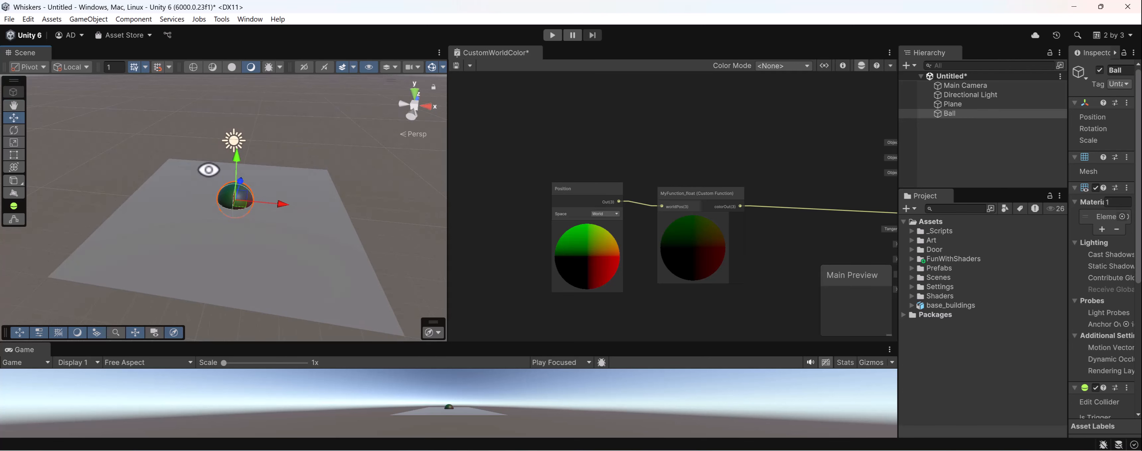
click(249, 249)
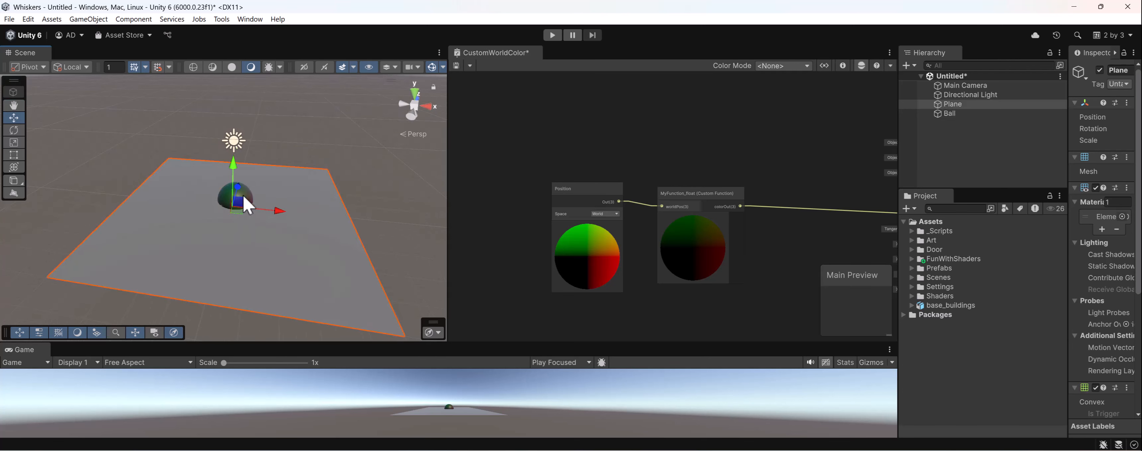
click(243, 195)
drag(273, 203, 369, 214)
scroll(247, 234, up, 5)
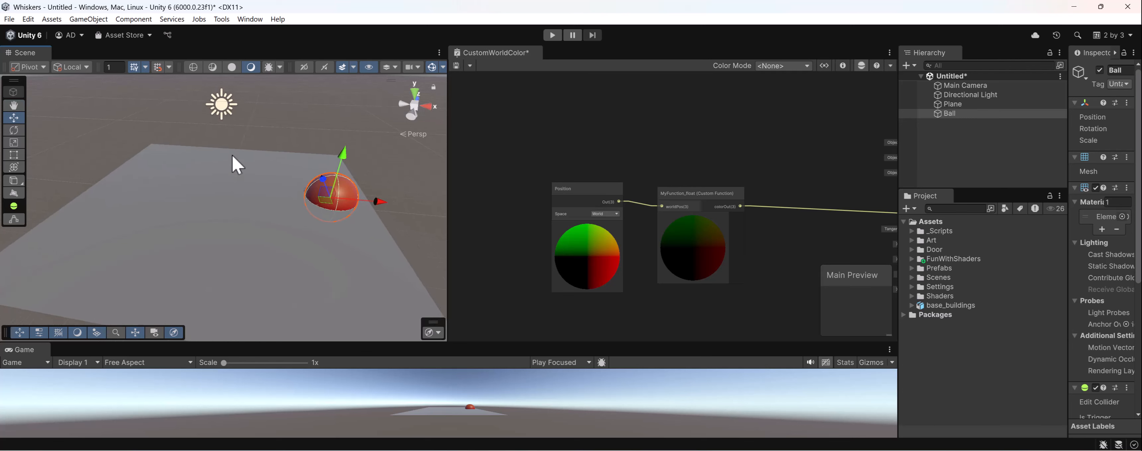
- Examine how the Ball's color and lighting look on the Plane from several viewing angles
click(230, 228)
key(f)
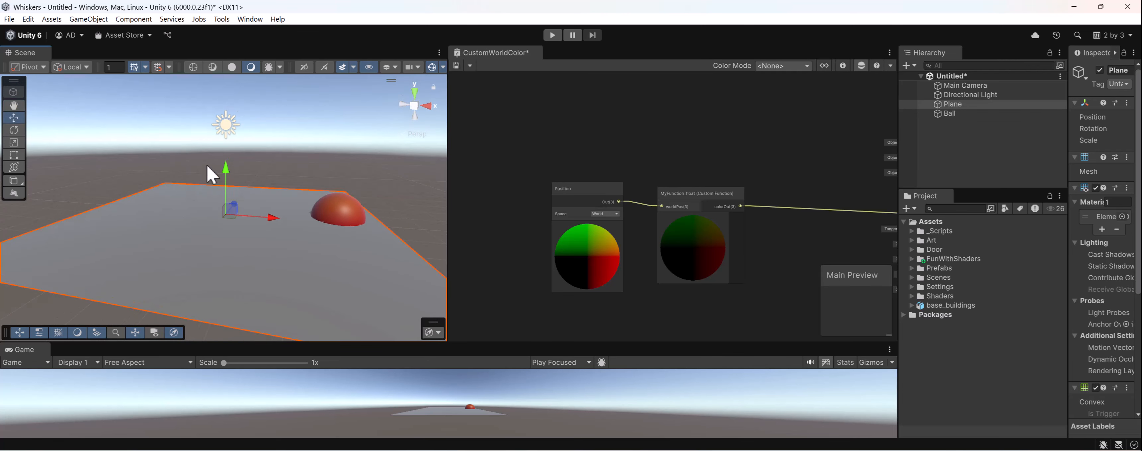
alt+drag(198, 237, 349, 212)
click(349, 212)
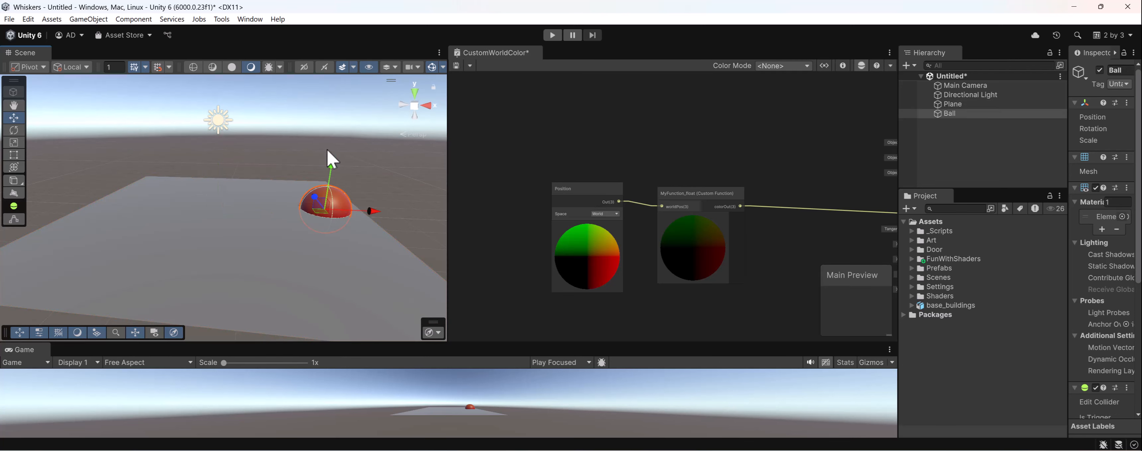
middle_drag(317, 177, 234, 262)
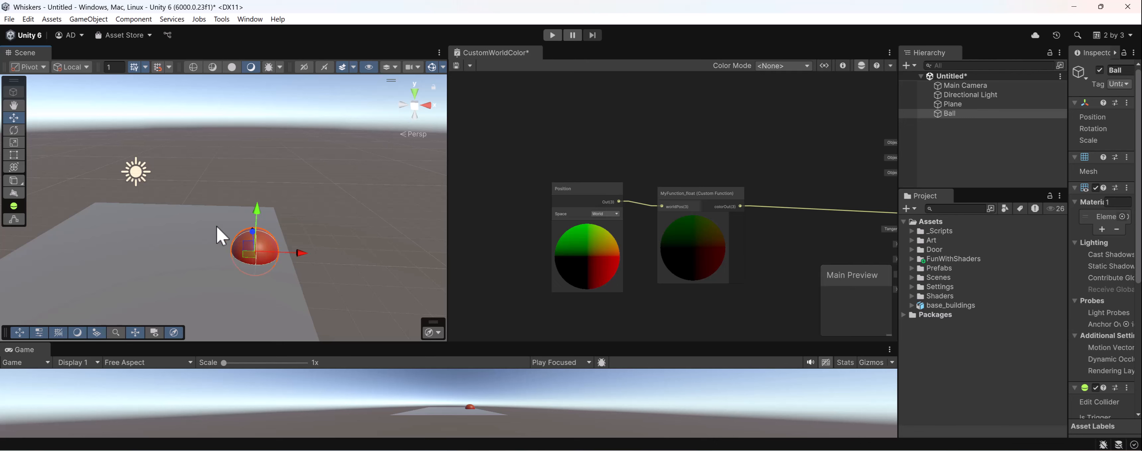
alt+drag(242, 239, 235, 263)
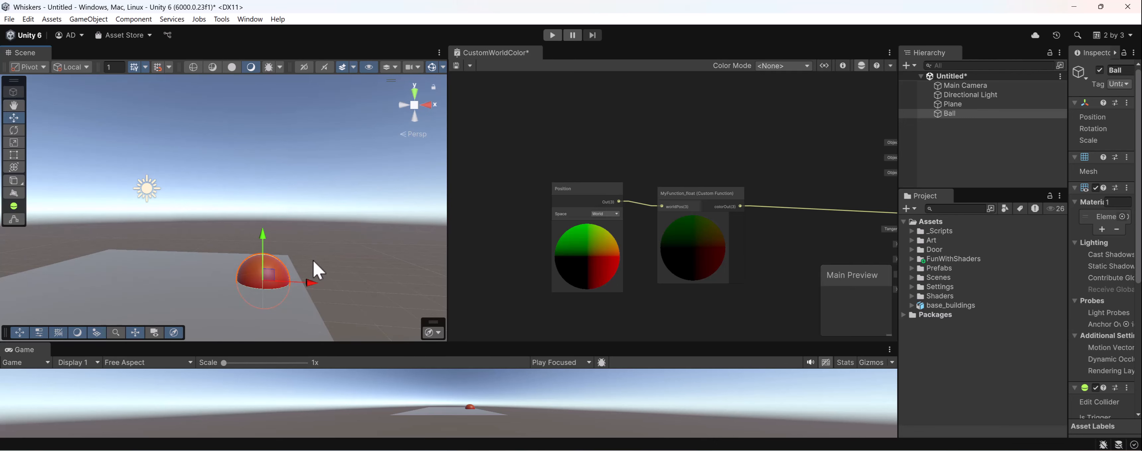
click(182, 242)
alt+drag(181, 241, 163, 214)
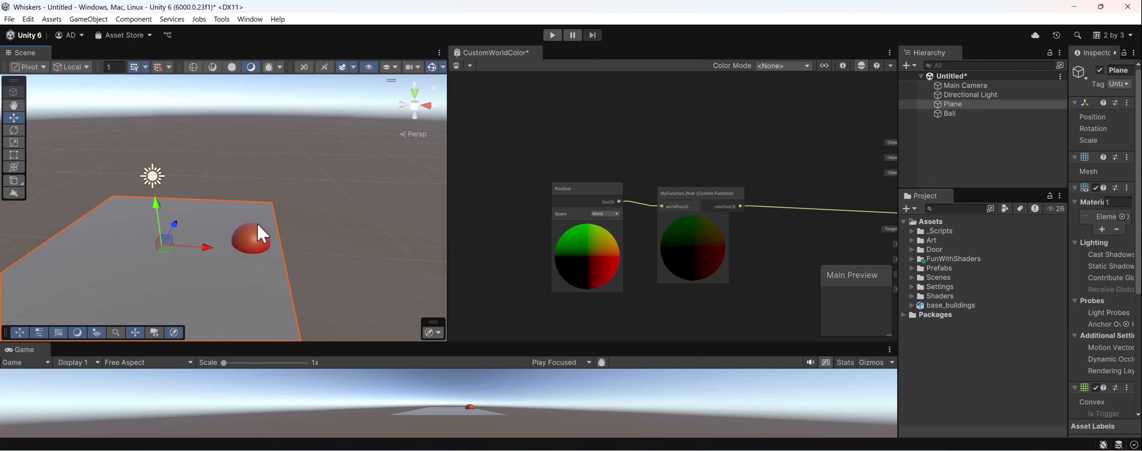
alt+drag(262, 233, 242, 192)
- Switch the handle orientation to Global and rotate the Directional Light about the Z axis so its rays slant toward the Ball
click(178, 192)
key(e)
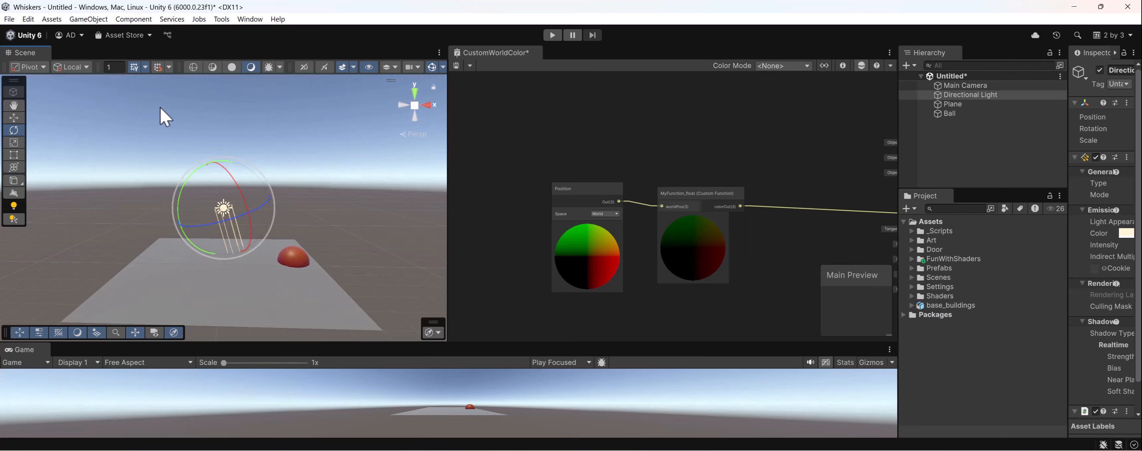
click(44, 75)
click(45, 85)
click(82, 67)
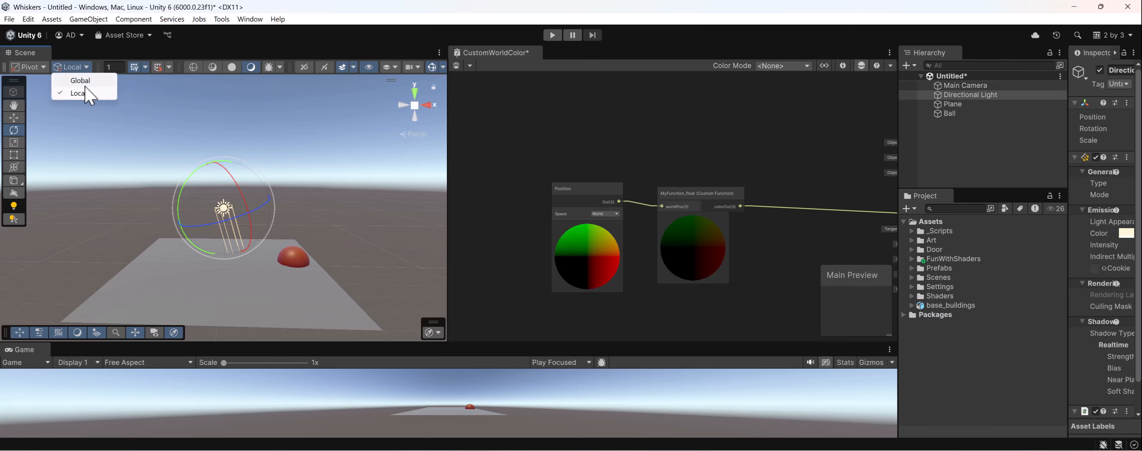
click(81, 80)
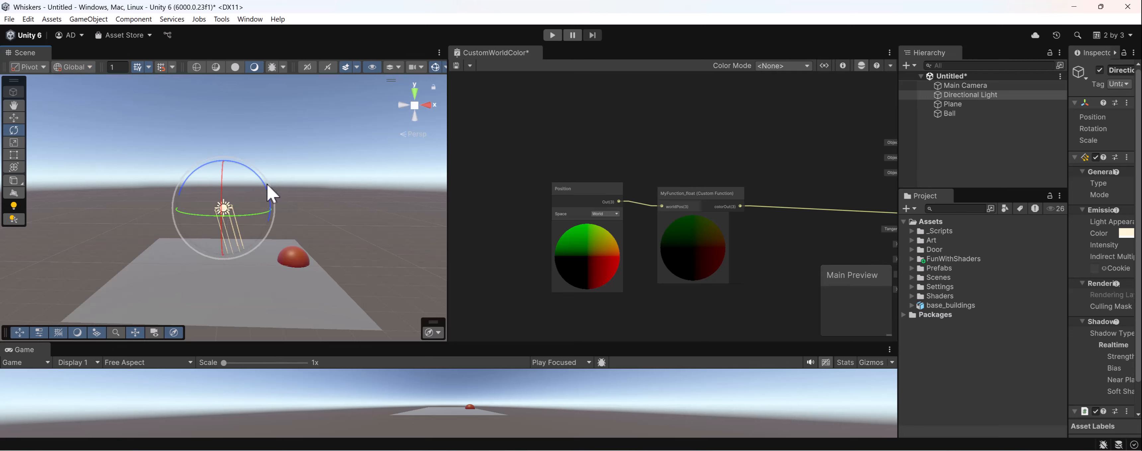
drag(267, 183, 255, 167)
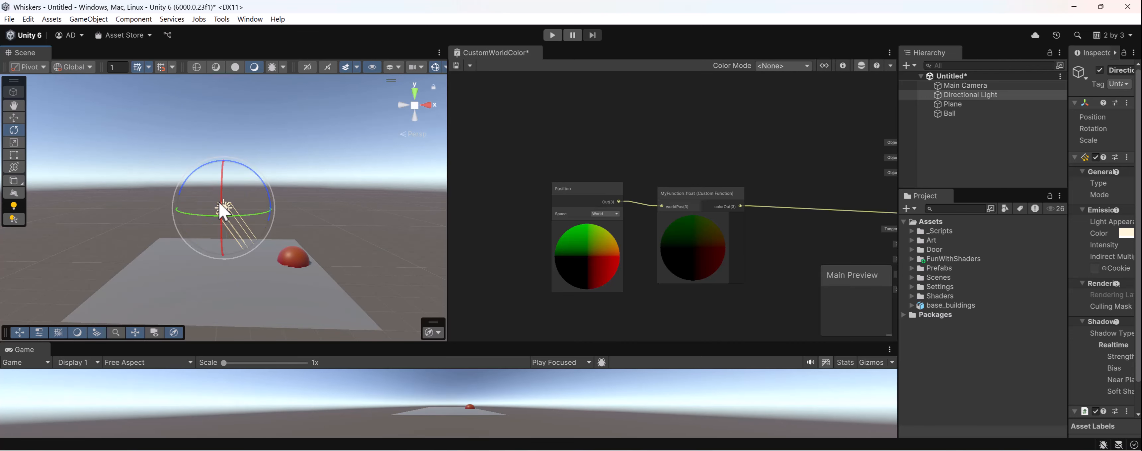
- Reselect the Directional Light and set the handle orientation back to Local
click(243, 212)
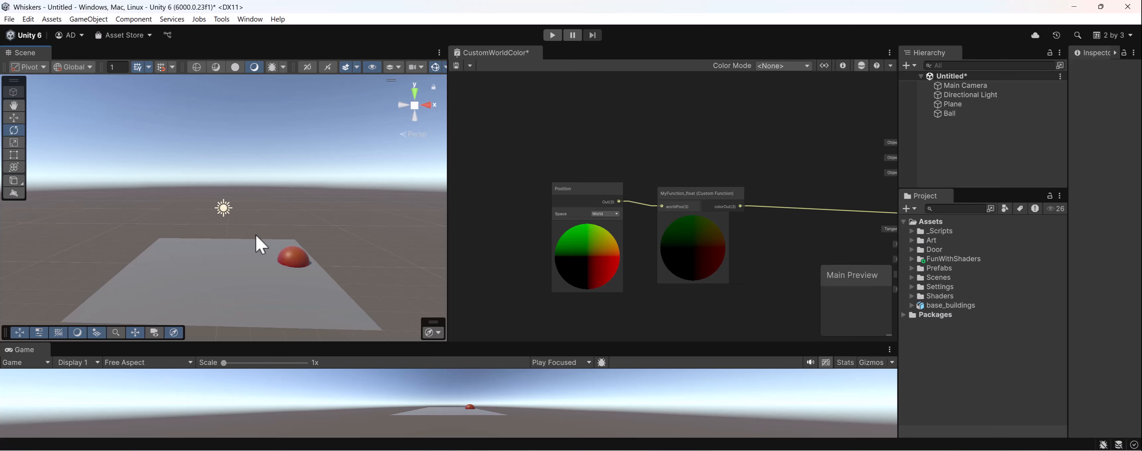
click(223, 210)
click(74, 66)
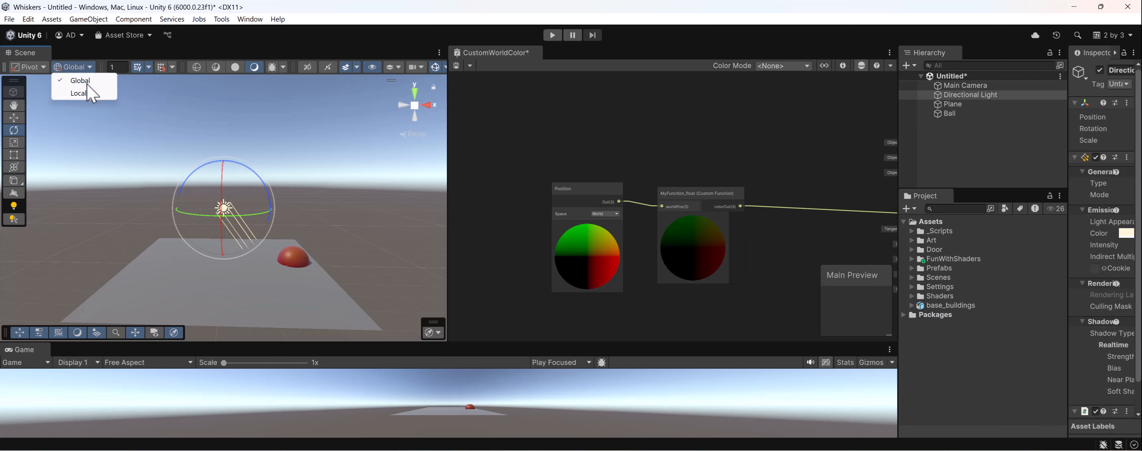
click(80, 94)
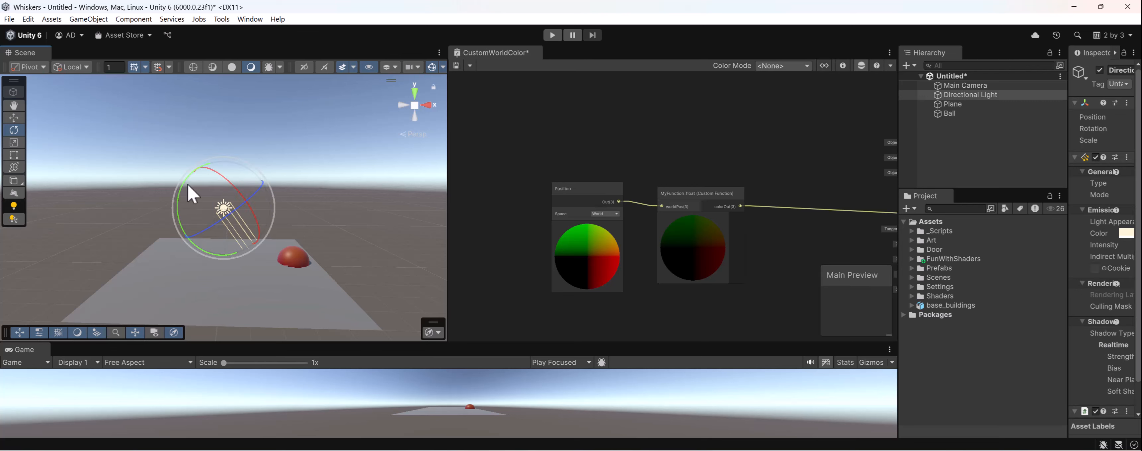
- Move the Directional Light backward along its ray direction, up and away from the Ball, and check it from several angles
key(w)
drag(252, 247, 216, 197)
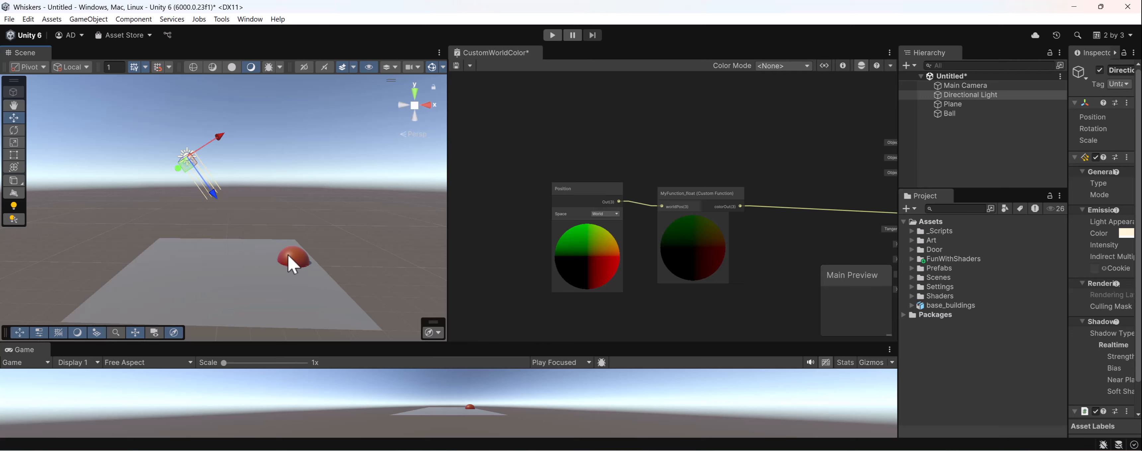
alt+drag(301, 210, 45, 290)
alt+drag(227, 199, 212, 192)
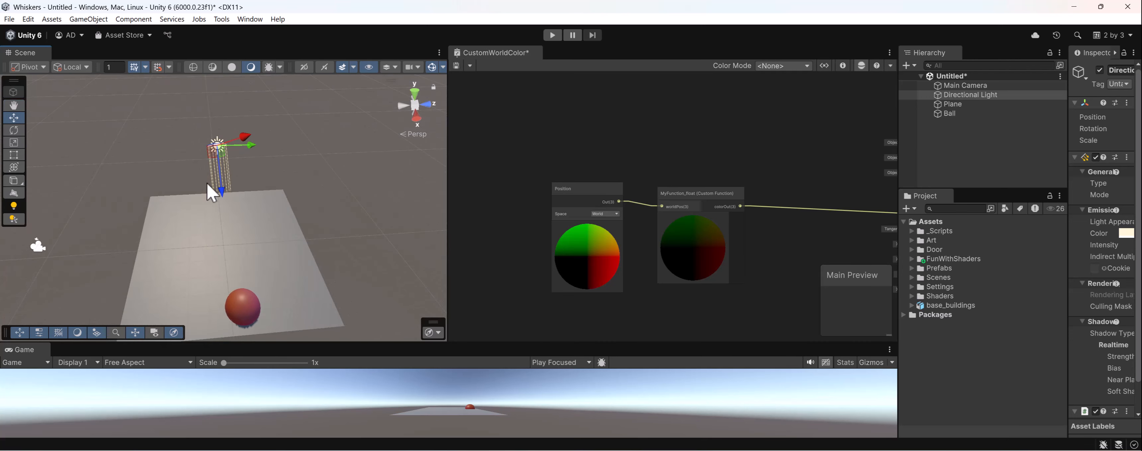
alt+drag(240, 302, 448, 164)
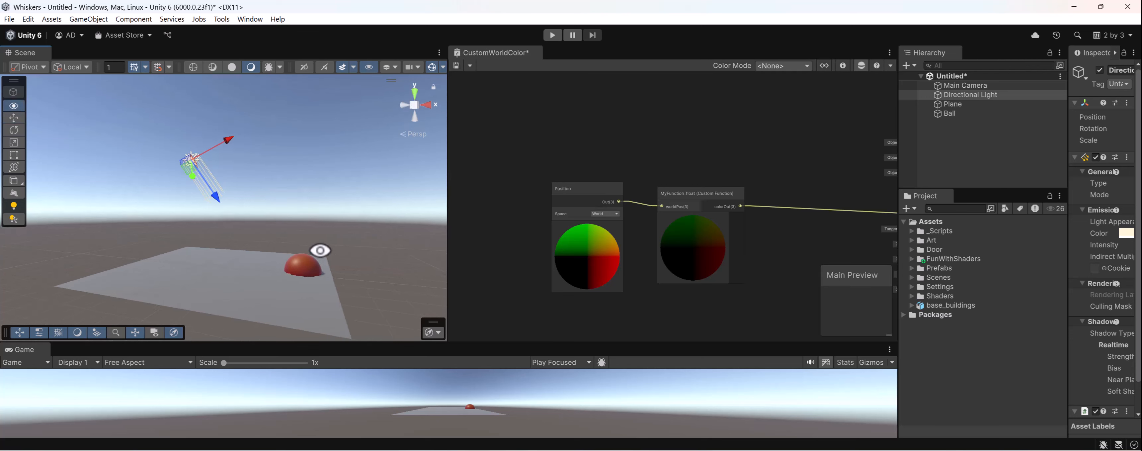
mouse_move(319, 250)
alt+mouse_down()
mouse_move(184, 296)
mouse_move(300, 251)
alt+mouse_up()
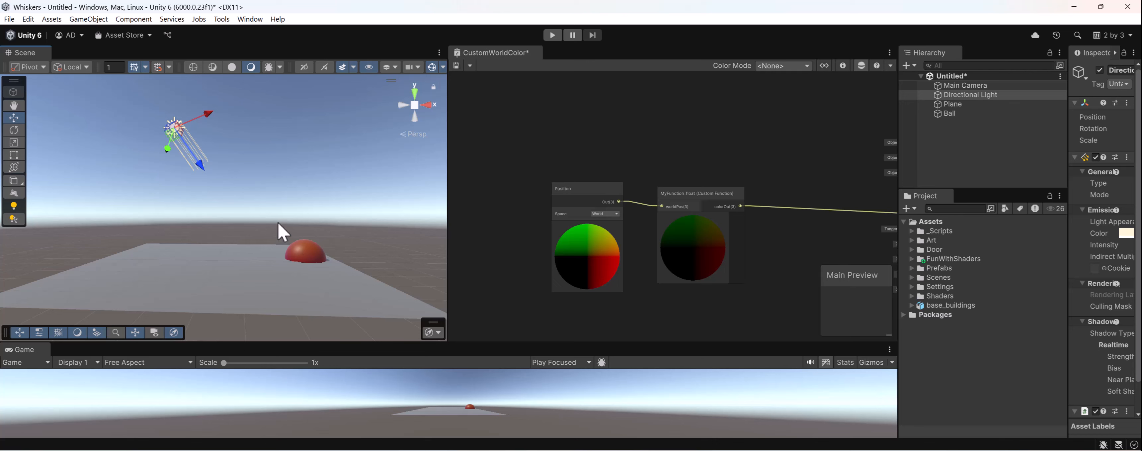
- Move the Position and MyFunction_float nodes below the master stack and delete the connection from colorOut to Base Color
scroll(577, 179, down, 3)
drag(548, 137, 692, 287)
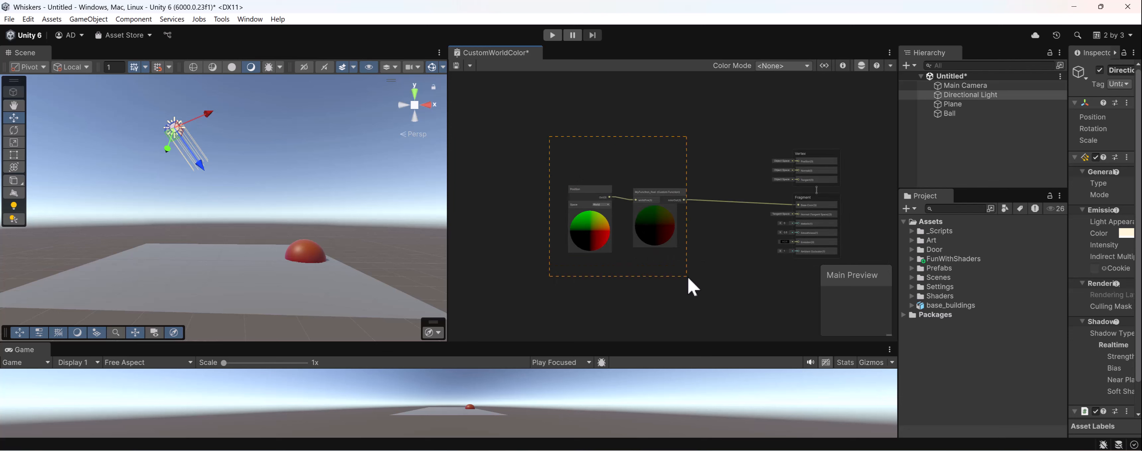
drag(632, 191, 528, 282)
drag(682, 206, 710, 277)
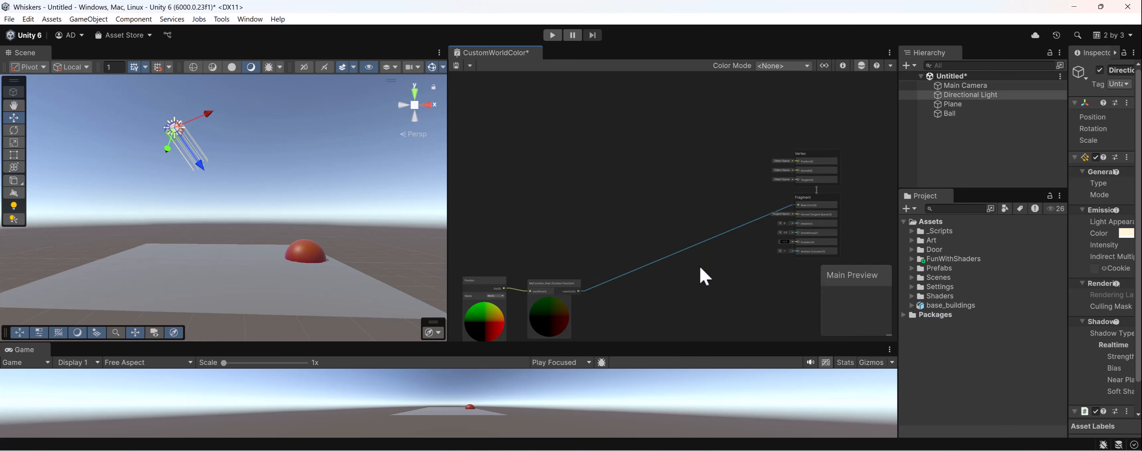
key(Delete)
middle_drag(719, 247, 754, 255)
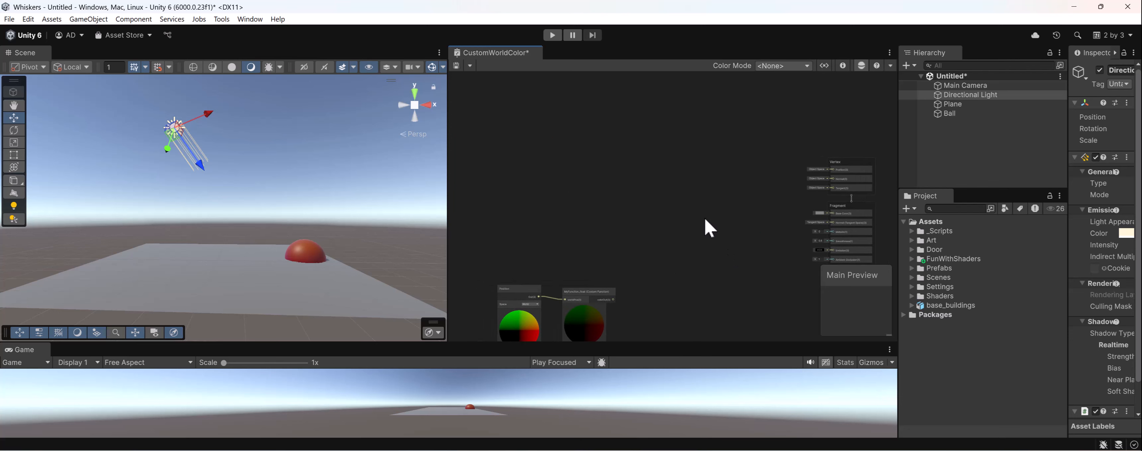
scroll(705, 217, up, 2)
middle_drag(677, 199, 709, 194)
scroll(560, 219, up, 1)
middle_drag(563, 227, 679, 177)
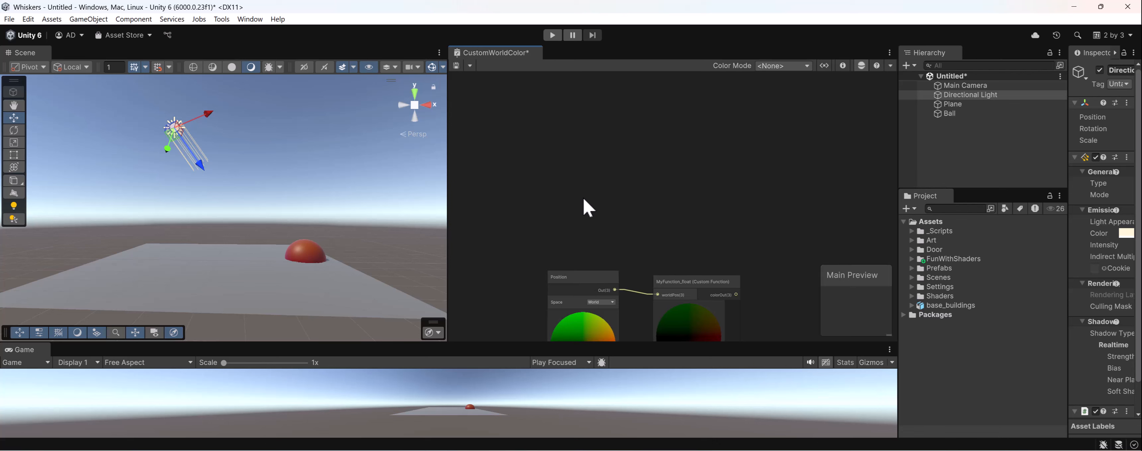
right_click(583, 198)
click(594, 204)
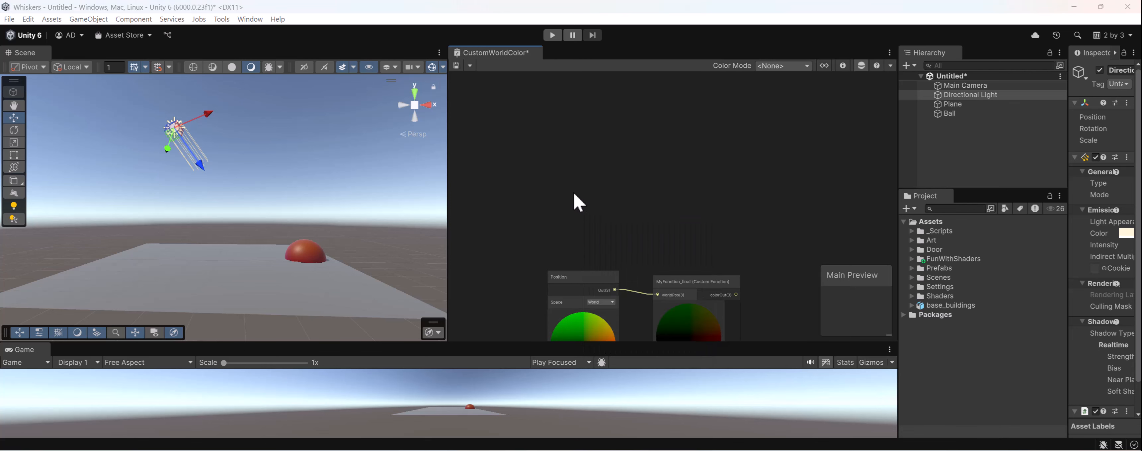
text(norm)
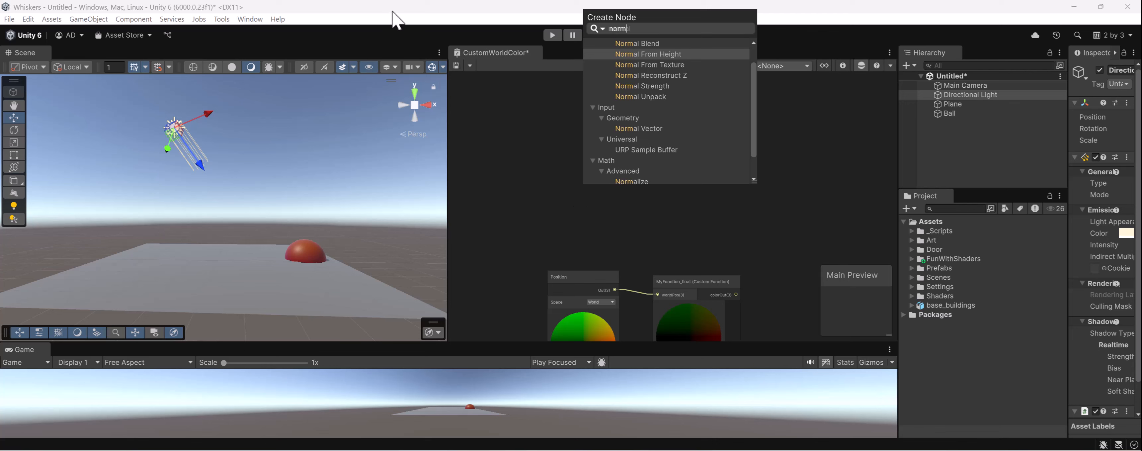
click(453, 49)
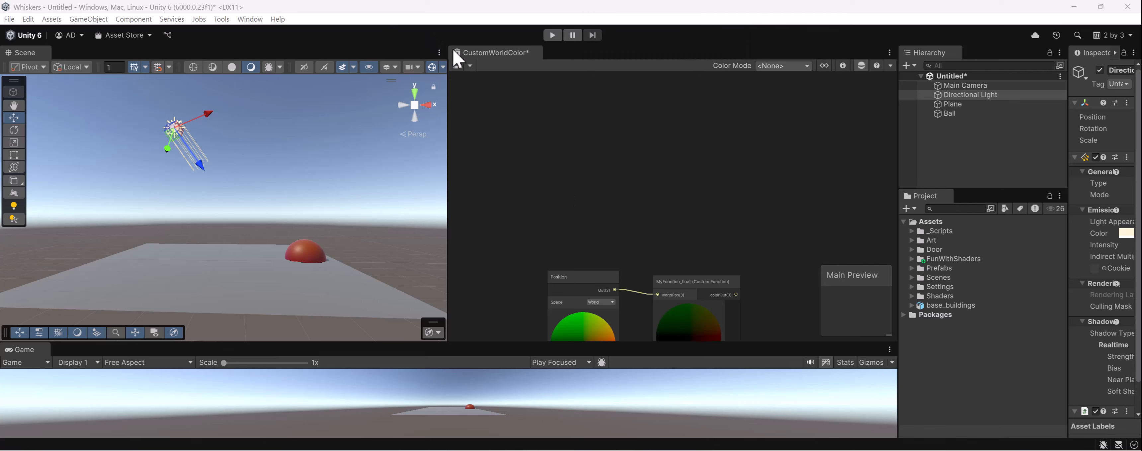
- Add a Normal Vector node above the Position node and set its space to World
right_click(590, 154)
click(571, 148)
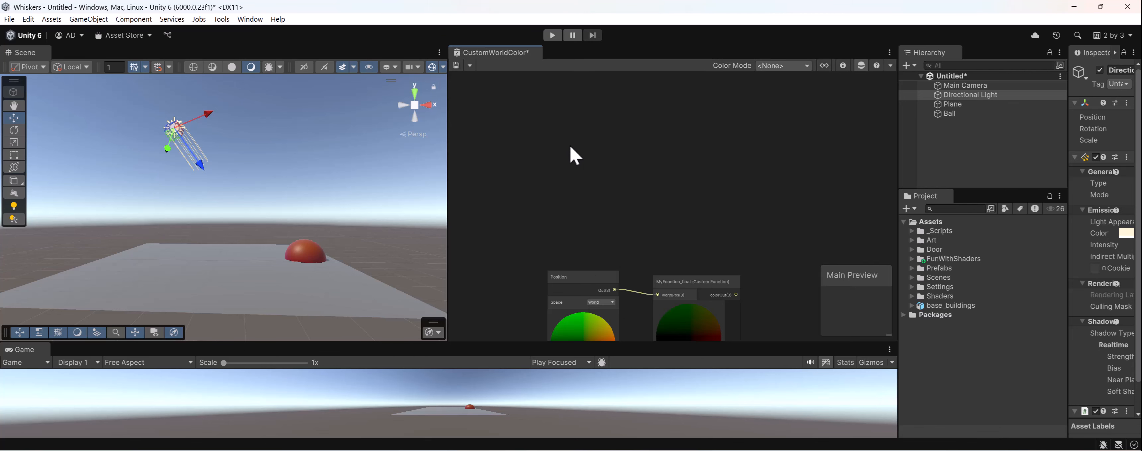
right_click(572, 155)
click(596, 153)
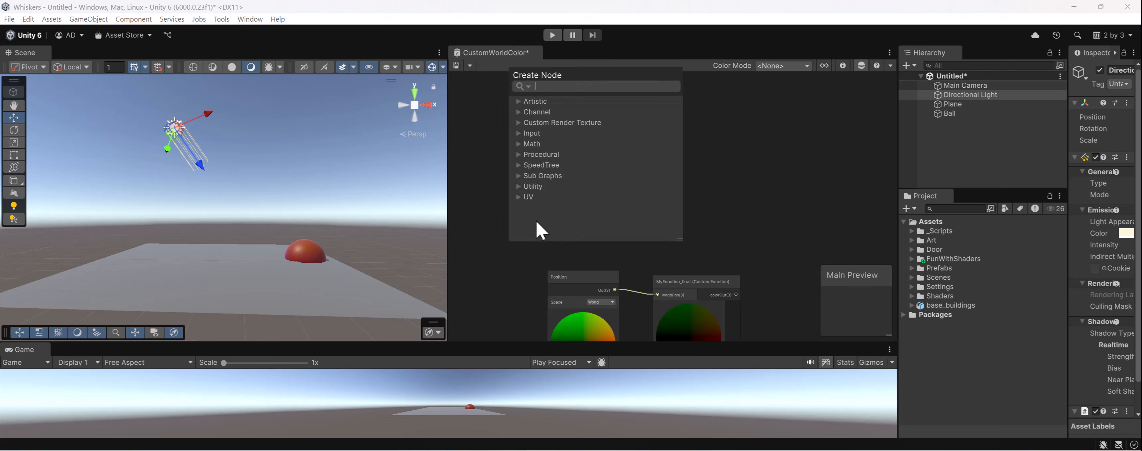
text(norma)
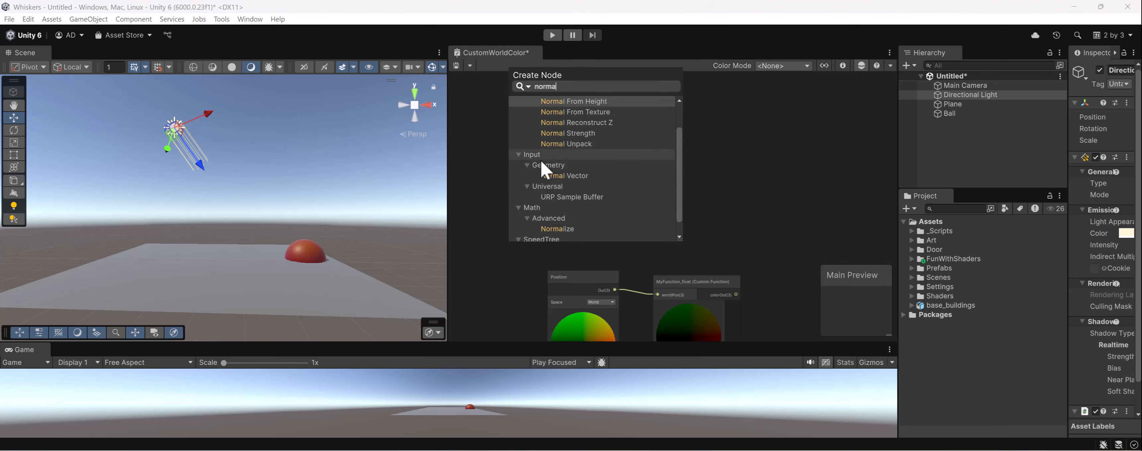
click(562, 176)
drag(558, 288, 592, 149)
click(608, 163)
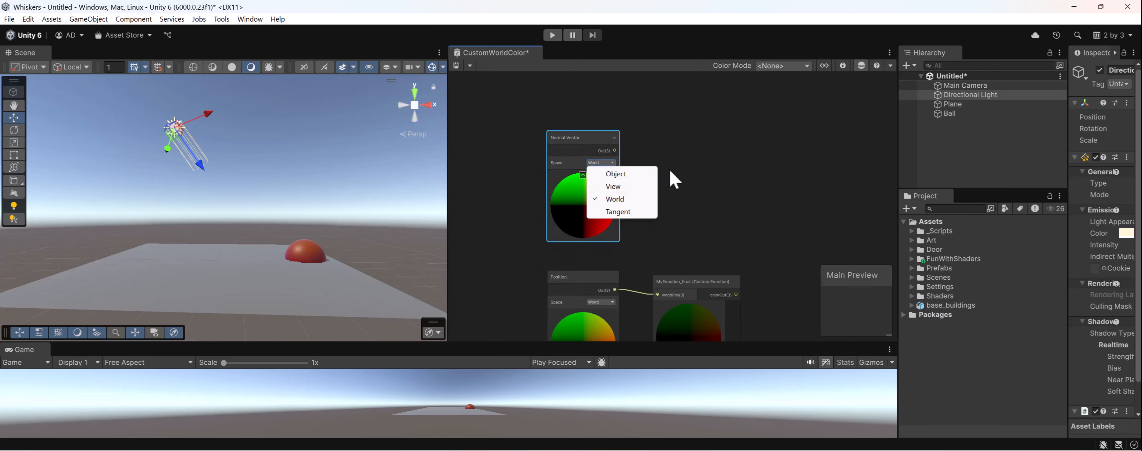
click(617, 199)
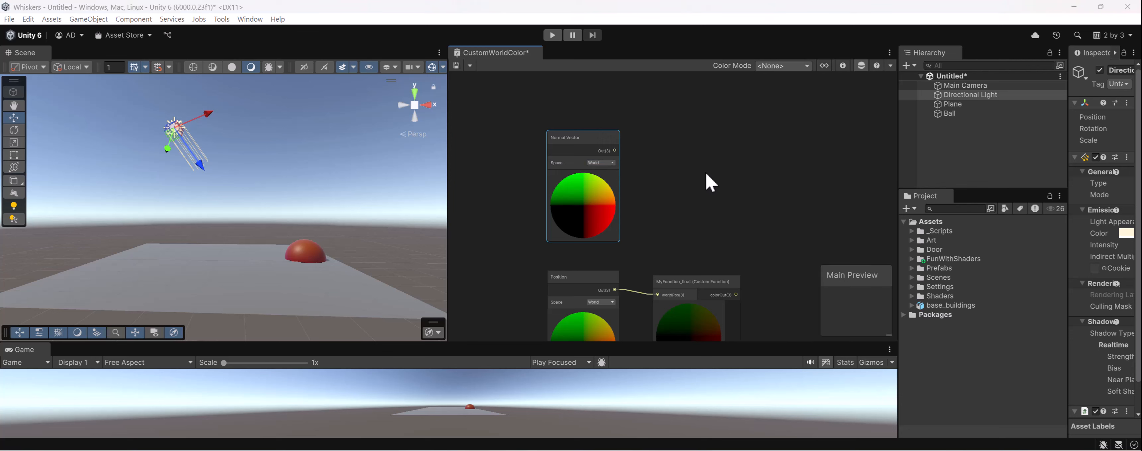
drag(576, 145, 589, 129)
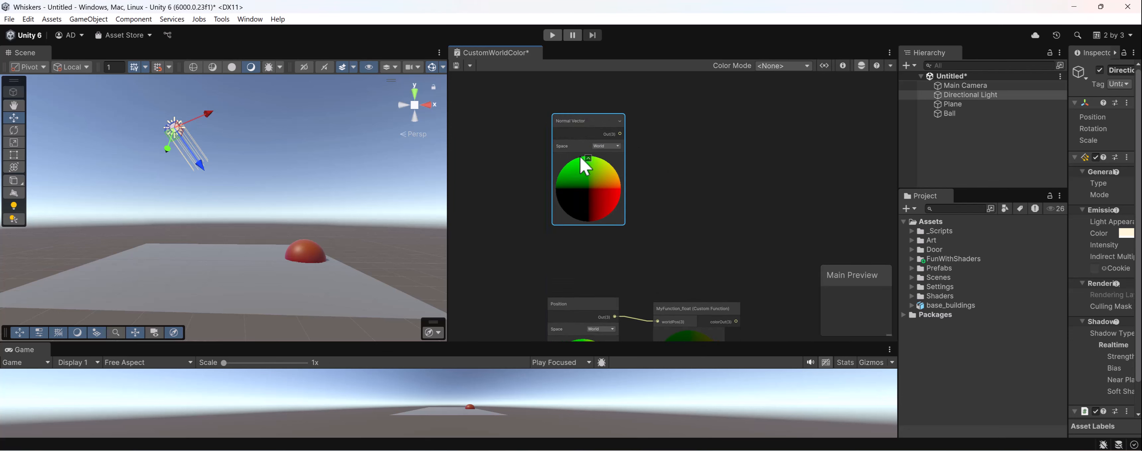
- Select the Ball and the Directional Light in turn to relate the ball's surface to the light direction
click(310, 262)
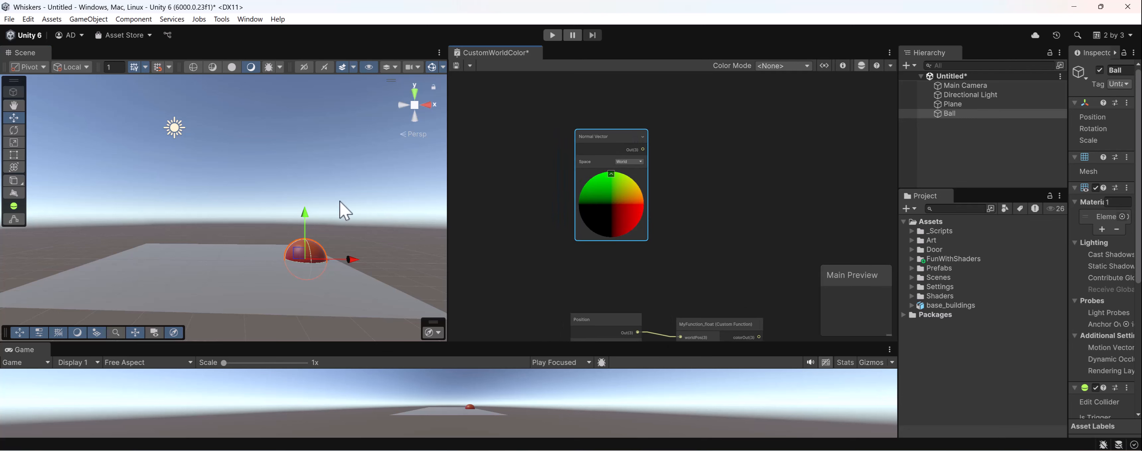
click(179, 133)
click(176, 126)
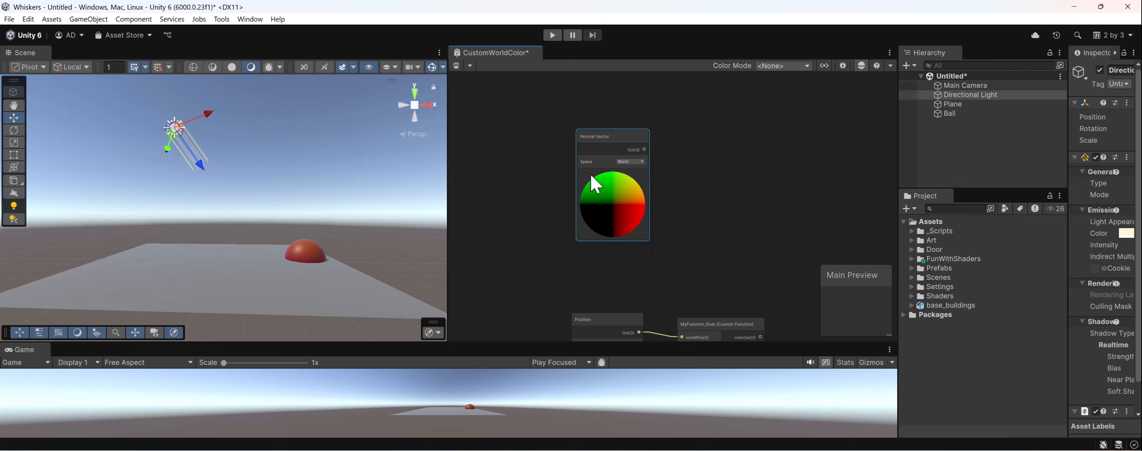
- Add a Main Light Direction node below the Normal Vector node
middle_drag(590, 171, 611, 123)
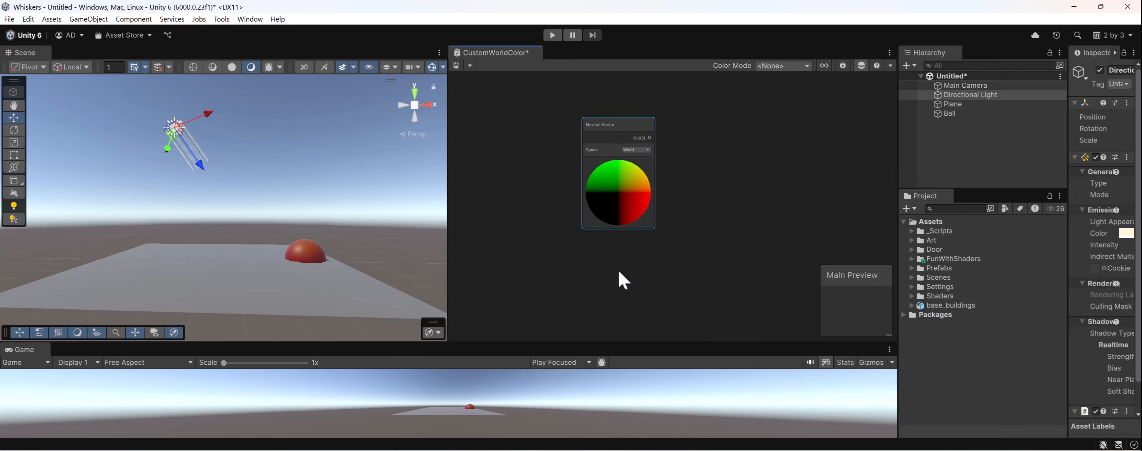
middle_drag(619, 281, 607, 255)
key(space)
text(main light dir)
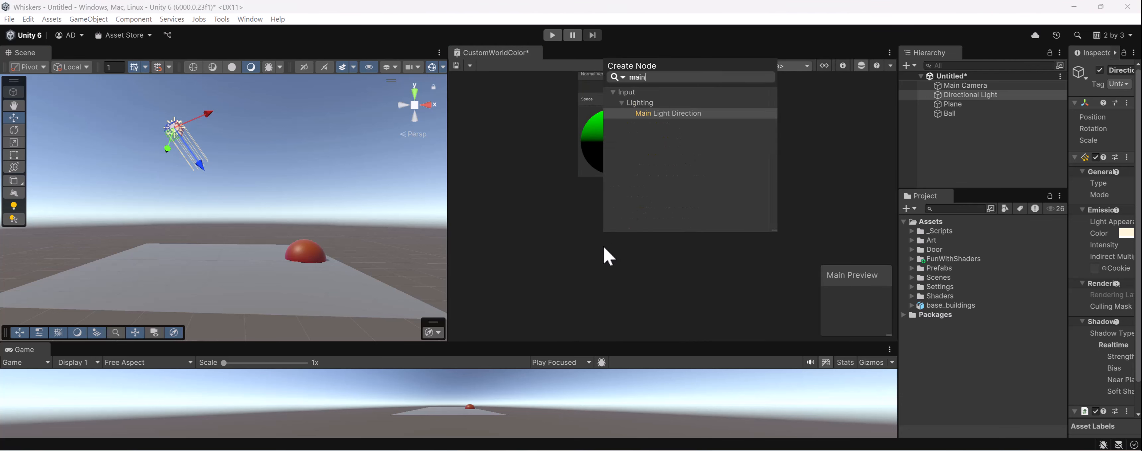
key(Return)
drag(625, 276, 606, 235)
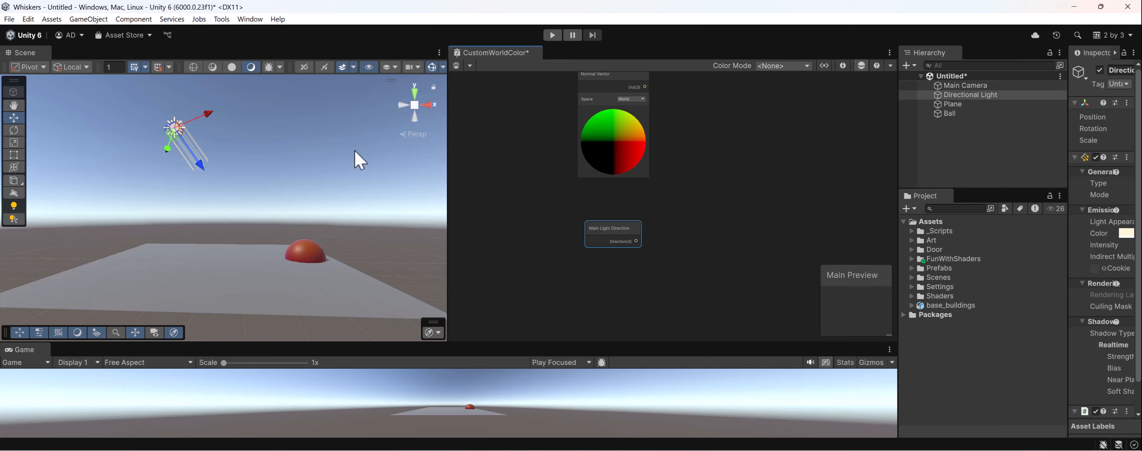
- Add a Dot Product node and arrange the Normal Vector and Main Light Direction nodes on its input side
click(717, 179)
key(space)
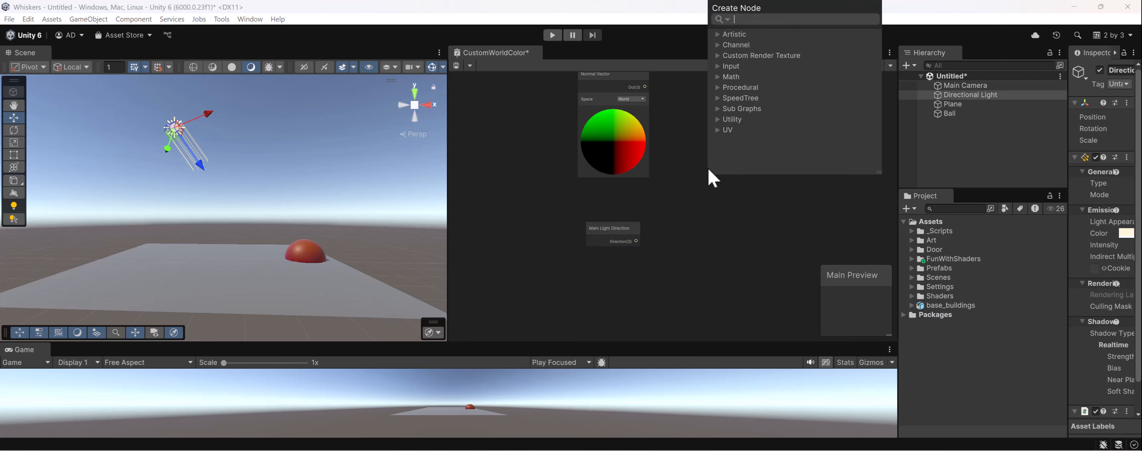
text(dot)
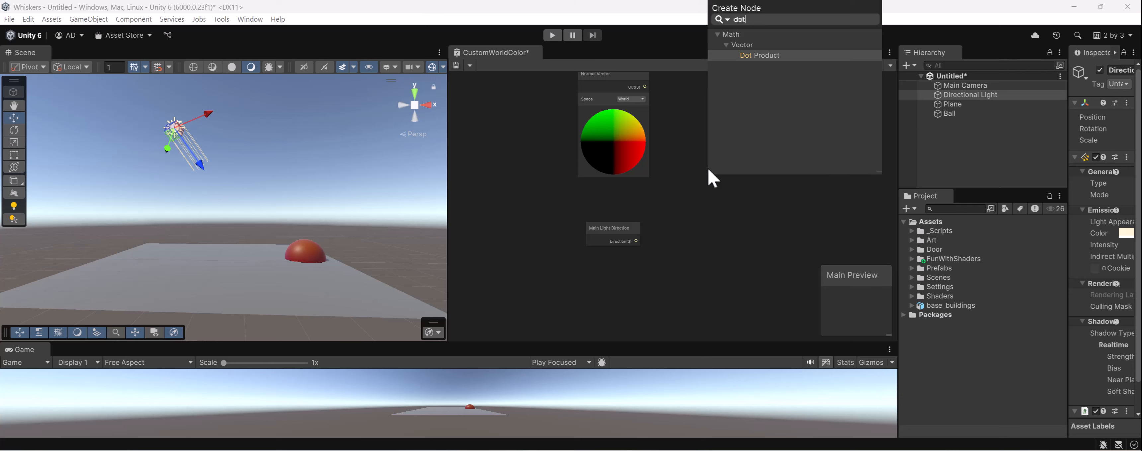
key(Return)
drag(742, 193, 759, 151)
middle_drag(522, 194, 523, 243)
drag(605, 144, 592, 145)
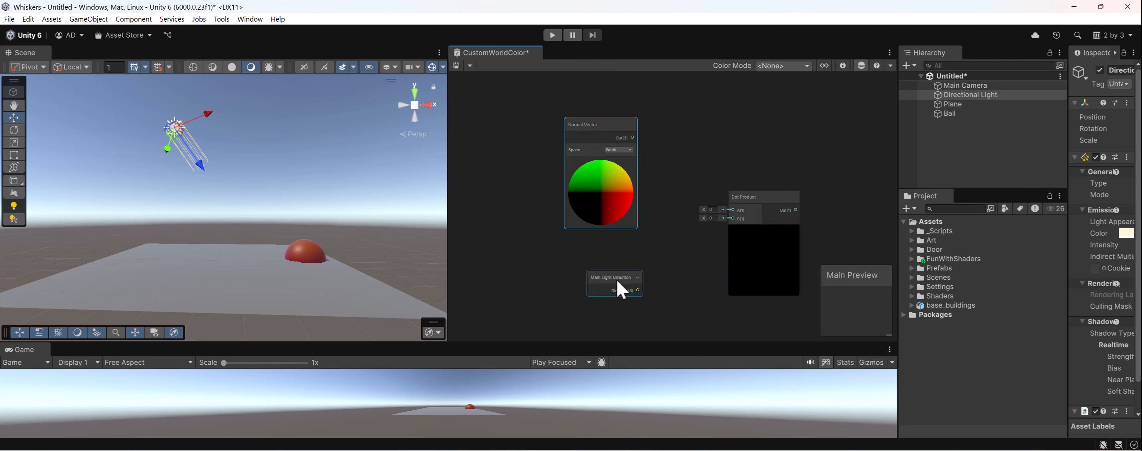
drag(619, 282, 589, 272)
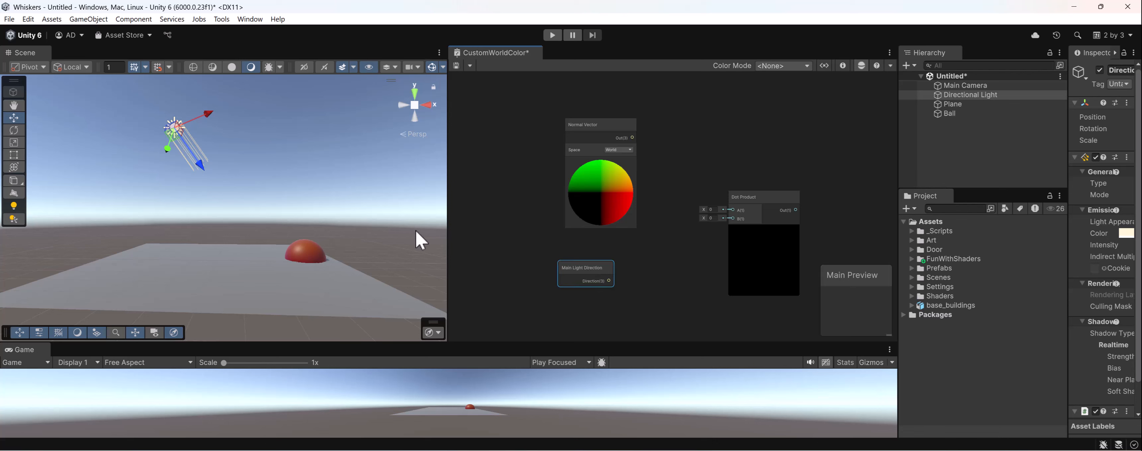
- Examine how the Directional Light's rays meet the Plane and the Ball, including a close view of the Ball's surface
click(225, 280)
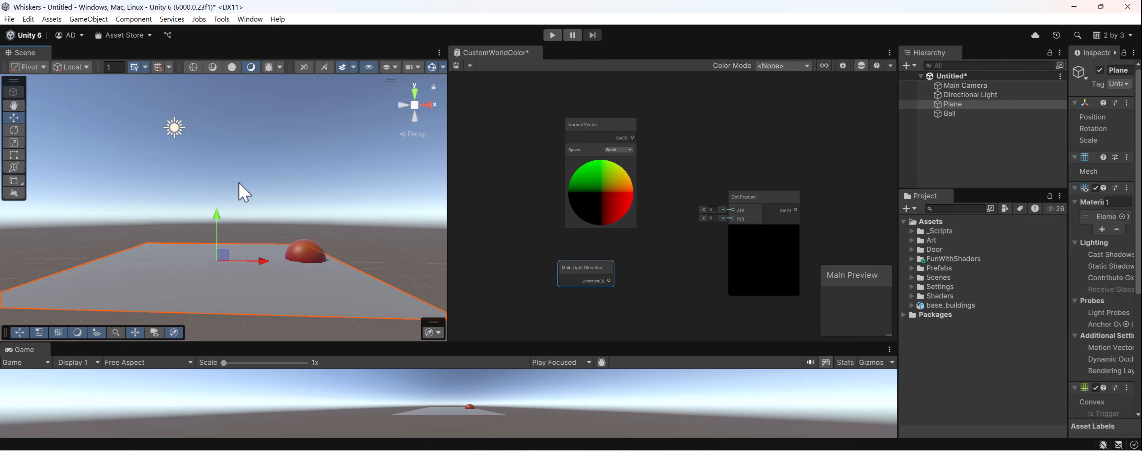
click(175, 133)
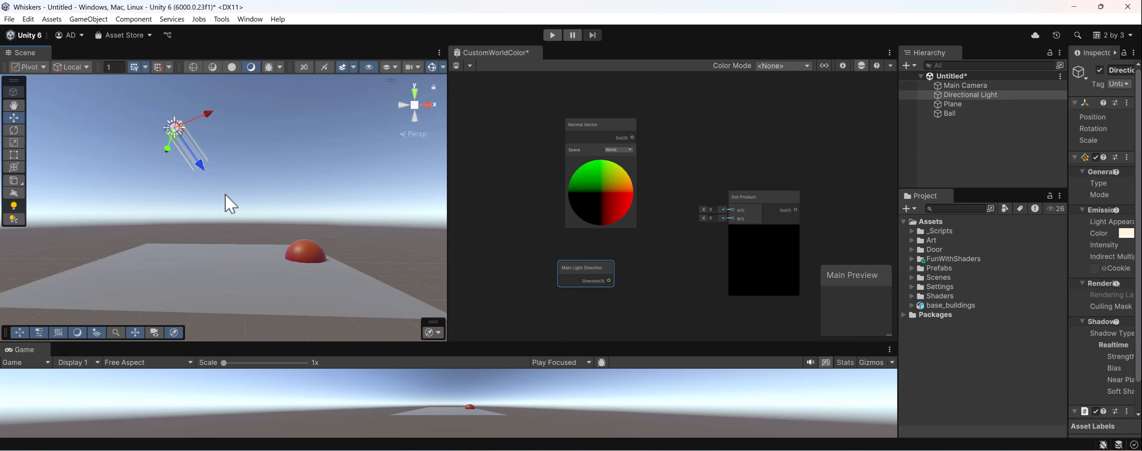
click(230, 272)
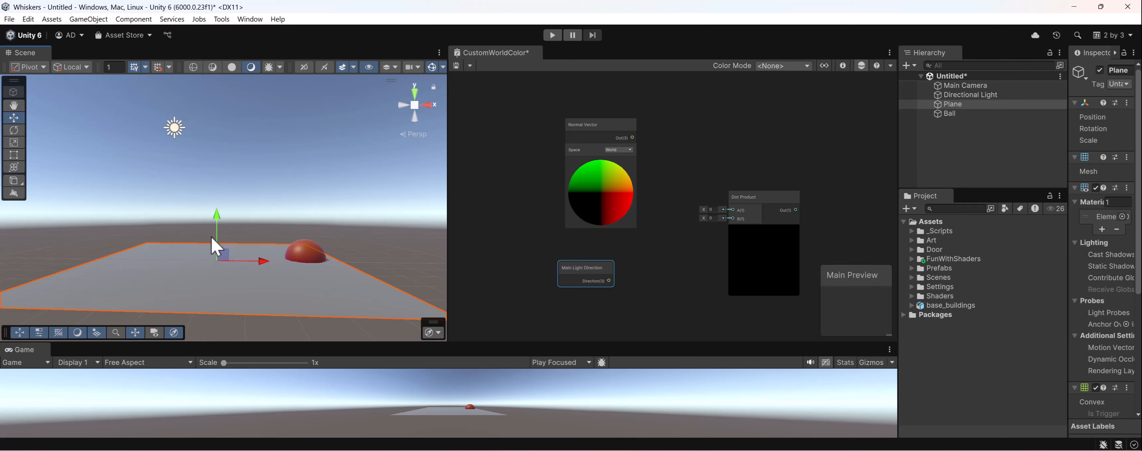
click(174, 123)
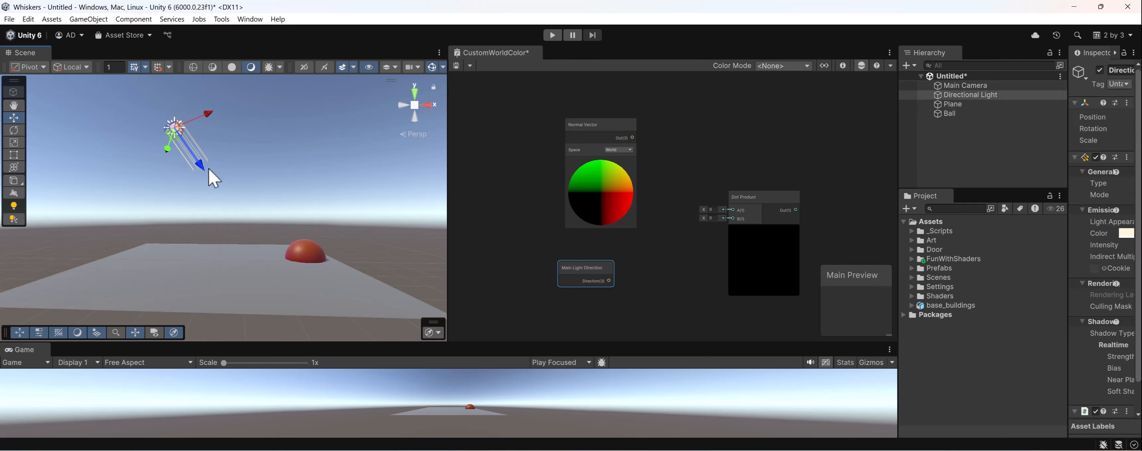
click(305, 262)
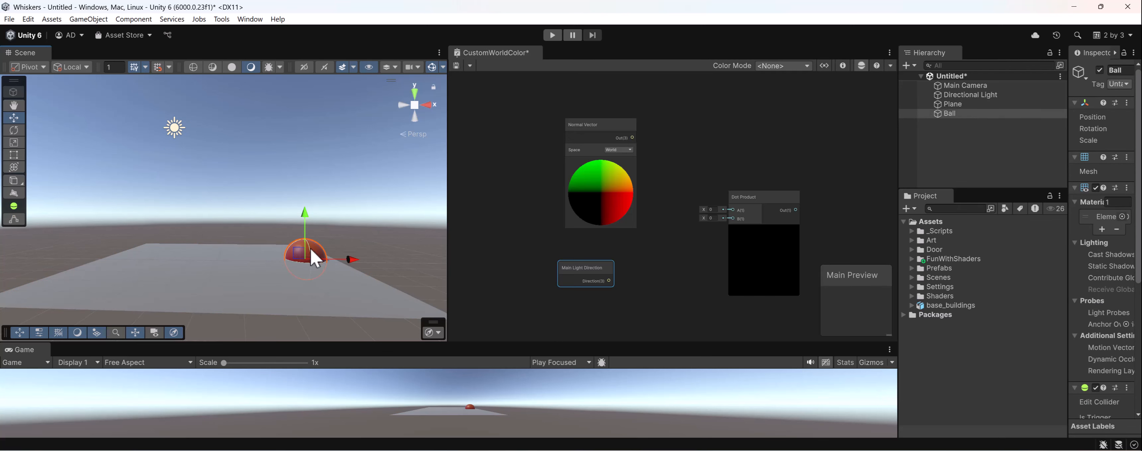
scroll(314, 262, up, 3)
right_drag(341, 241, 317, 177)
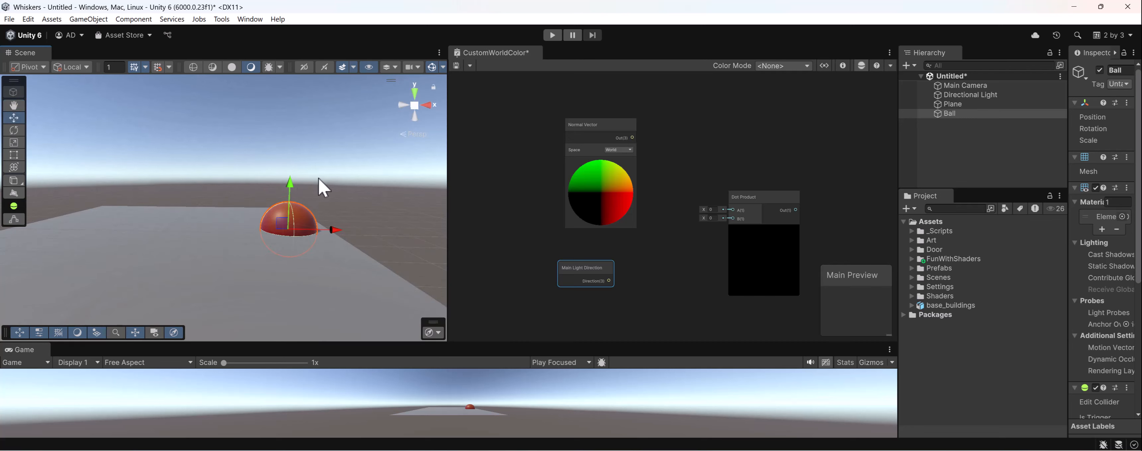
click(319, 213)
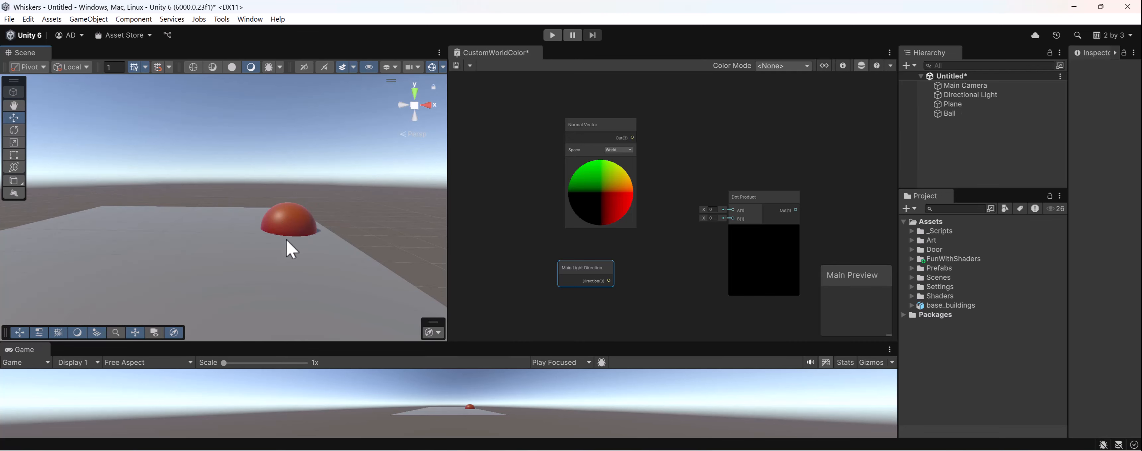
scroll(355, 199, down, 2)
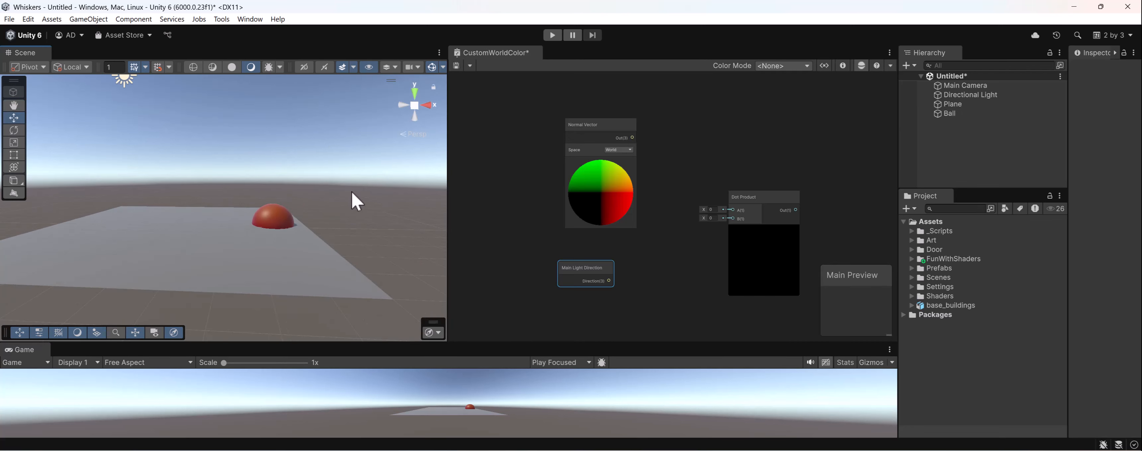
- Select the Plane and examine its upper face and underside relative to the light
click(204, 276)
alt+drag(204, 275, 266, 171)
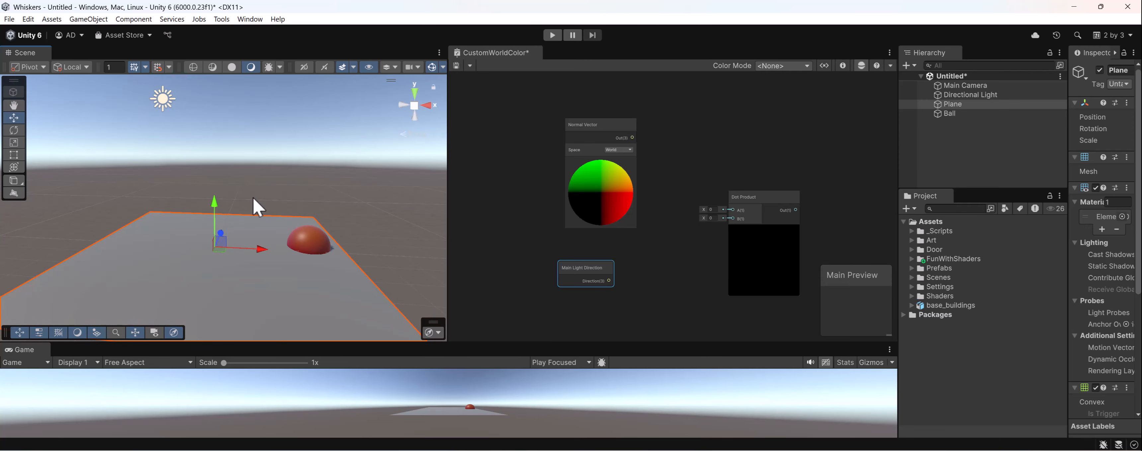
click(711, 209)
alt+drag(234, 259, 277, 90)
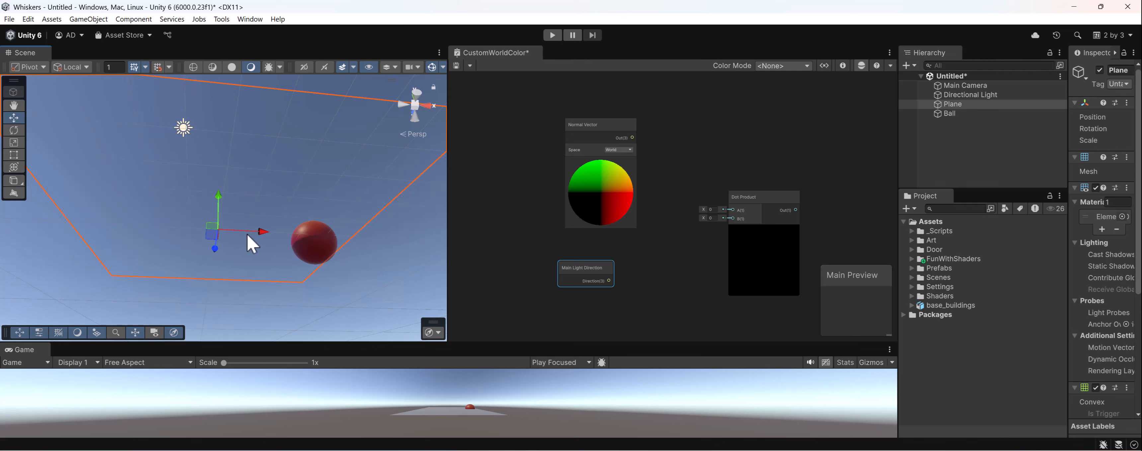
alt+drag(263, 201, 257, 242)
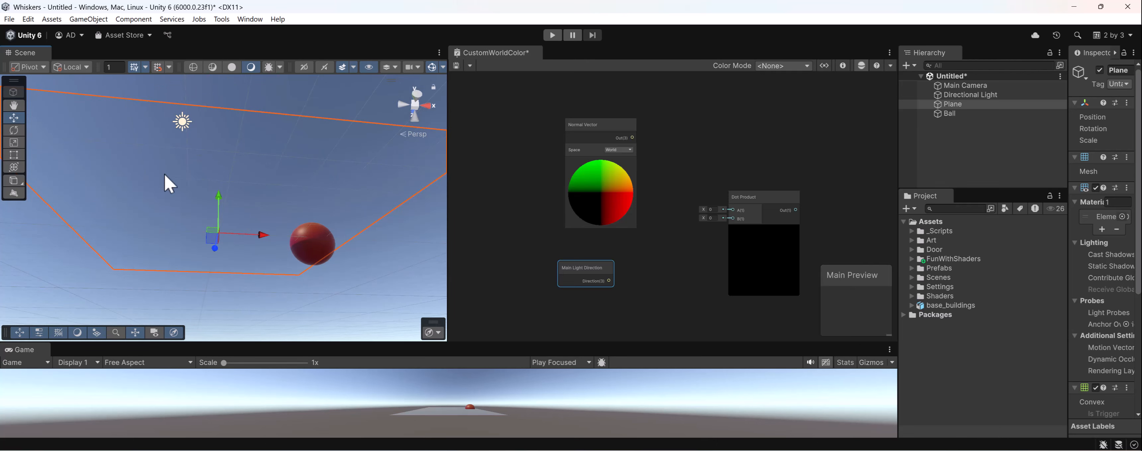
alt+drag(184, 184, 227, 258)
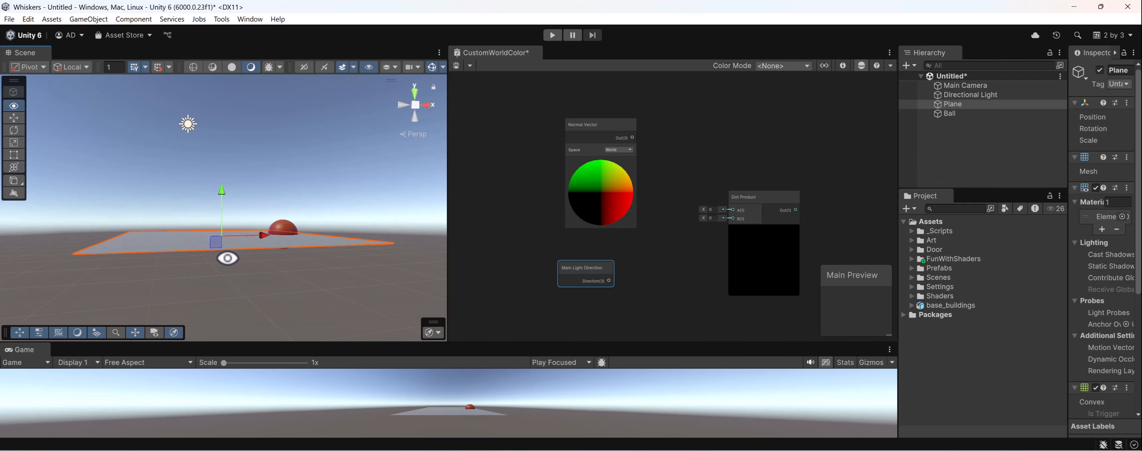
- Raise the Plane slightly and duplicate it, sliding the copy along the X axis to about 12.81, beside the original
drag(217, 192, 228, 222)
key(ctrl+d)
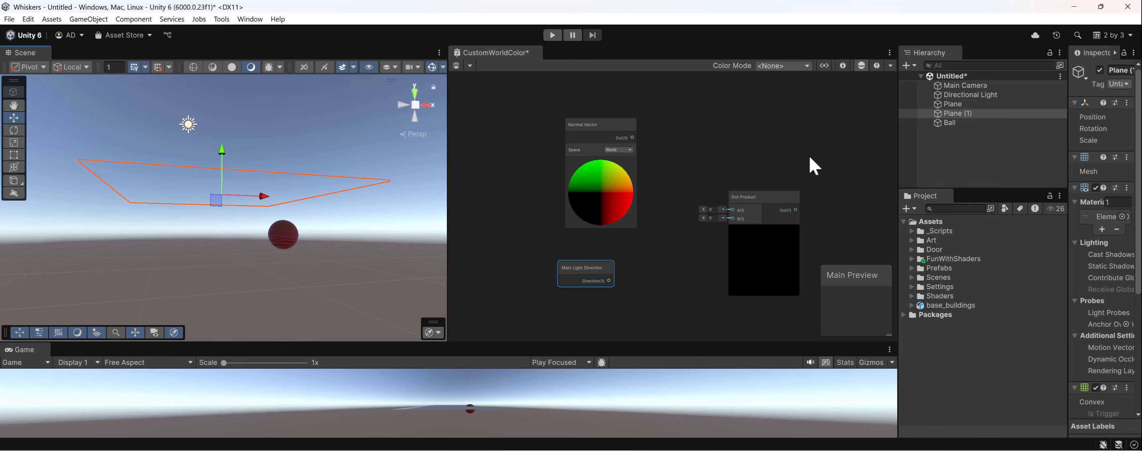
drag(222, 161, 265, 252)
middle_drag(263, 249, 181, 258)
key(ctrl+z)
key(ctrl+z)
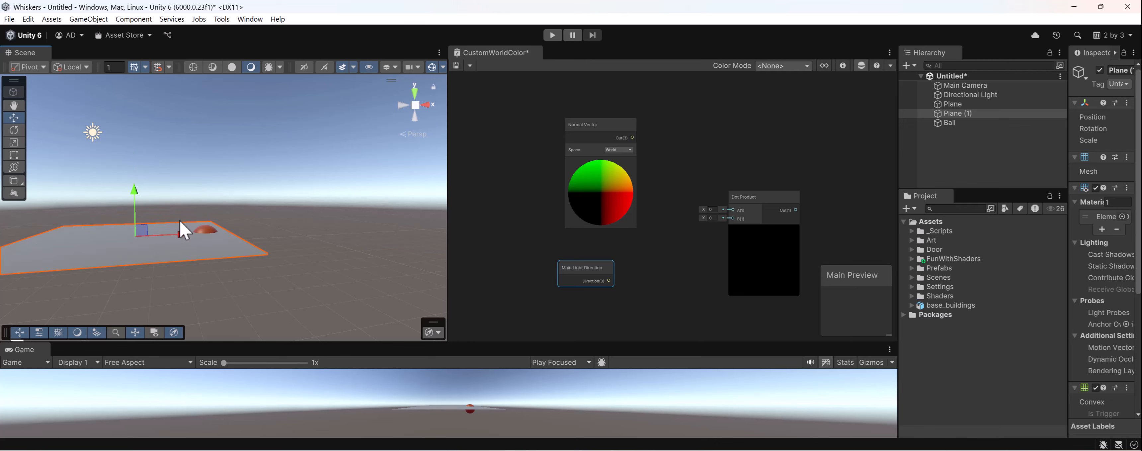
drag(185, 234, 352, 227)
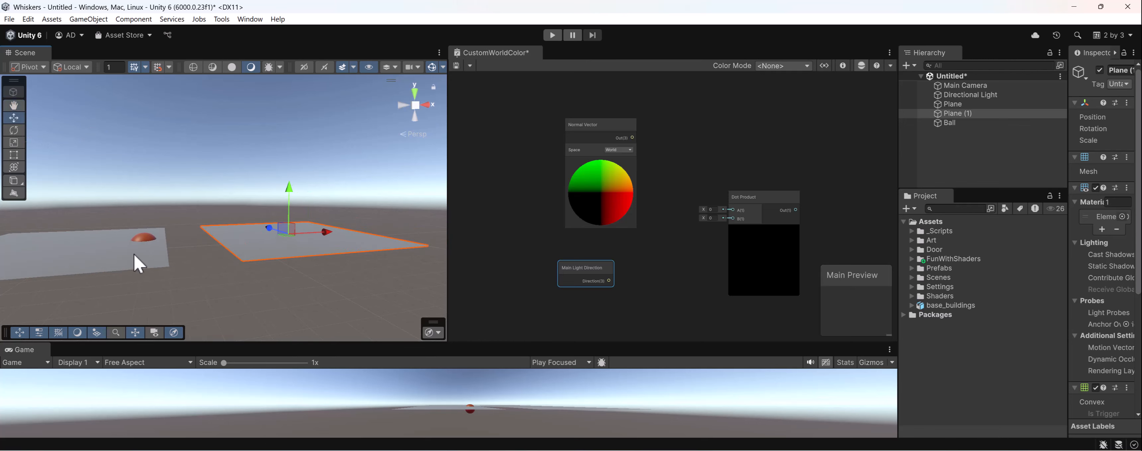
- Widen the Inspector and set the copied plane's rotation to 1870 on Y and 178 on X
click(1065, 135)
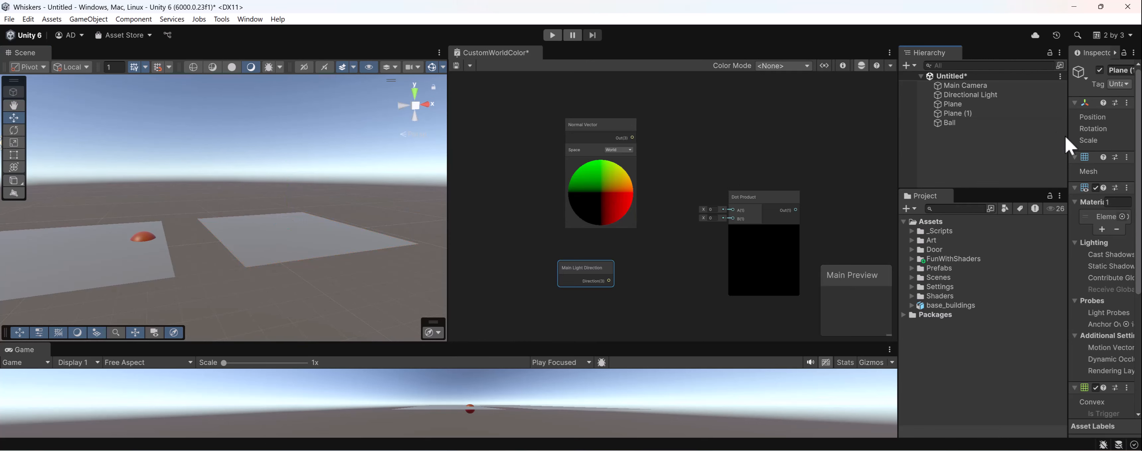
drag(1067, 135, 434, 215)
click(292, 240)
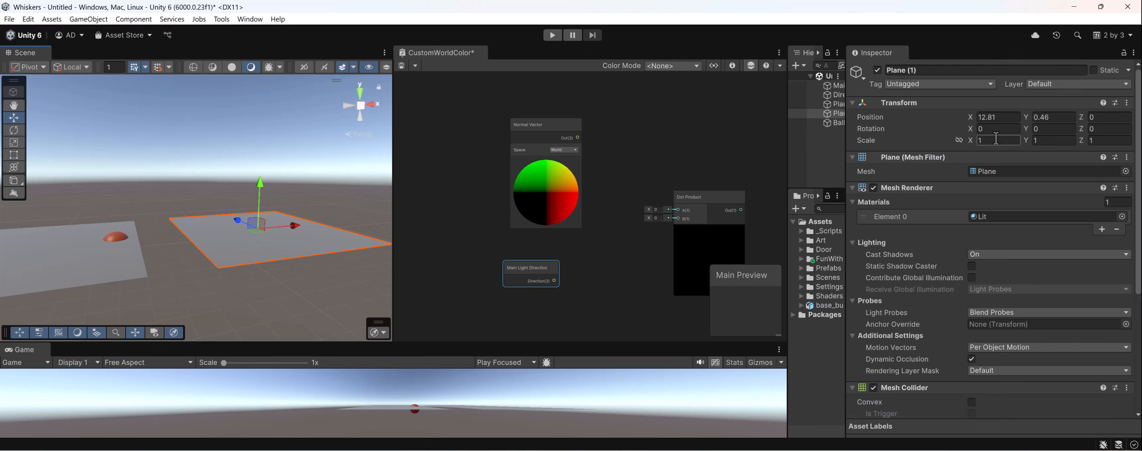
click(1046, 129)
text(1870)
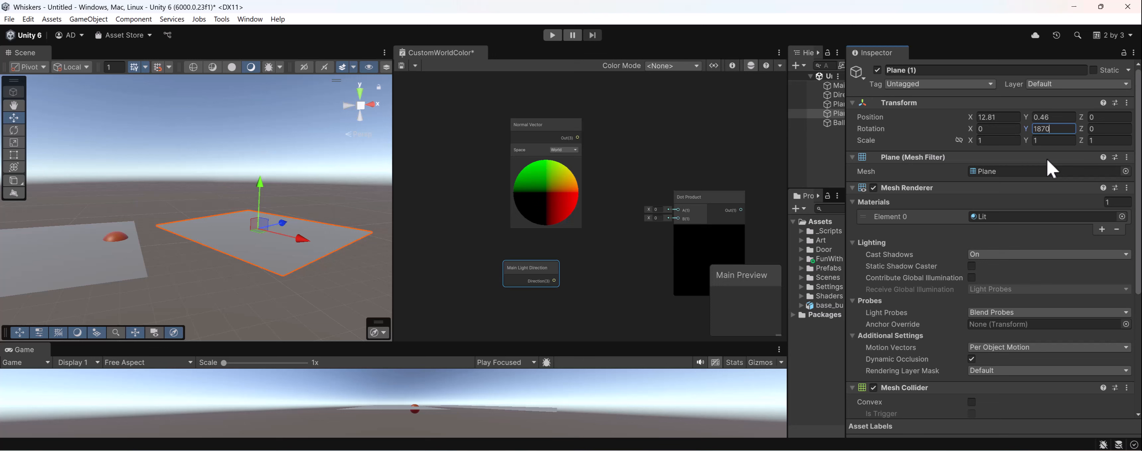
click(1016, 127)
text(178)
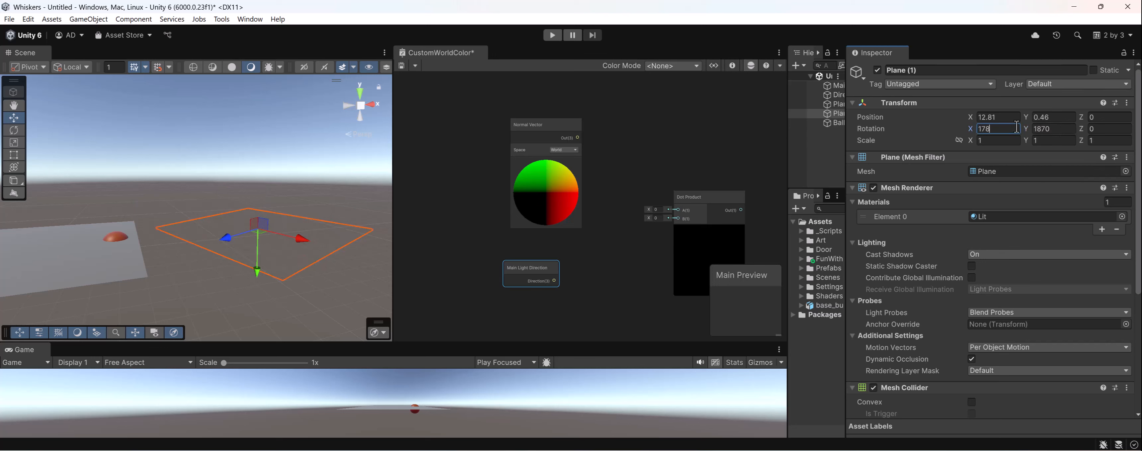
- Set the copied plane's rotation to 180 on X and 0 on Y, then view both planes edge-on
key(BackSpace)
key(BackSpace)
text(80)
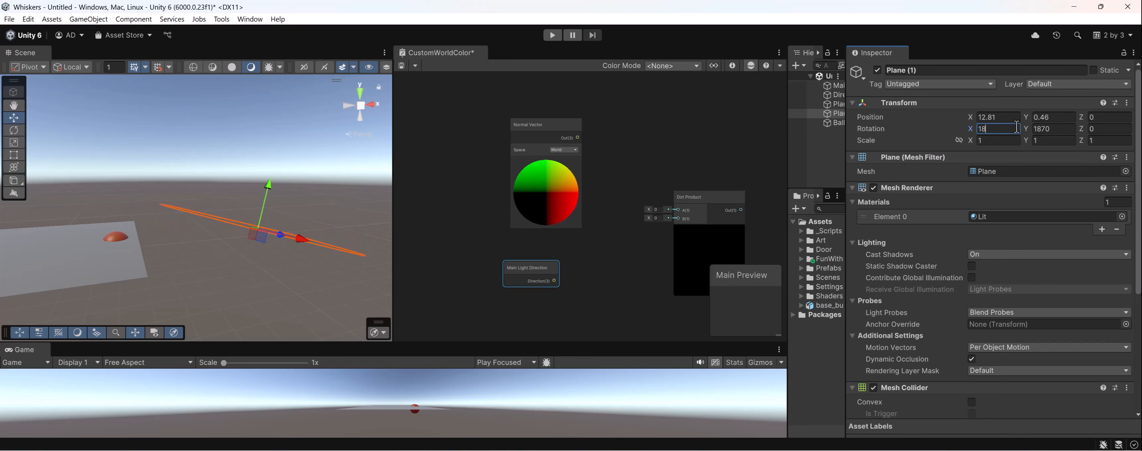
click(1057, 128)
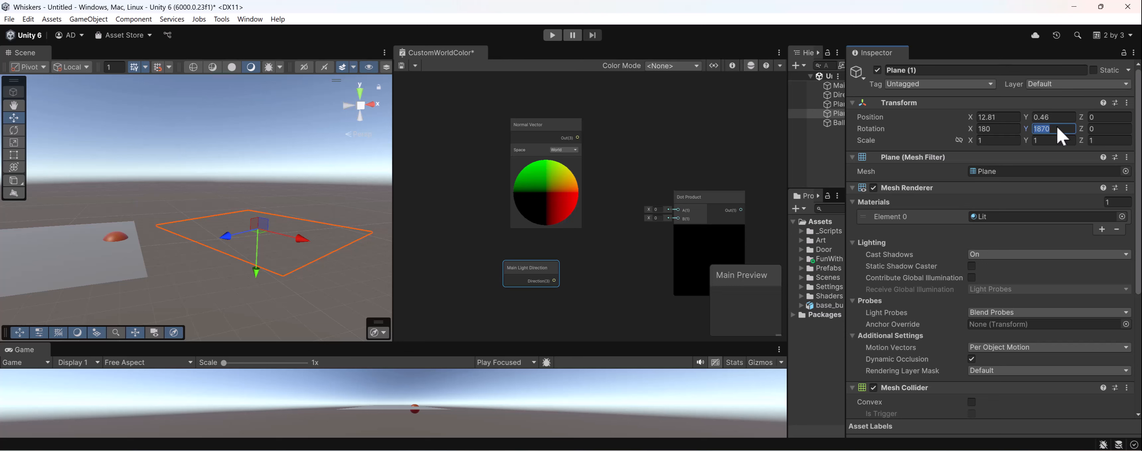
text(0)
alt+drag(231, 212, 308, 214)
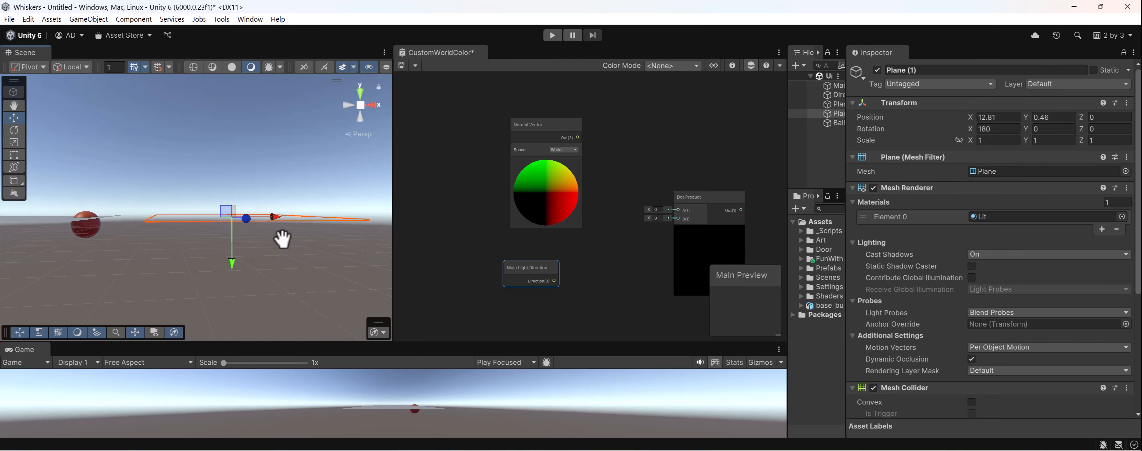
middle_drag(282, 240, 299, 239)
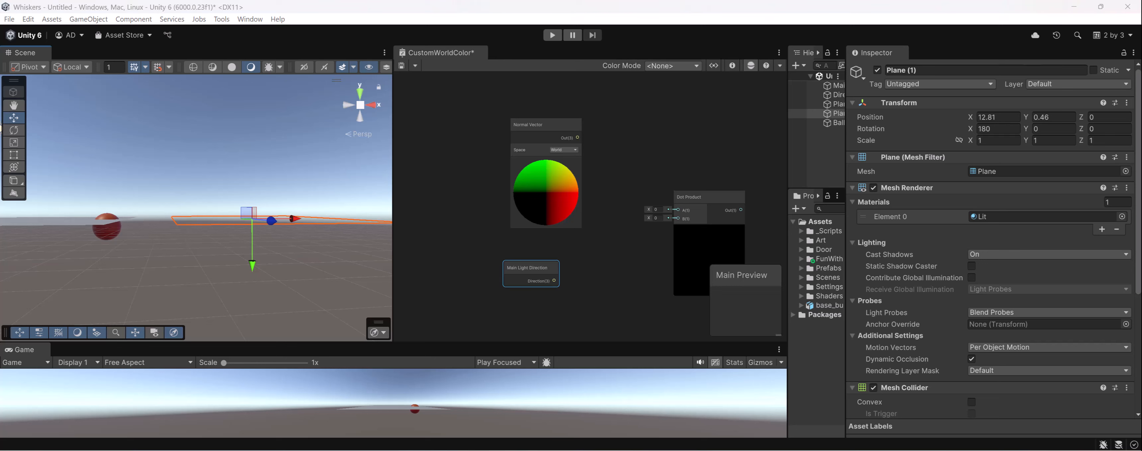
- Feed the Normal Vector output into Dot Product A and the Main Light Direction into B, spacing the input nodes apart
drag(578, 137, 677, 210)
drag(551, 287, 686, 168)
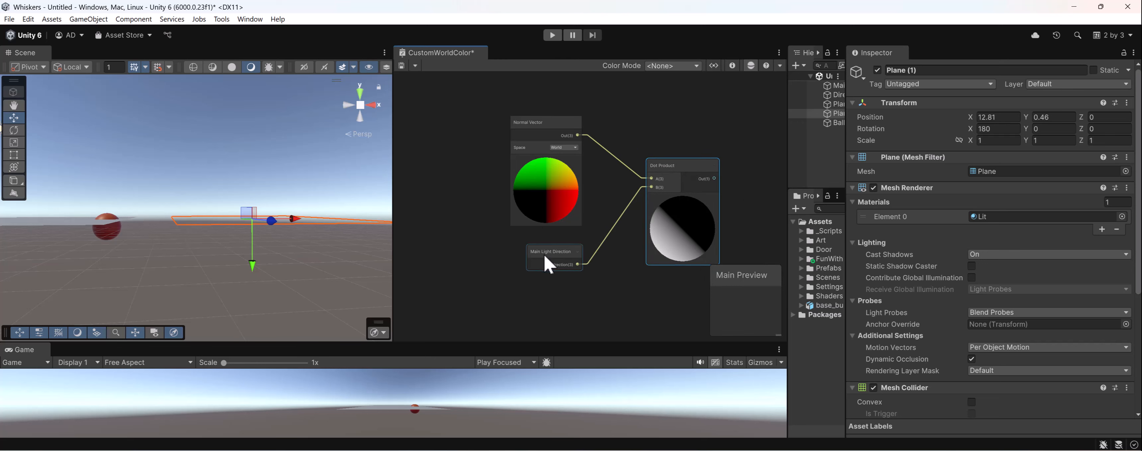
mouse_move(544, 254)
mouse_down()
mouse_move(521, 258)
mouse_move(558, 262)
mouse_up()
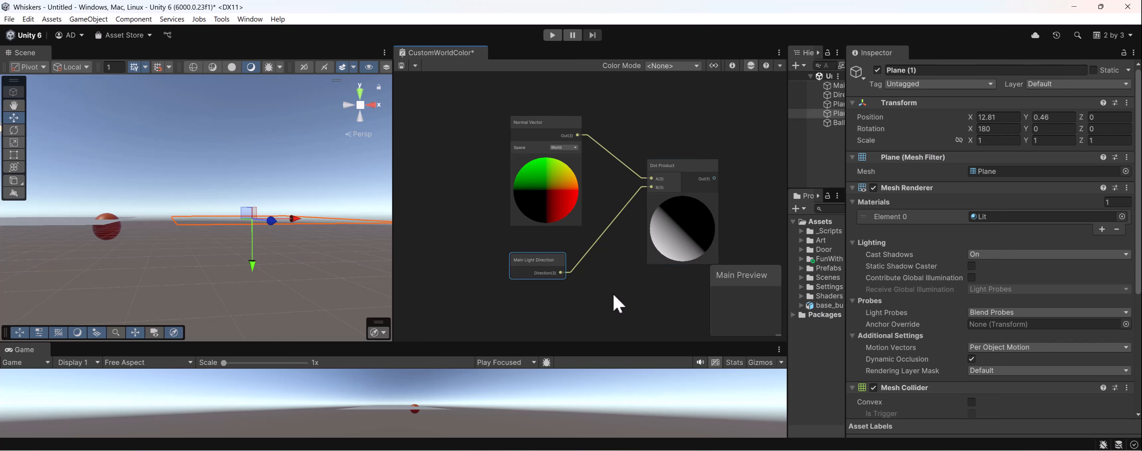
click(552, 118)
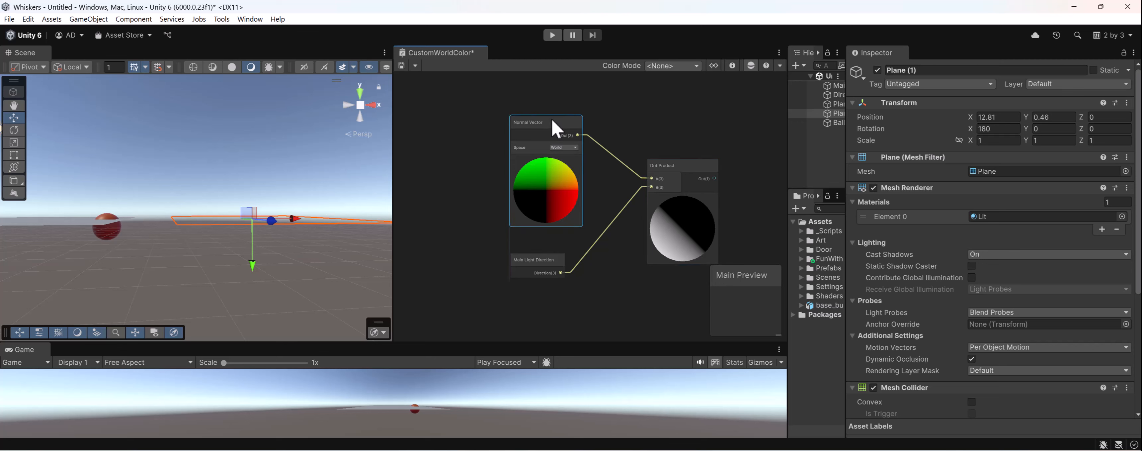
drag(552, 119, 551, 113)
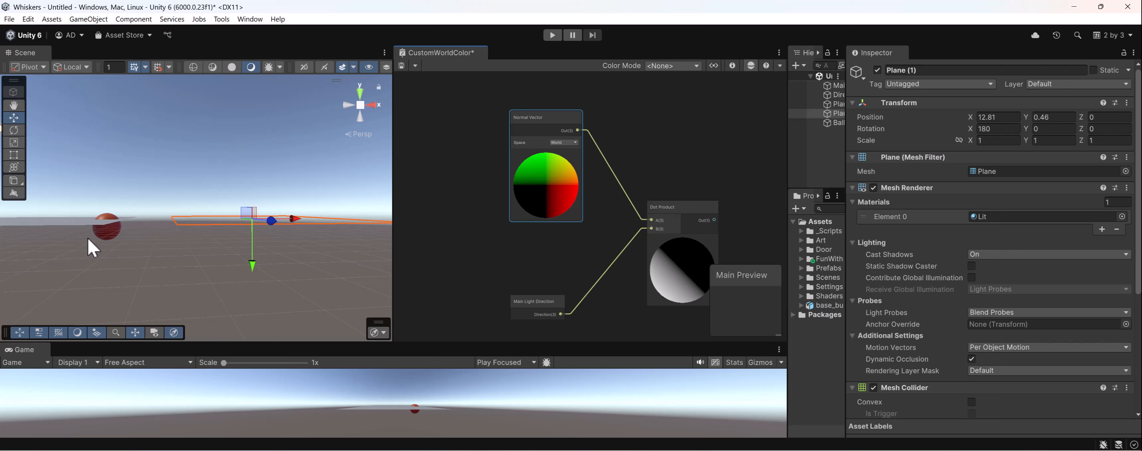
- Select the original Plane in the scene and move the Dot Product node farther from its two input nodes
click(91, 220)
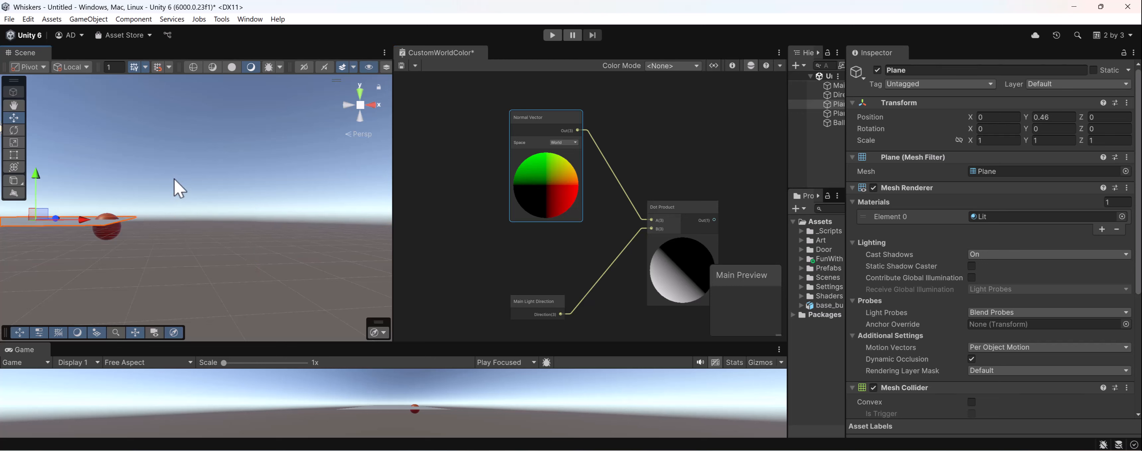
alt+drag(174, 180, 144, 220)
middle_drag(641, 215, 599, 194)
scroll(604, 205, down, 1)
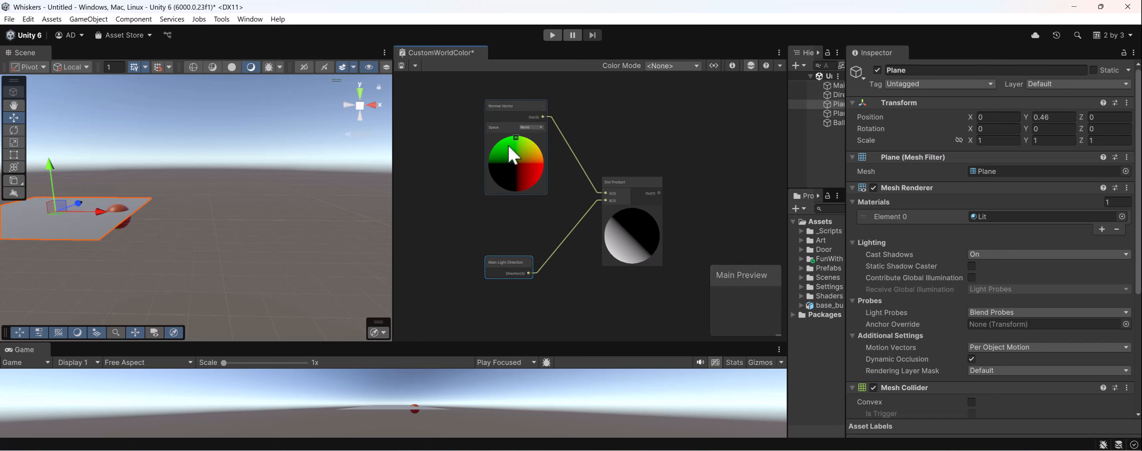
drag(635, 193, 636, 180)
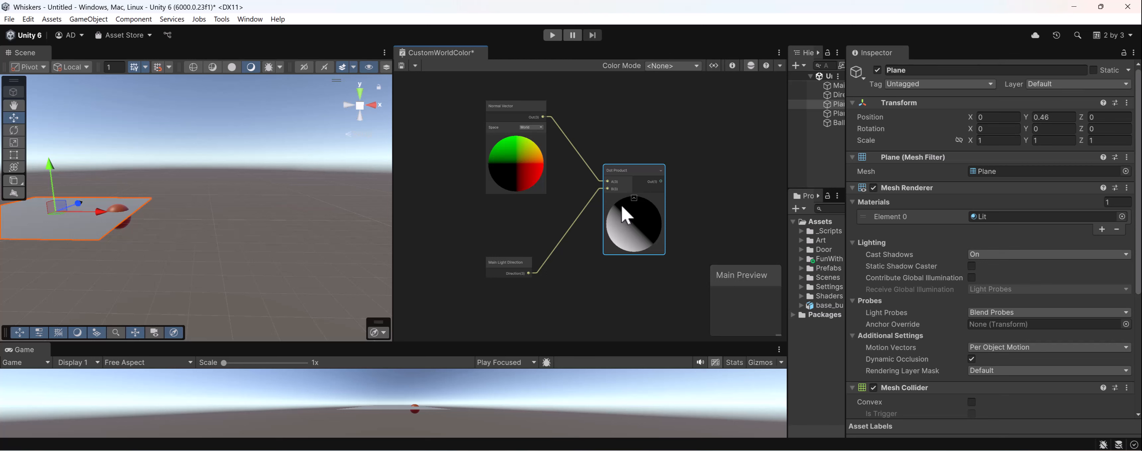
drag(629, 174, 643, 173)
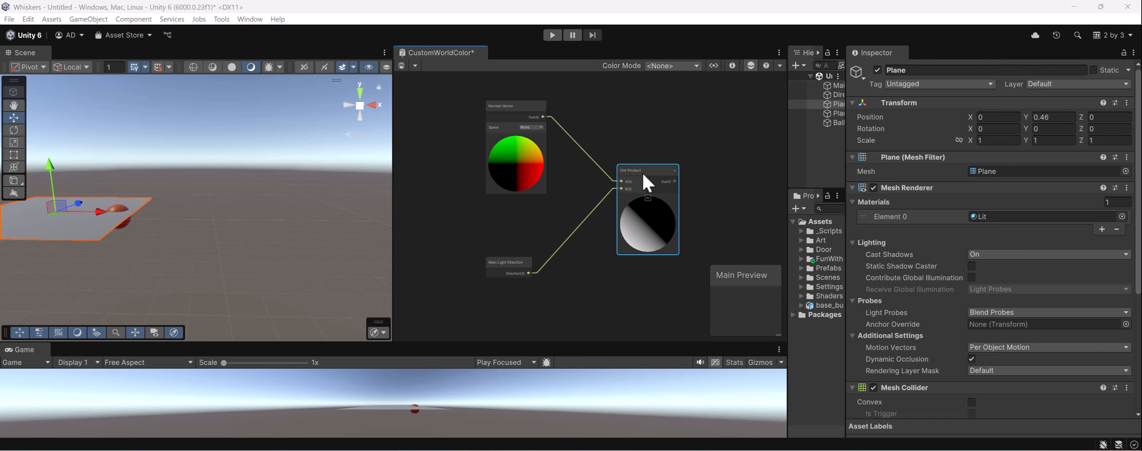
- Add a Multiply node to the graph and move it near the Dot Product node
click(612, 233)
middle_drag(612, 233, 641, 145)
key(space)
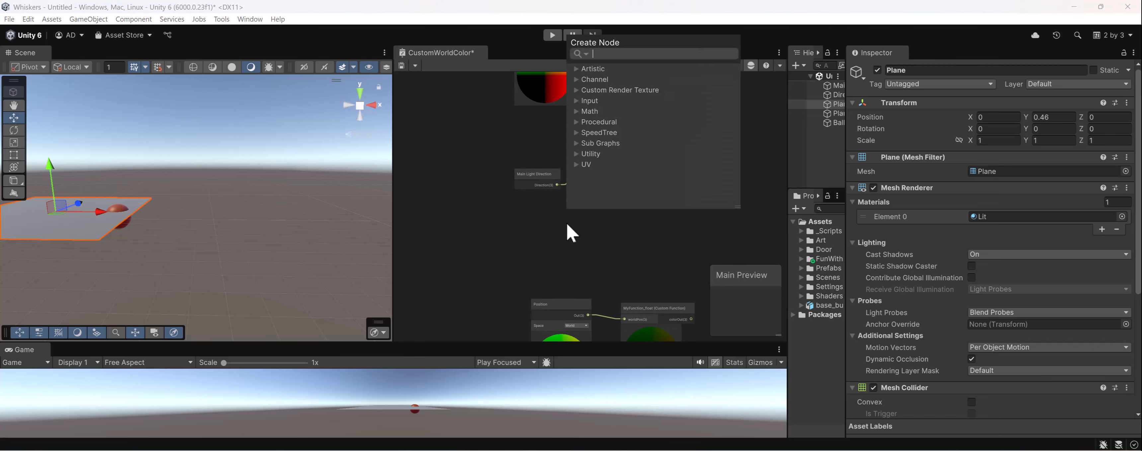
text(multiply)
key(Return)
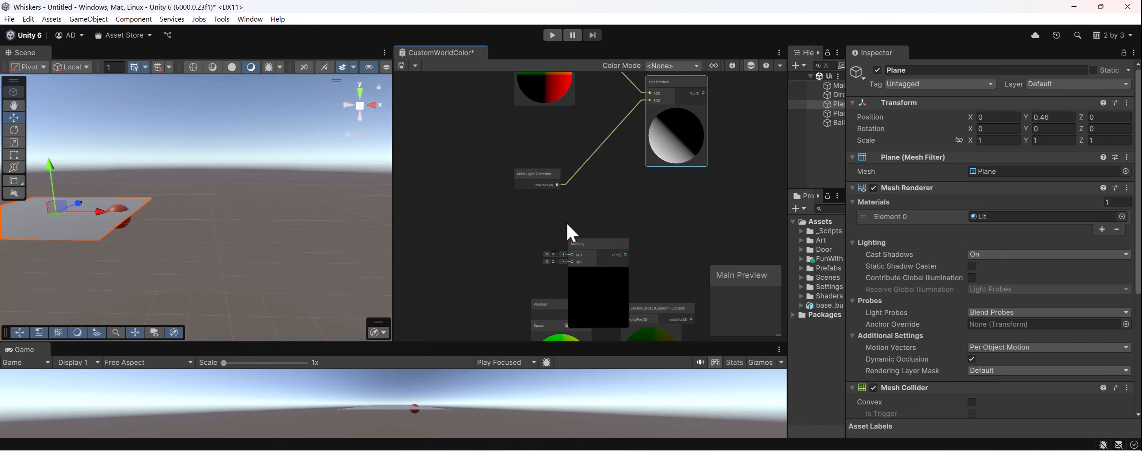
middle_drag(582, 228, 460, 335)
middle_drag(495, 292, 539, 228)
drag(534, 289, 661, 146)
scroll(661, 147, down, 3)
- Maximize the CustomWorldColor graph window and frame the Normal Vector, Dot Product and Multiply nodes
double_click(437, 52)
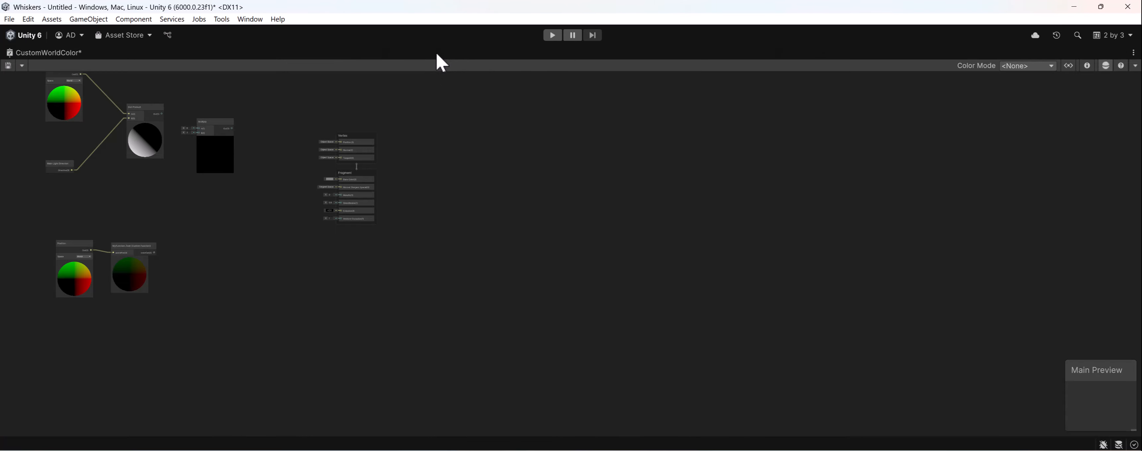
middle_drag(472, 113, 767, 277)
middle_drag(564, 307, 798, 268)
scroll(705, 241, up, 5)
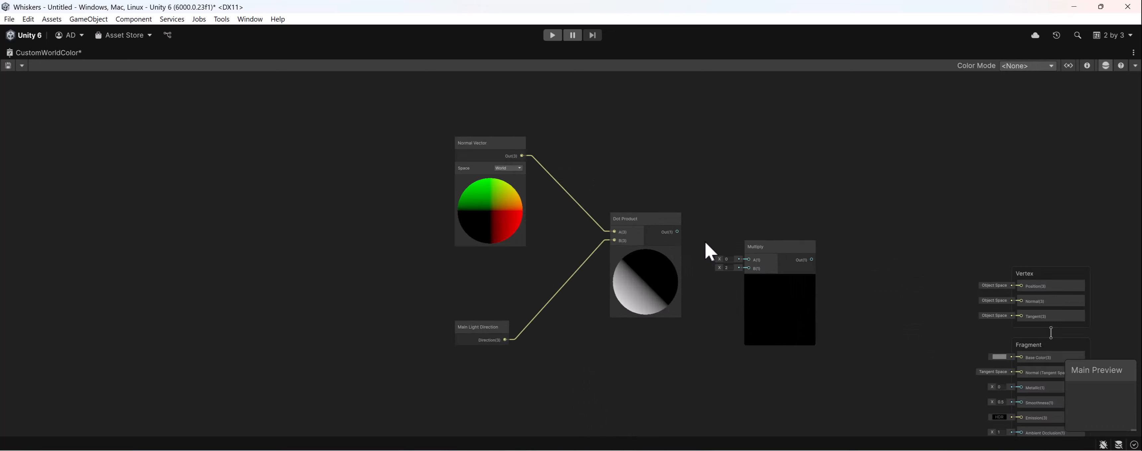
scroll(705, 241, up, 3)
scroll(727, 275, down, 1)
middle_drag(727, 276, 734, 301)
click(839, 318)
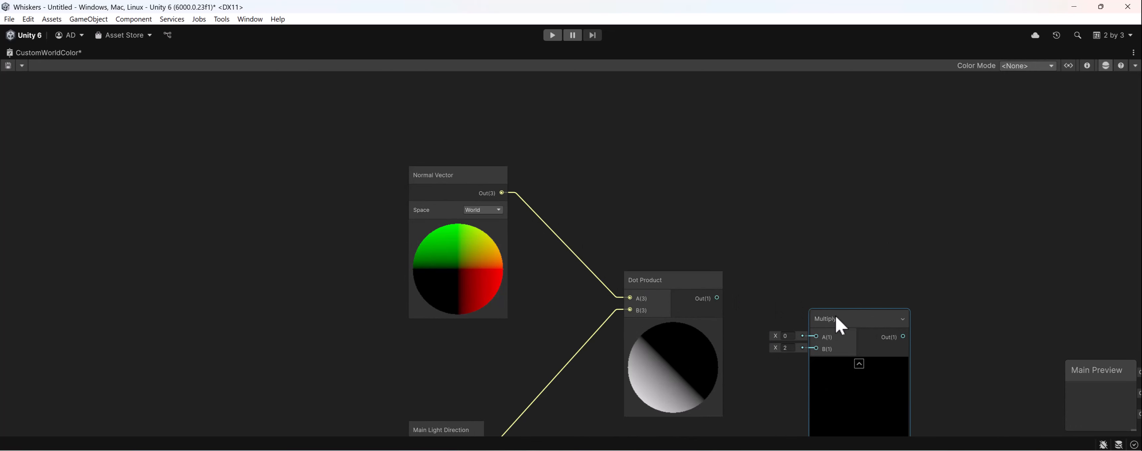
- Position the Multiply node between the Dot Product node and the master stack, slightly lower than the Dot Product
drag(836, 315, 805, 242)
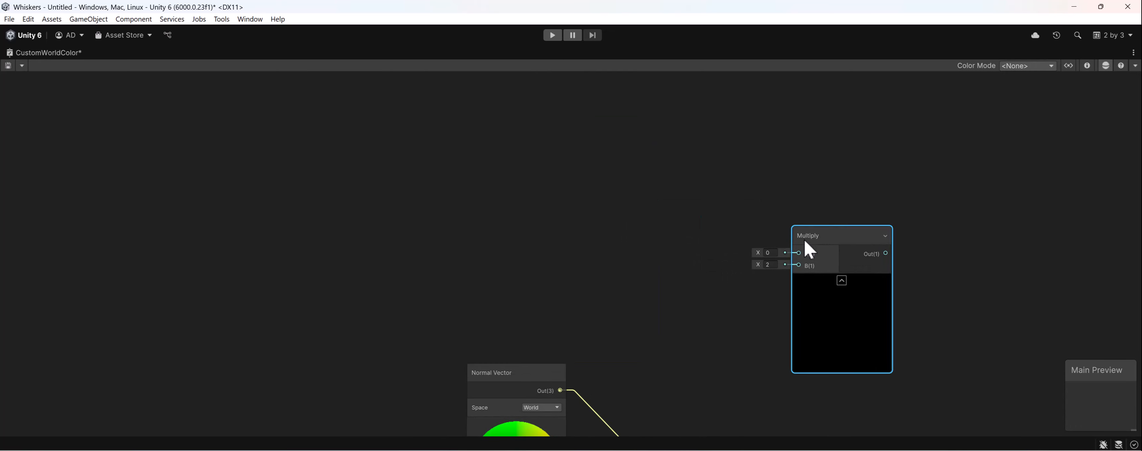
middle_drag(804, 240, 669, 126)
drag(670, 125, 746, 186)
middle_drag(755, 188, 704, 241)
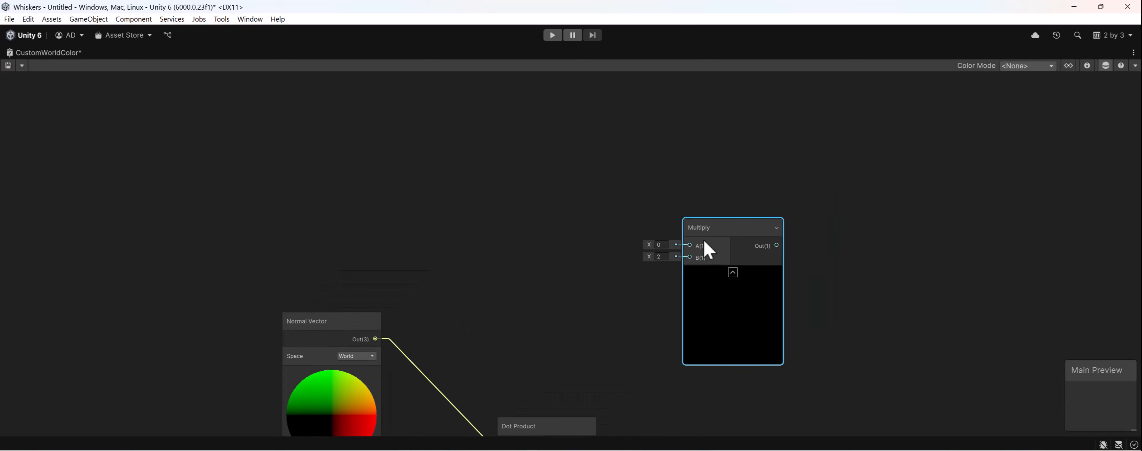
drag(708, 226, 748, 205)
middle_drag(760, 248, 771, 176)
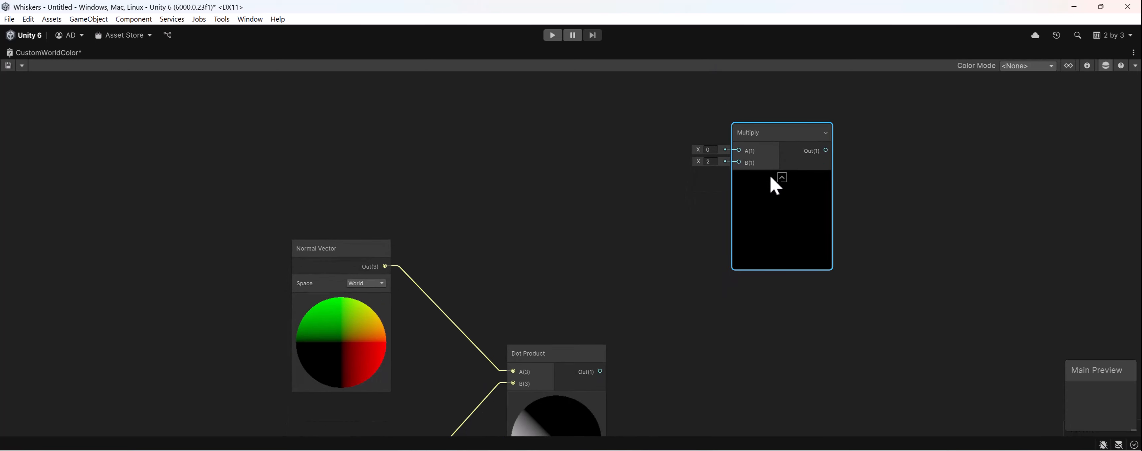
drag(762, 146, 819, 335)
middle_drag(750, 297, 735, 125)
middle_drag(709, 180, 731, 190)
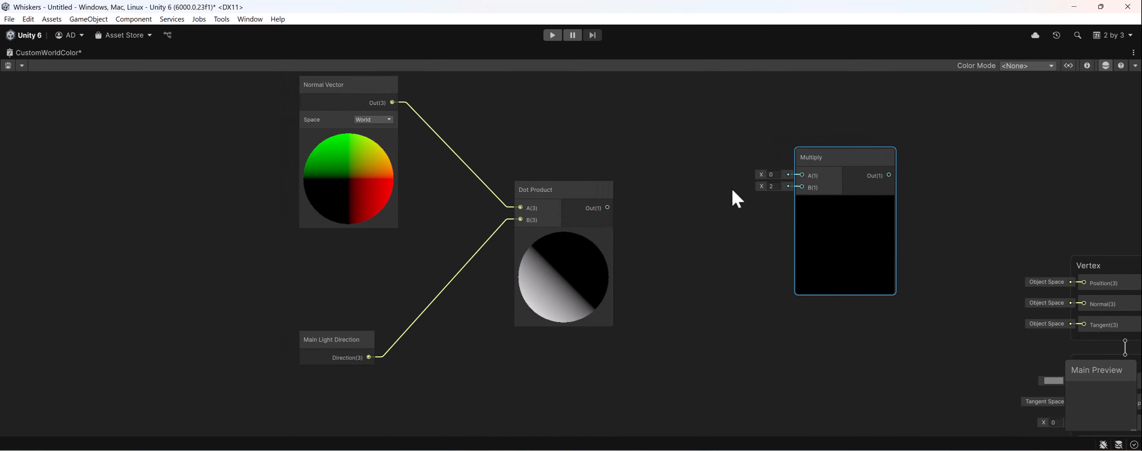
drag(802, 181, 749, 244)
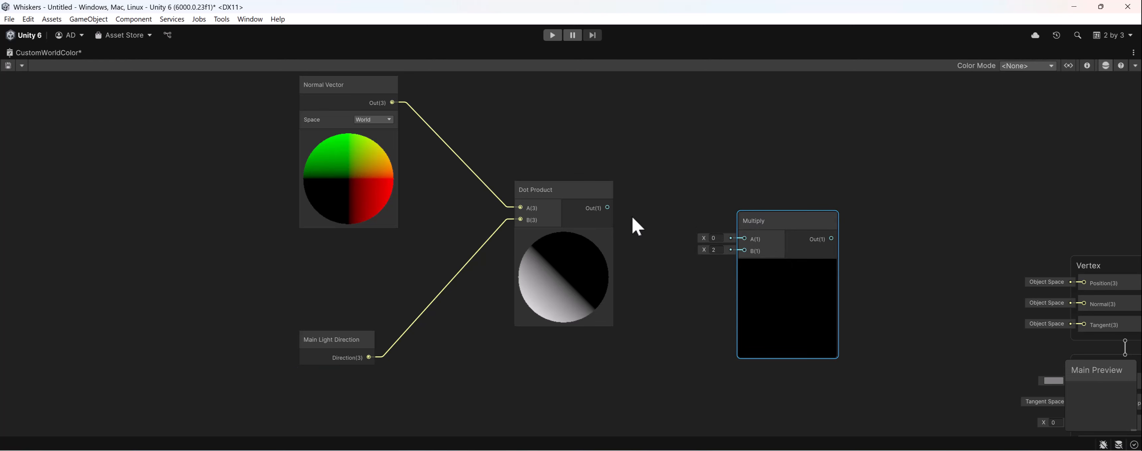
- Connect the Dot Product output to Multiply A, raise the B factor to about 2.3, and shift the Multiply node slightly
drag(608, 208, 714, 258)
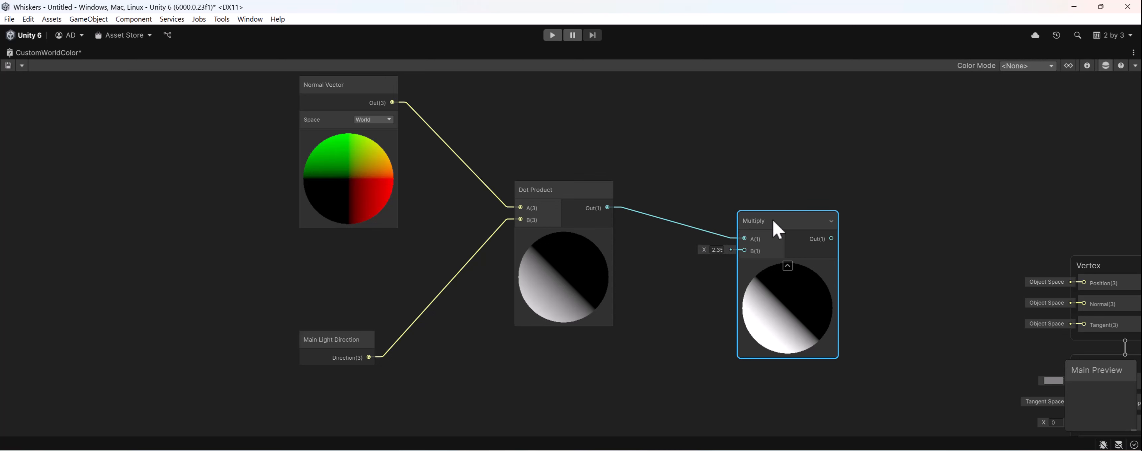
middle_drag(731, 260, 750, 186)
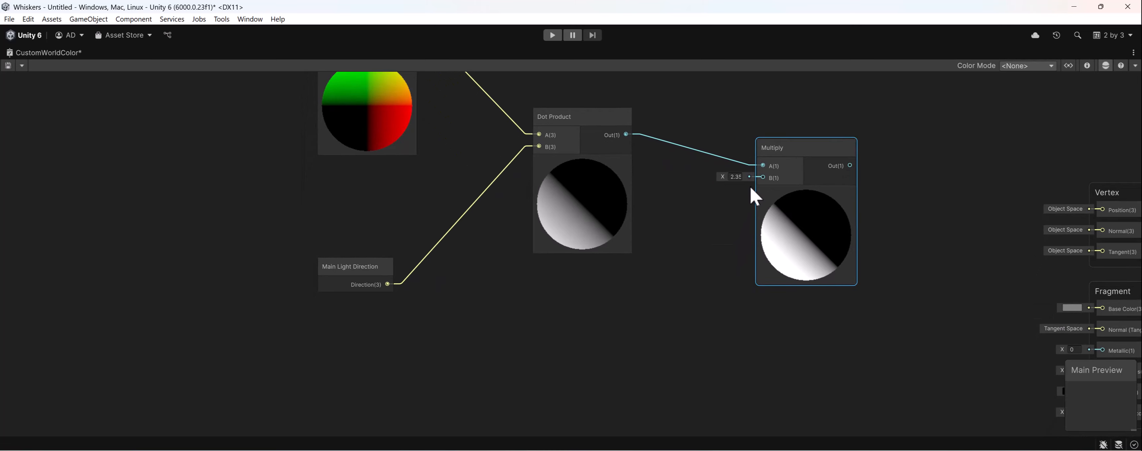
mouse_move(827, 156)
mouse_down()
mouse_move(801, 182)
mouse_move(824, 129)
mouse_move(827, 152)
mouse_up()
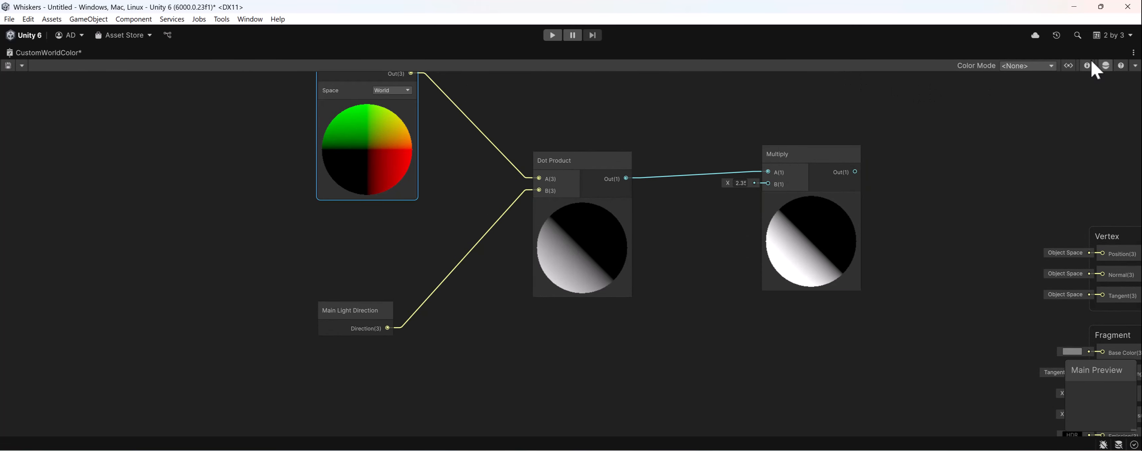
- Show the graph's property list and add a Float property named LightInt
click(1071, 67)
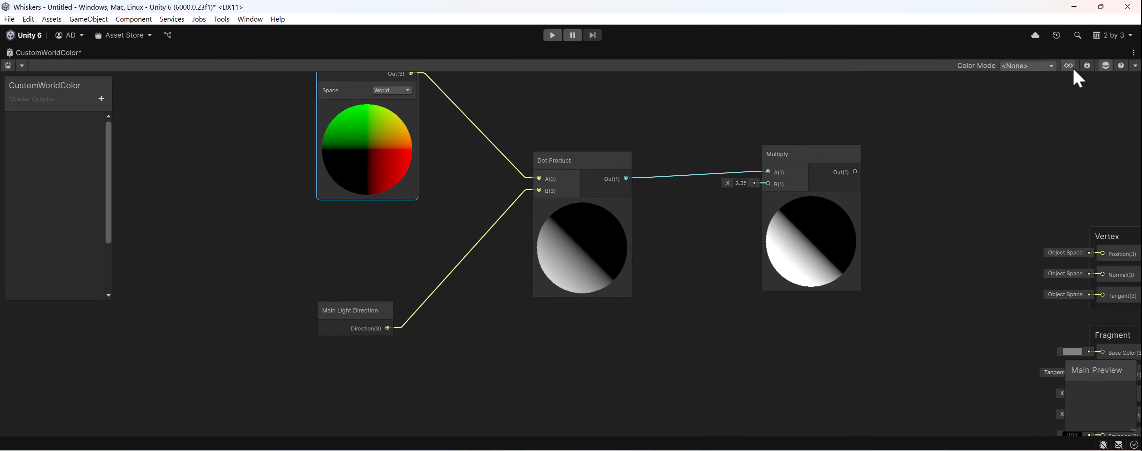
click(101, 99)
click(131, 126)
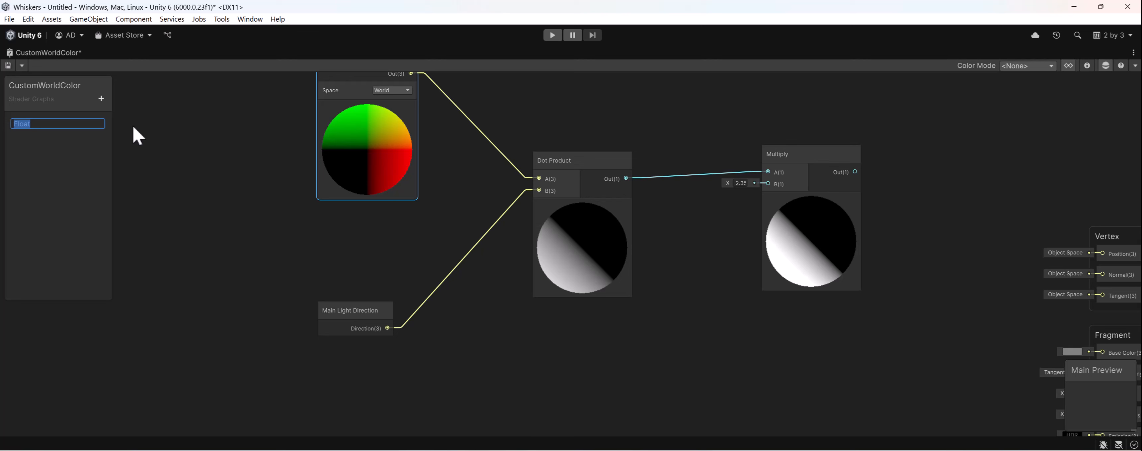
text(Light Int)
key(BackSpace)
key(BackSpace)
key(BackSpace)
key(BackSpace)
text(Int)
key(Return)
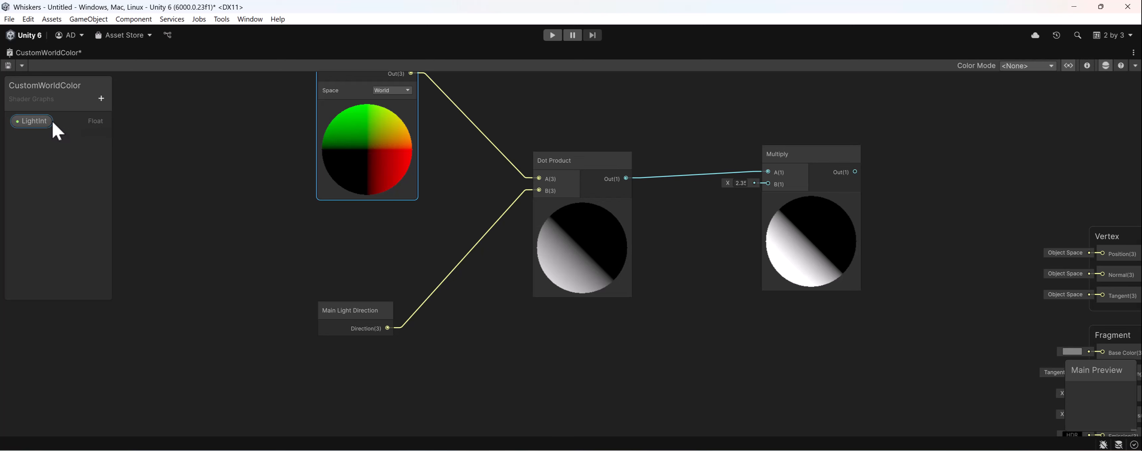
- Place the LightInt property in the graph, connect it to Multiply B, and set its default value to 1
drag(45, 121, 769, 183)
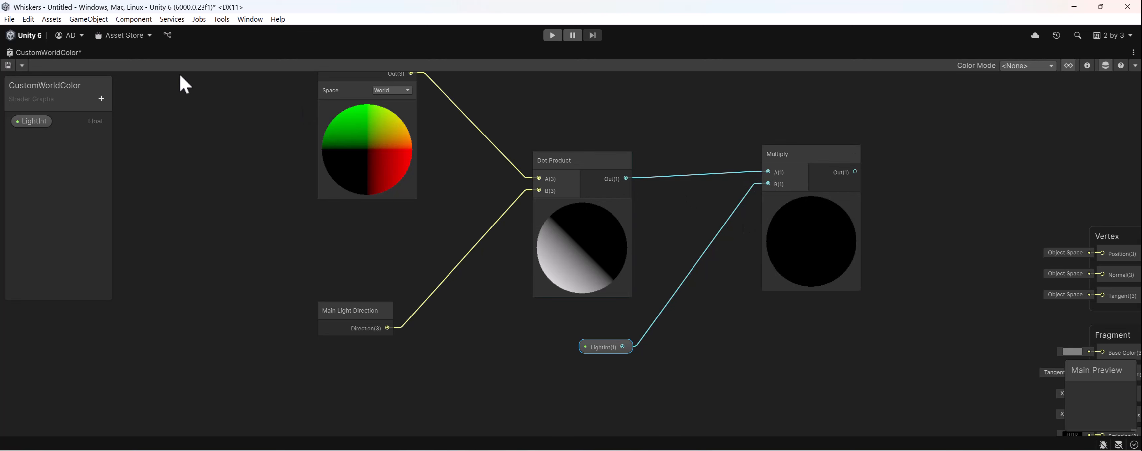
click(526, 356)
click(600, 348)
click(1087, 66)
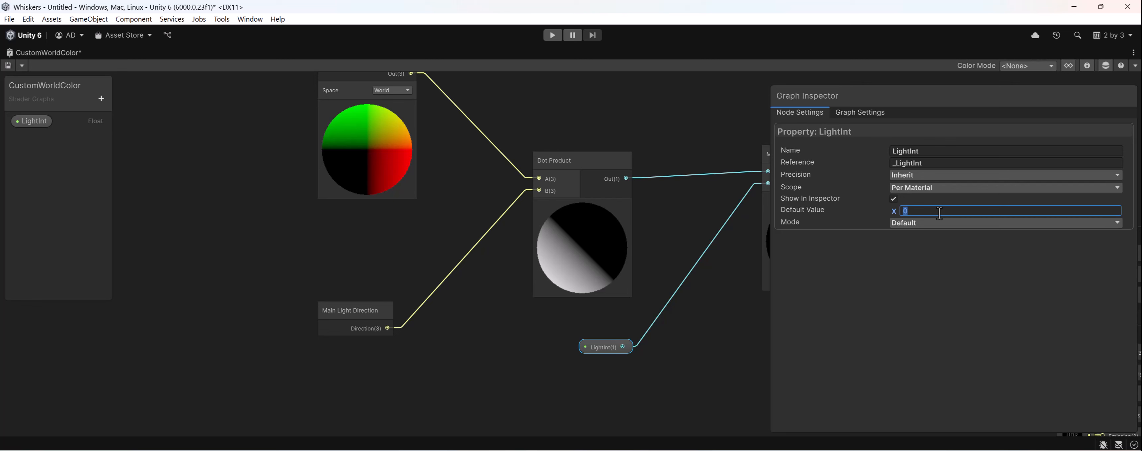
middle_drag(509, 288, 414, 299)
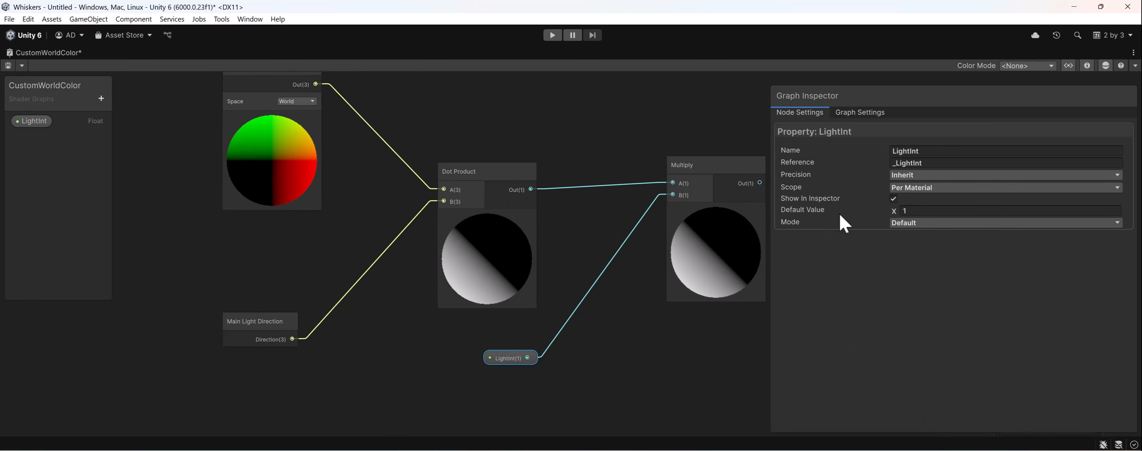
- Change the LightInt property's mode to Slider and set its maximum to 100
click(955, 223)
click(932, 262)
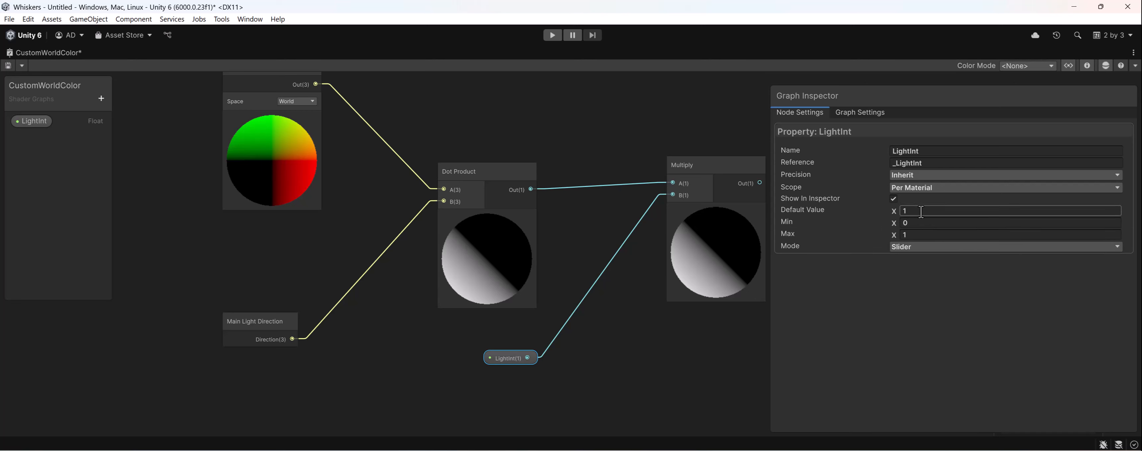
click(933, 248)
click(929, 236)
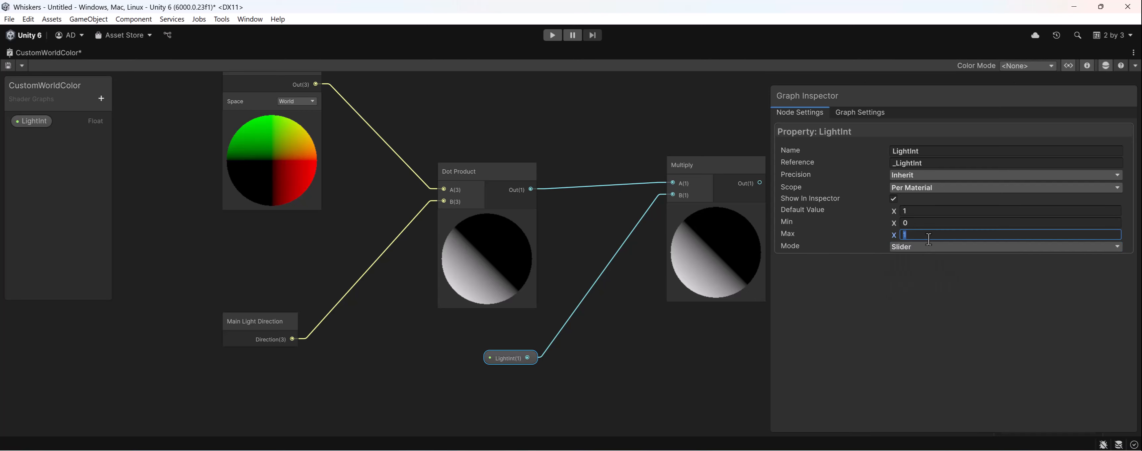
text(100)
- Save the shader graph, restore the editor layout and select the Ball in the scene
click(7, 65)
double_click(33, 57)
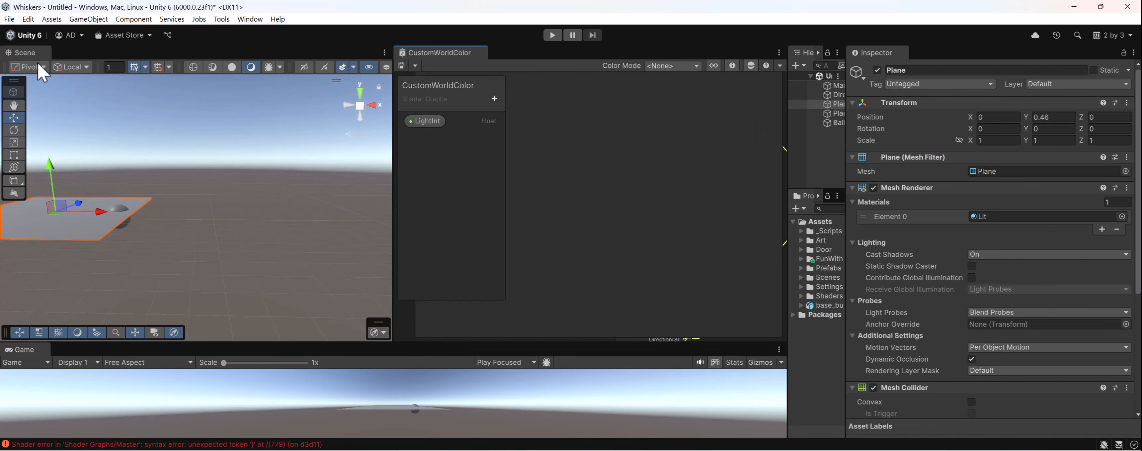
click(268, 201)
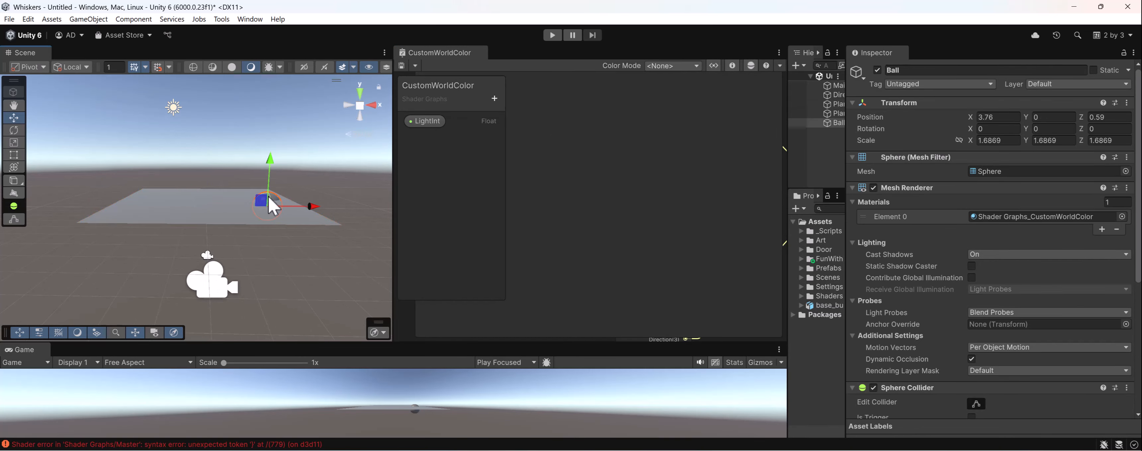
- Raise the Ball above the plane to a Y position of 2.77 and frame it in the scene
drag(272, 185, 276, 139)
key(f)
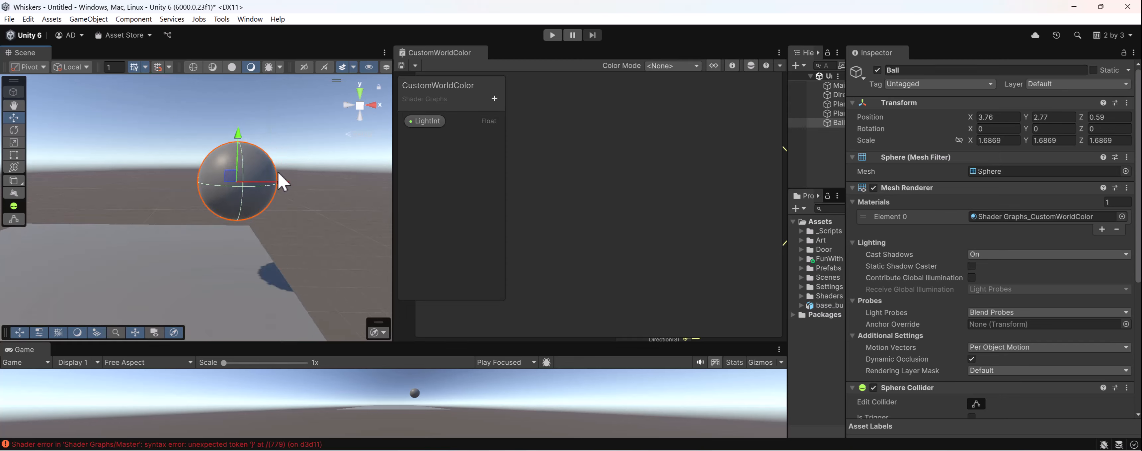
scroll(913, 306, down, 5)
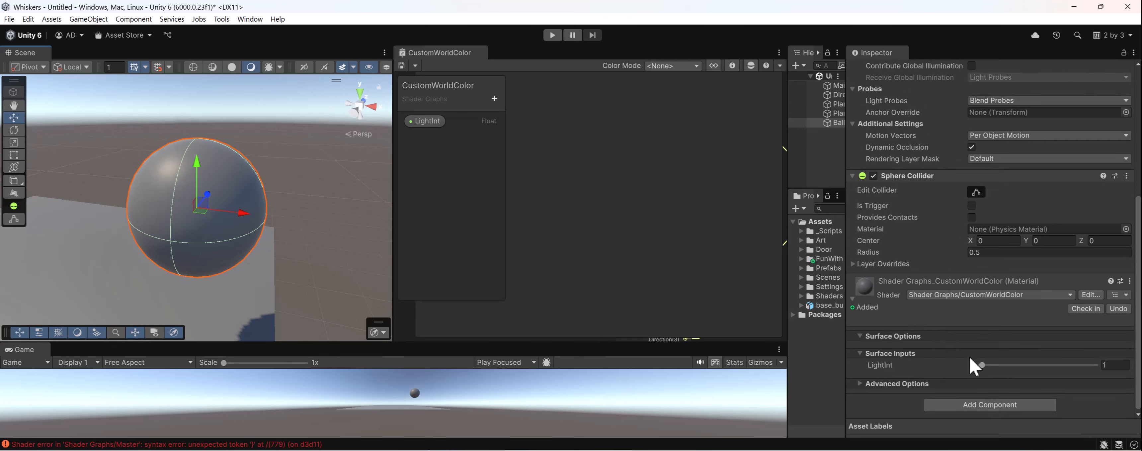
- Set the LightInt value of the Ball's CustomWorldColor material to 0.7 and check the Ball's shading
drag(981, 365, 953, 364)
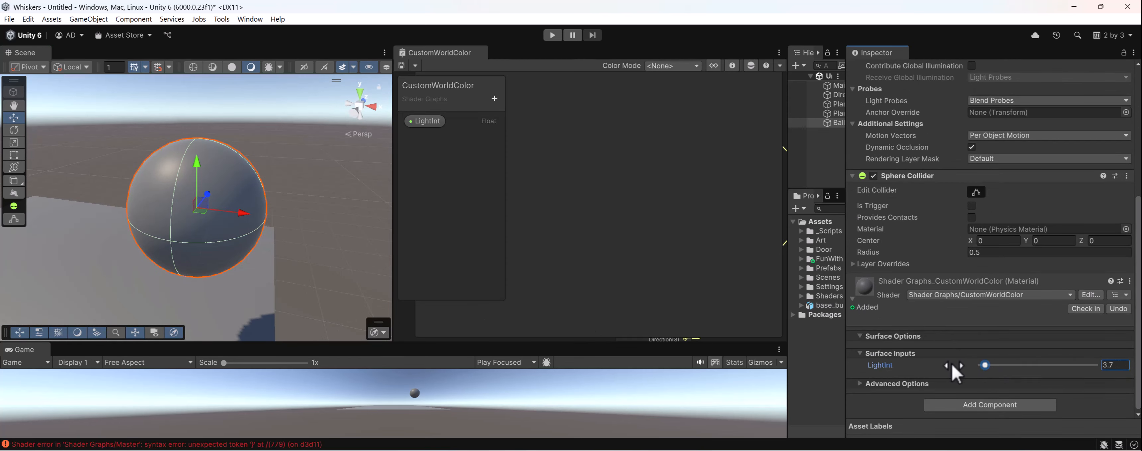
click(1111, 365)
text(0)
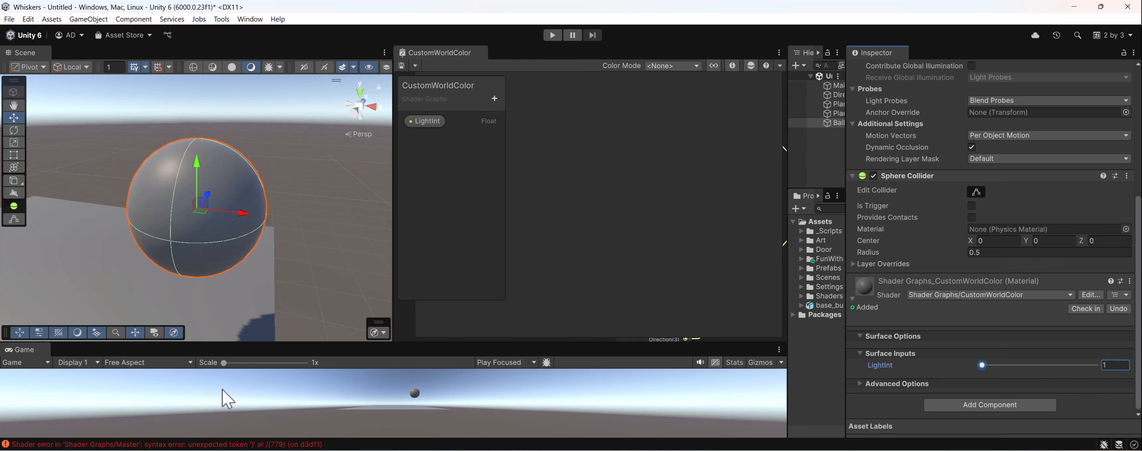
middle_drag(209, 194, 251, 168)
scroll(251, 169, down, 10)
alt+drag(216, 194, 275, 196)
- Maximize the shader graph and tidy its layout by moving the LightInt node and bringing Multiply closer to Dot Product
double_click(453, 57)
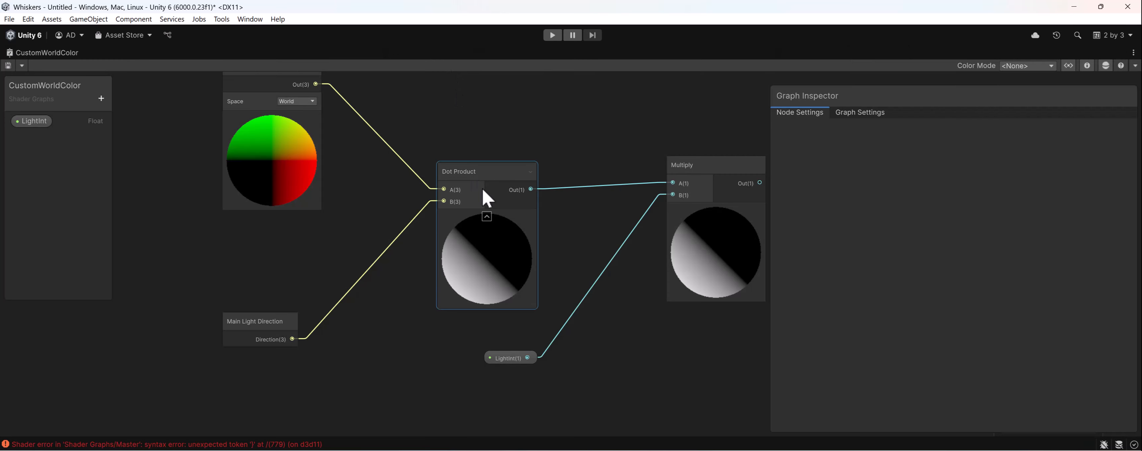
middle_drag(656, 286, 621, 235)
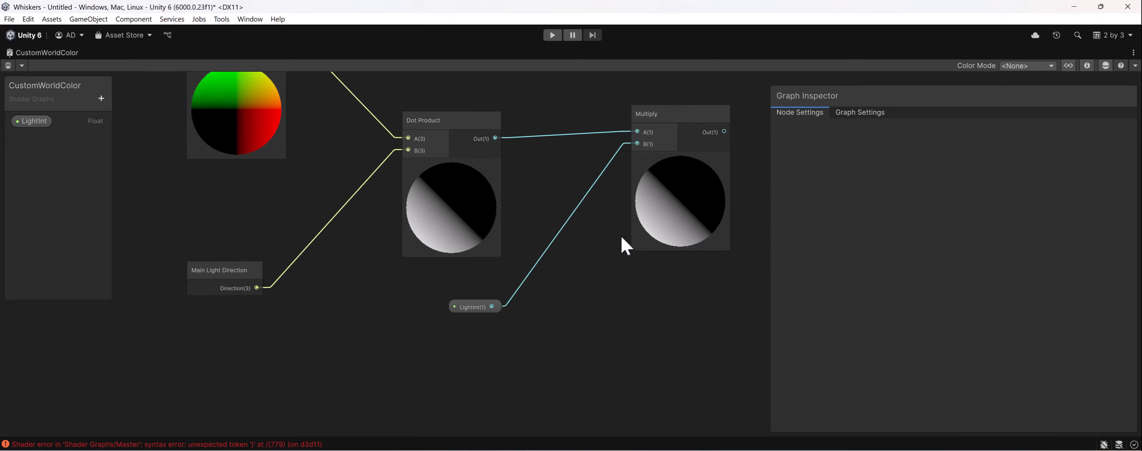
scroll(622, 236, down, 1)
middle_drag(575, 286, 586, 326)
drag(513, 337, 478, 368)
drag(681, 158, 631, 175)
drag(665, 185, 611, 201)
- Add a Floor node after Multiply and connect Multiply's output to its input
click(700, 201)
key(space)
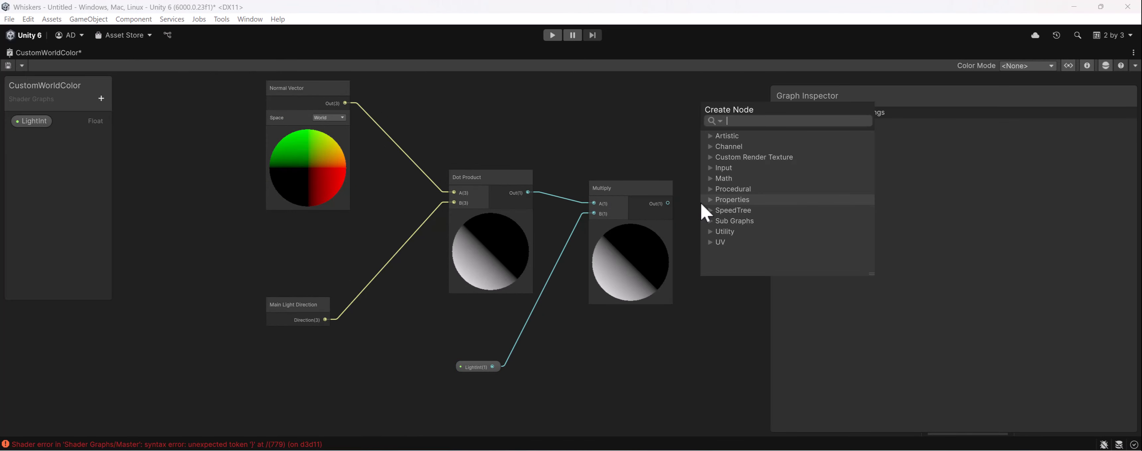
text(floor)
key(Return)
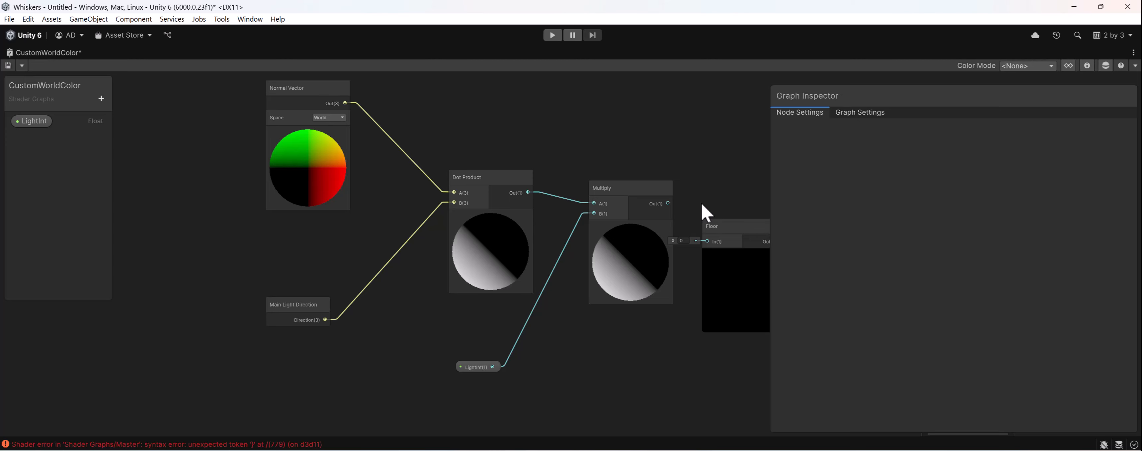
middle_drag(701, 202, 471, 254)
drag(449, 265, 471, 247)
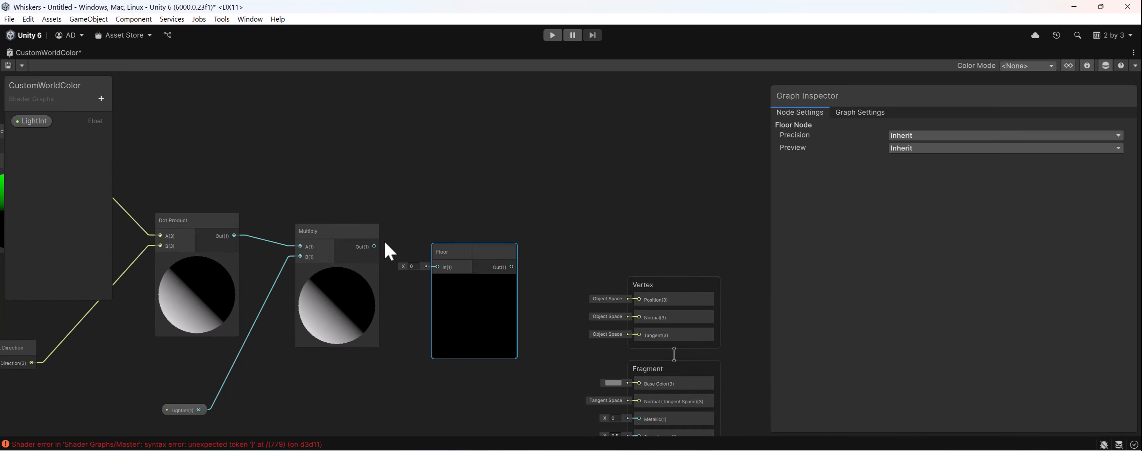
drag(374, 246, 438, 267)
scroll(400, 275, down, 3)
middle_drag(394, 270, 470, 280)
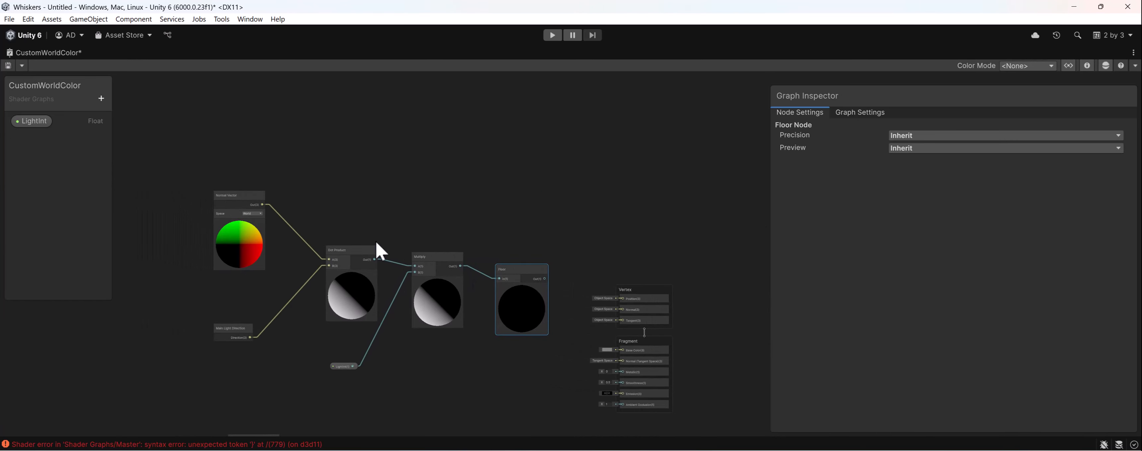
- Move the Vertex and Fragment blocks together farther away from the Floor node
click(222, 179)
drag(439, 411, 440, 411)
drag(592, 234, 666, 437)
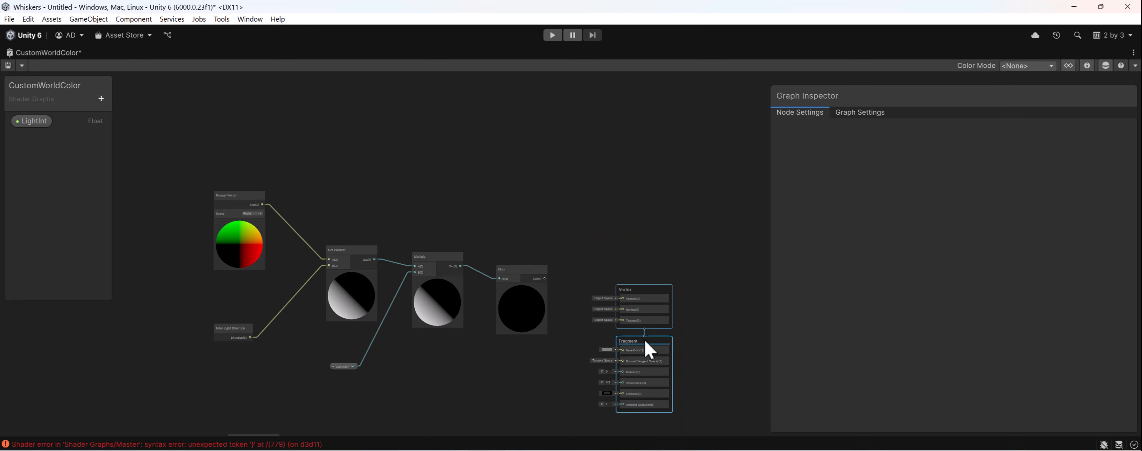
drag(647, 289, 699, 242)
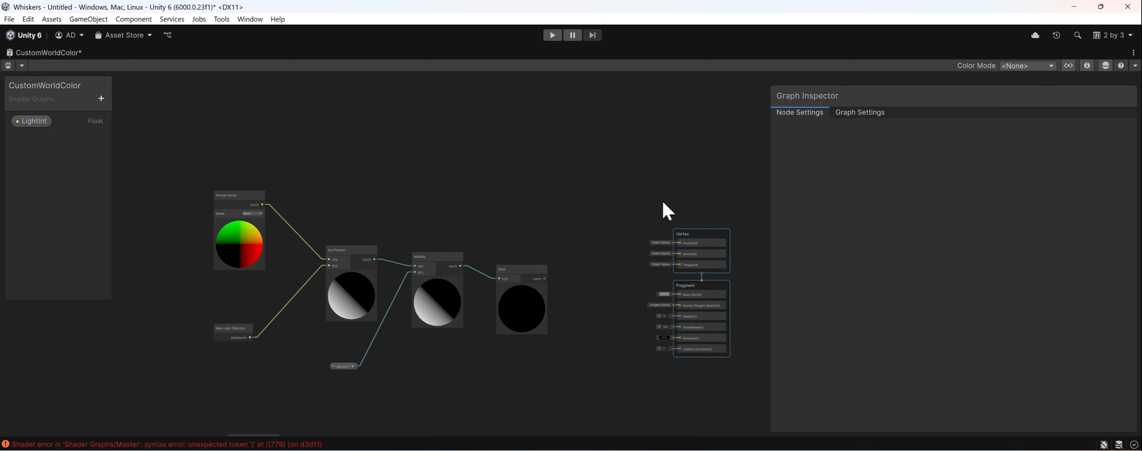
scroll(492, 262, up, 5)
- Move the Floor node closer to the Multiply node and line it up with Multiply's output
drag(502, 260, 524, 230)
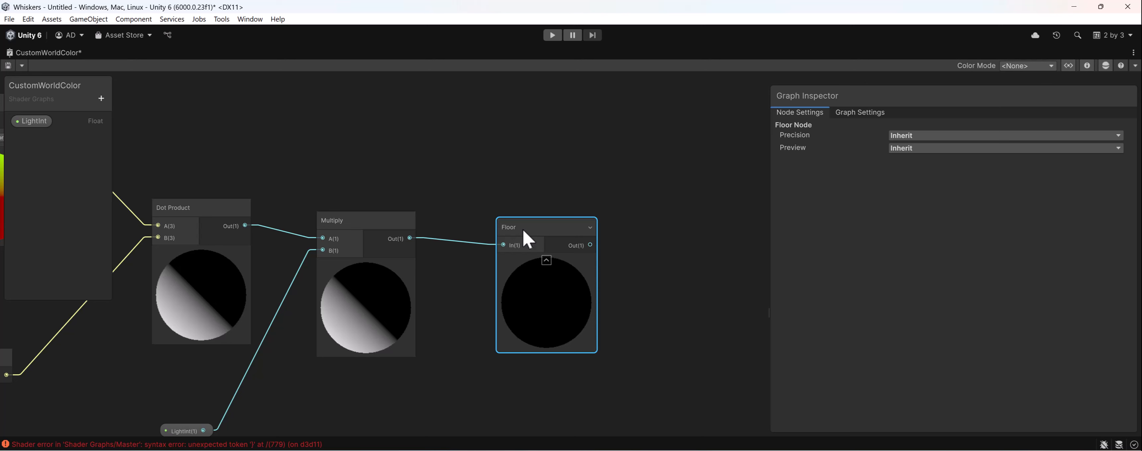
middle_drag(518, 259, 552, 196)
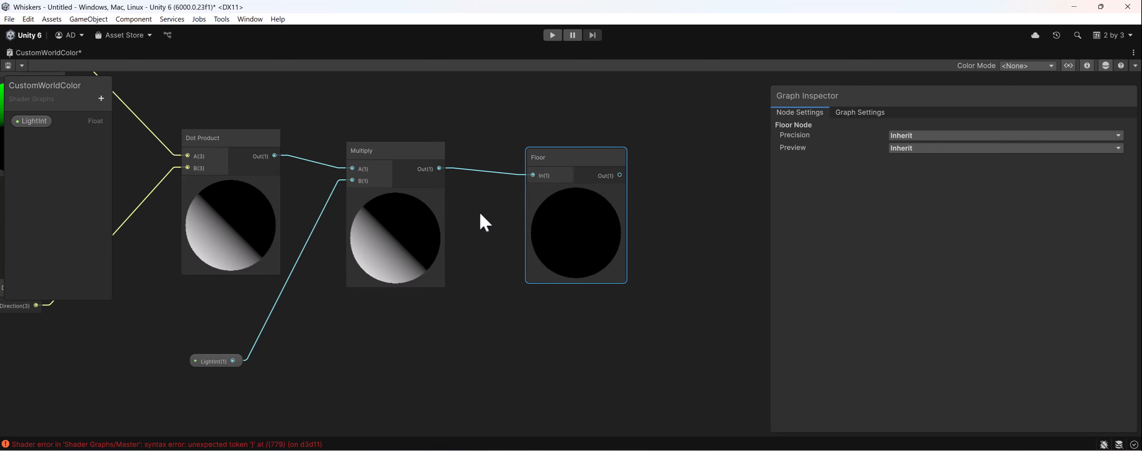
mouse_move(555, 178)
mouse_move(587, 178)
mouse_down()
mouse_move(596, 155)
mouse_move(591, 163)
mouse_up()
middle_drag(589, 163, 588, 166)
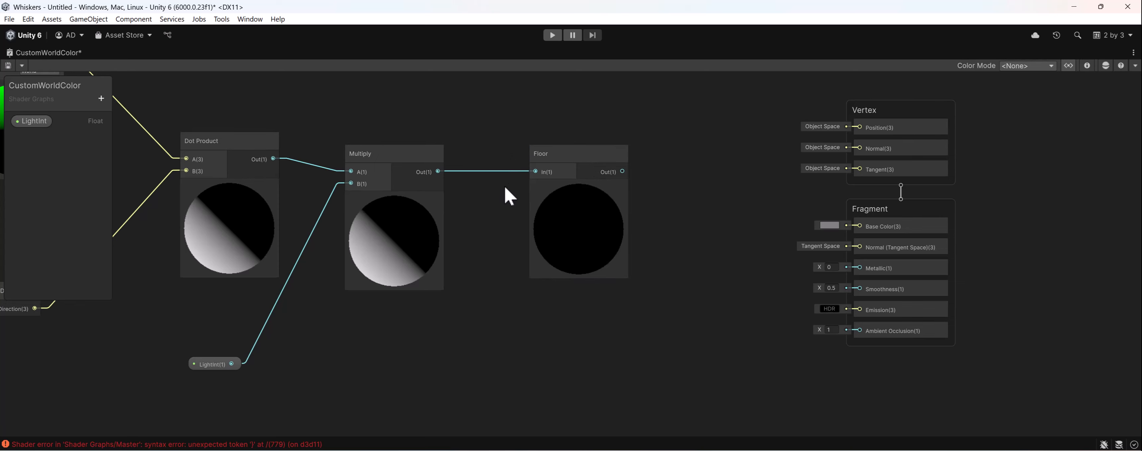
click(377, 250)
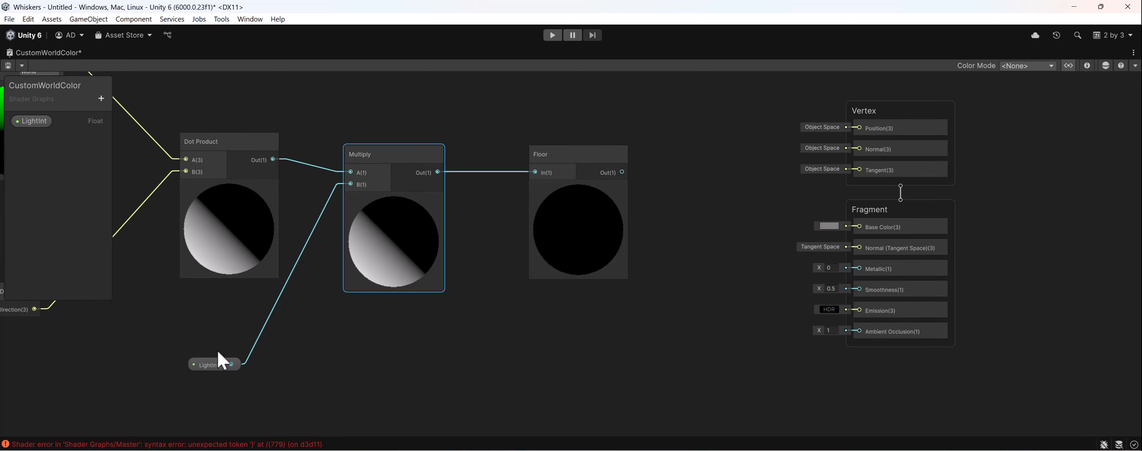
drag(604, 162, 584, 162)
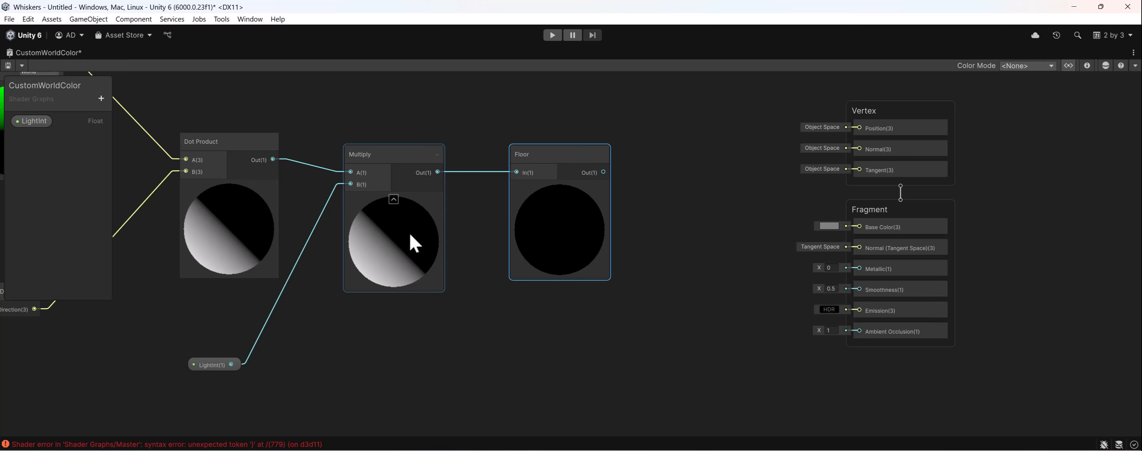
middle_drag(400, 241, 444, 251)
middle_drag(665, 152, 654, 170)
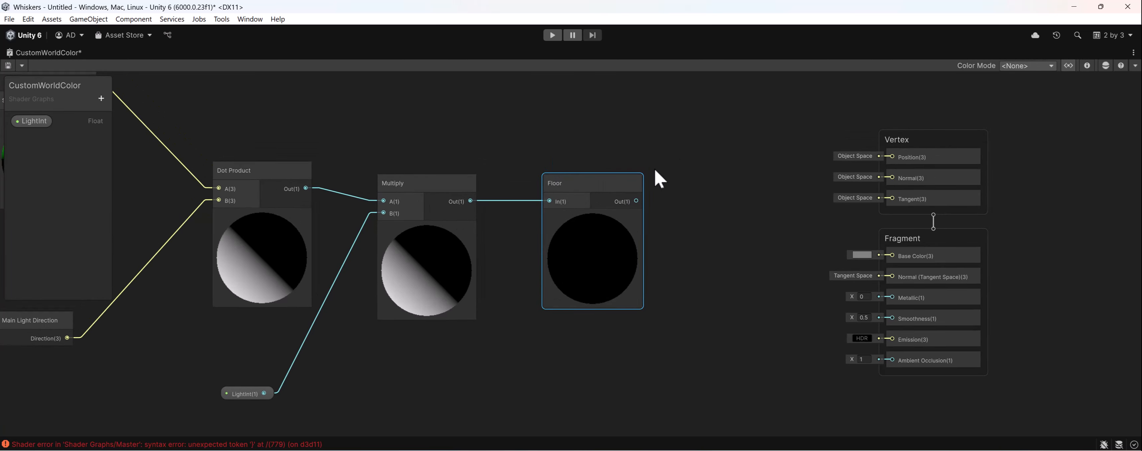
- Connect the Floor output to the Fragment's Base Color, save the shader graph and restore the editor layout
drag(636, 201, 876, 260)
middle_drag(641, 258, 757, 255)
key(ctrl+s)
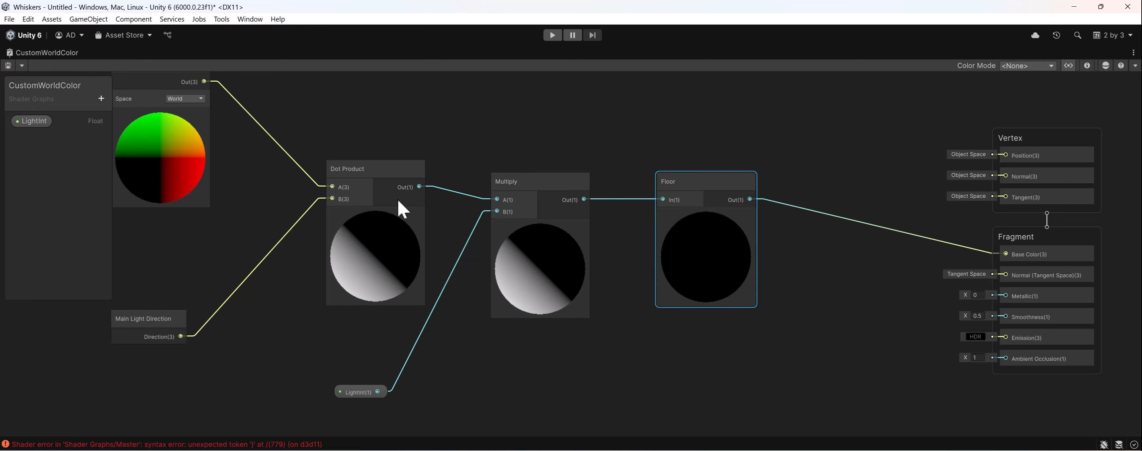
click(8, 66)
double_click(29, 53)
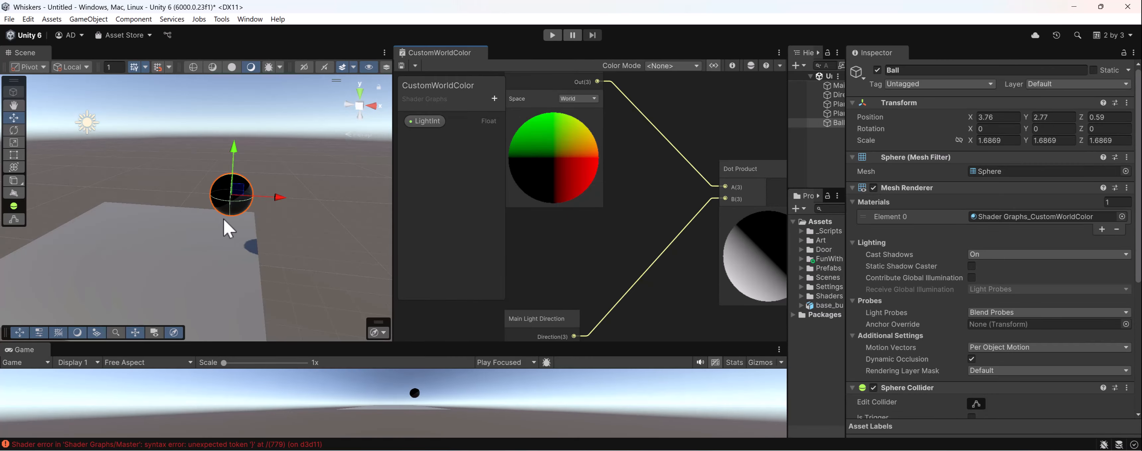
- Examine the Ball's shading from several angles, the Directional Light's settings and the node chain that drives the shading
alt+drag(224, 220, 156, 148)
click(115, 136)
middle_drag(111, 155, 171, 193)
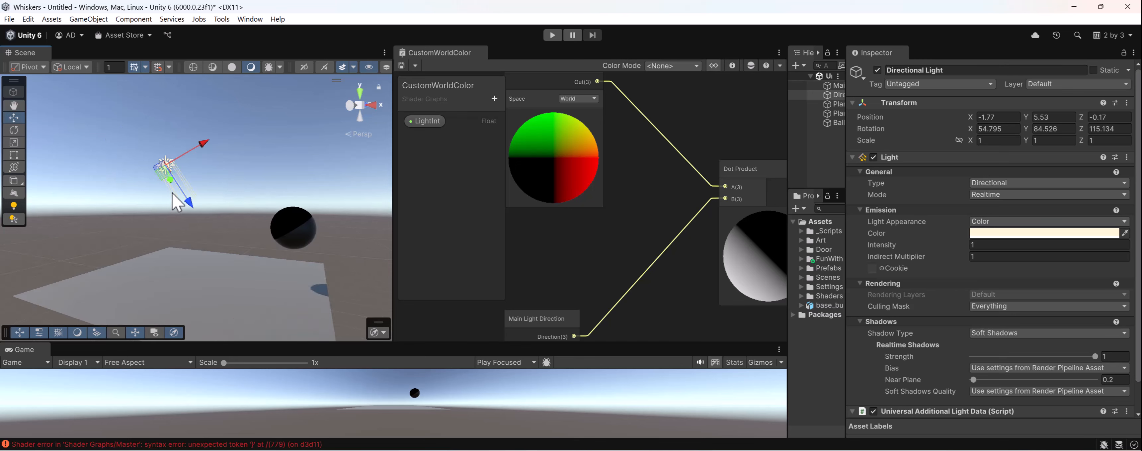
alt+drag(177, 203, 242, 208)
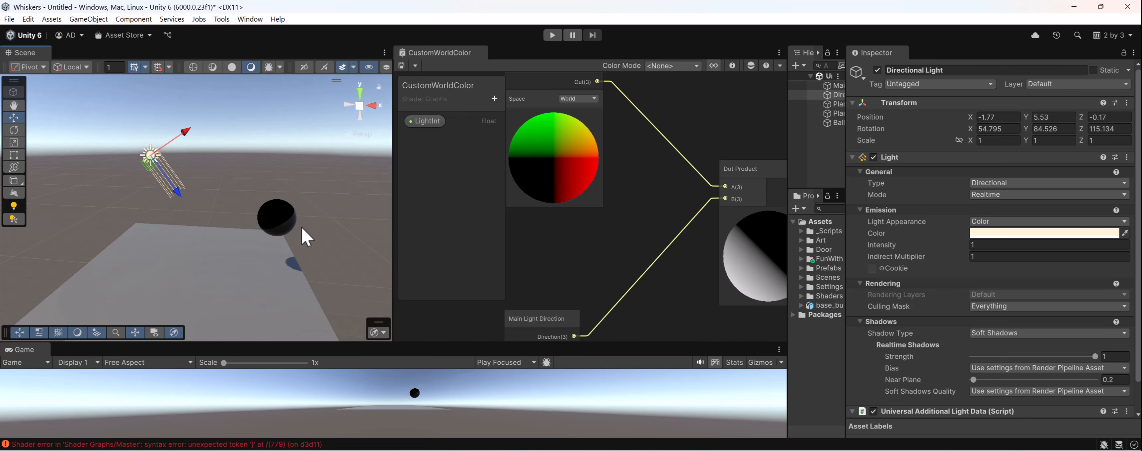
middle_drag(300, 228, 265, 228)
middle_drag(631, 235, 582, 208)
scroll(904, 286, down, 2)
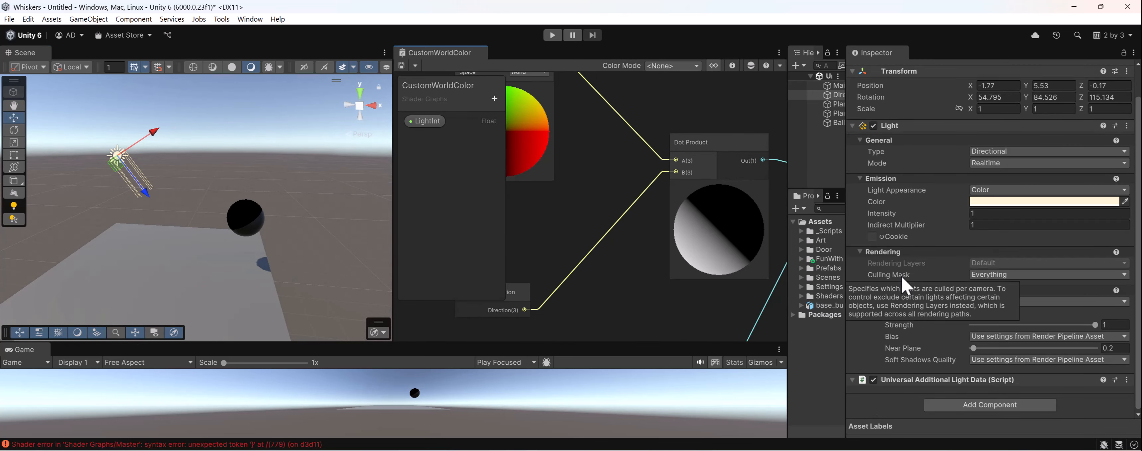
middle_drag(658, 241, 575, 259)
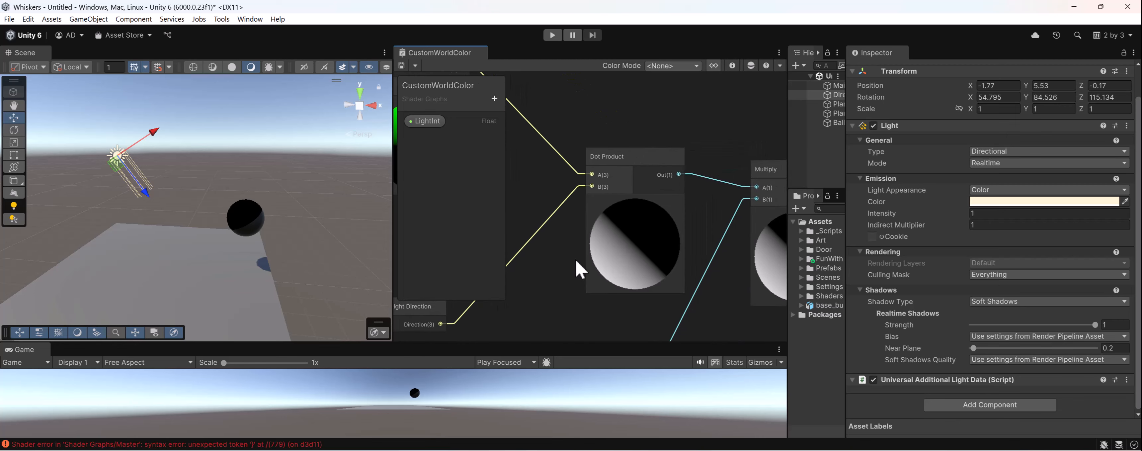
scroll(619, 247, down, 4)
middle_drag(737, 226, 625, 187)
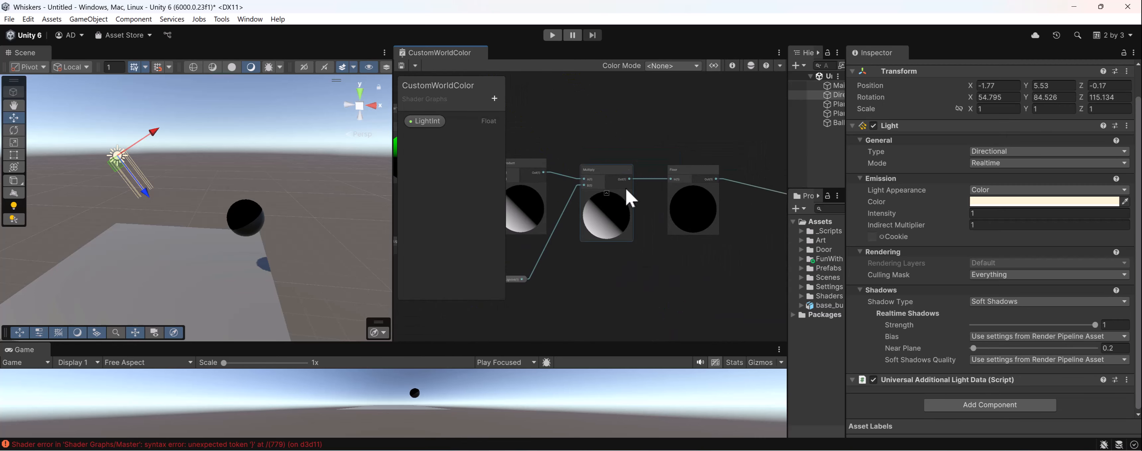
- Select the Ball and set its material's LightInt to 3 while viewing the shading up close
click(248, 219)
scroll(969, 208, down, 5)
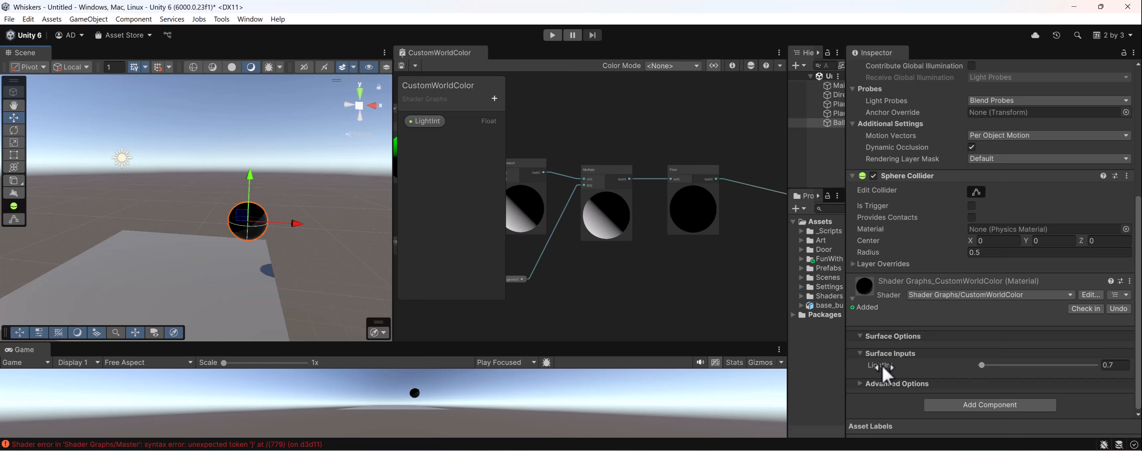
alt+drag(235, 240, 47, 146)
scroll(275, 211, up, 3)
alt+drag(279, 217, 442, 285)
drag(982, 366, 988, 367)
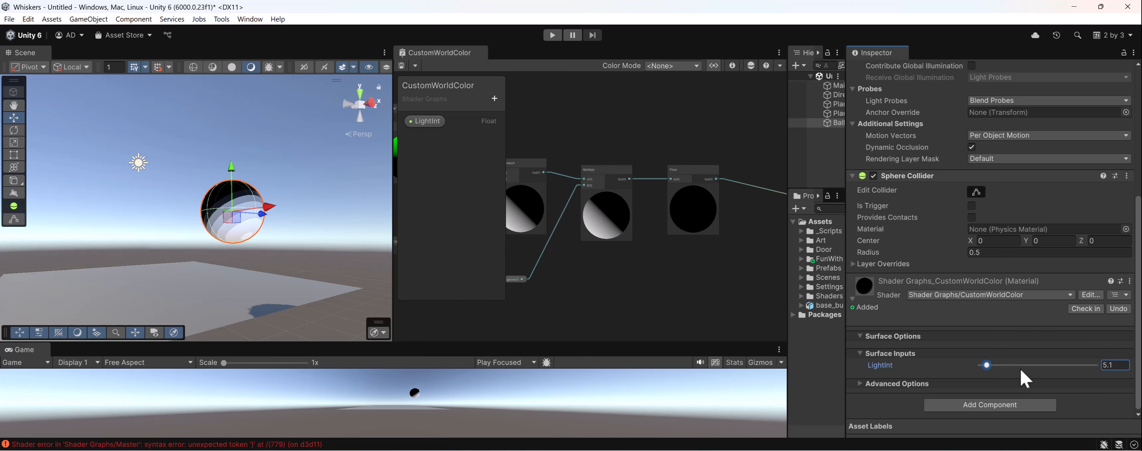
click(1113, 365)
text(3)
key(Return)
scroll(328, 291, up, 4)
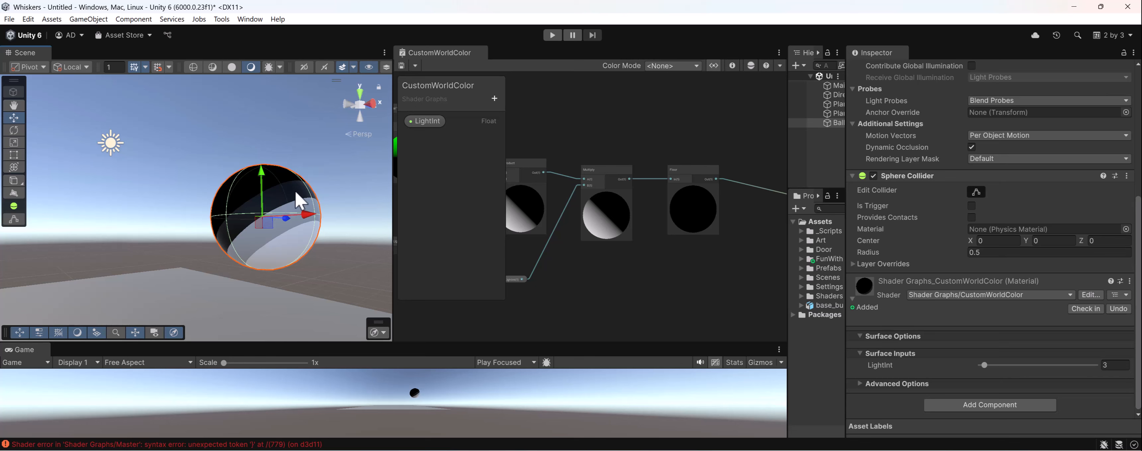
alt+drag(261, 203, 309, 191)
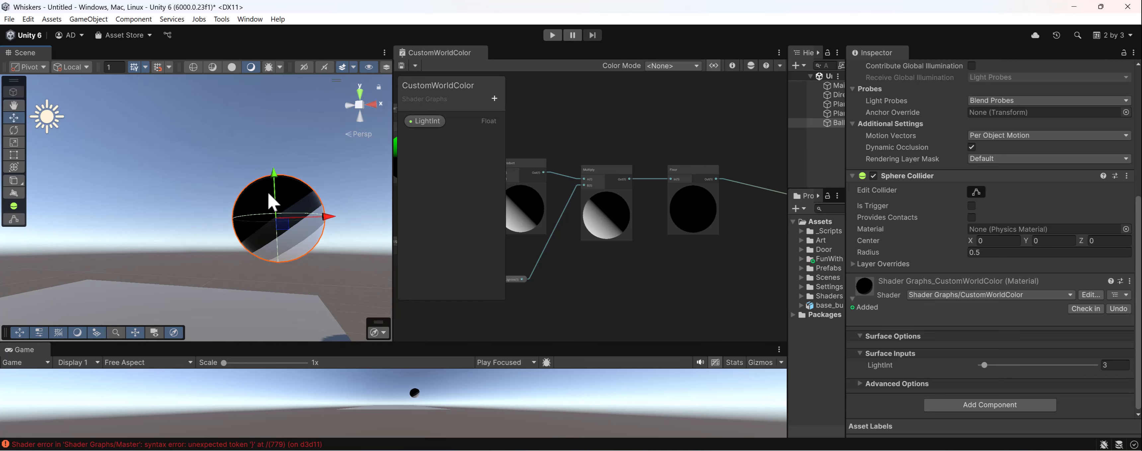
- Rename the graph's LightInt property to LightBands and save the shader graph
scroll(635, 224, down, 7)
middle_drag(646, 235, 659, 223)
scroll(659, 223, up, 4)
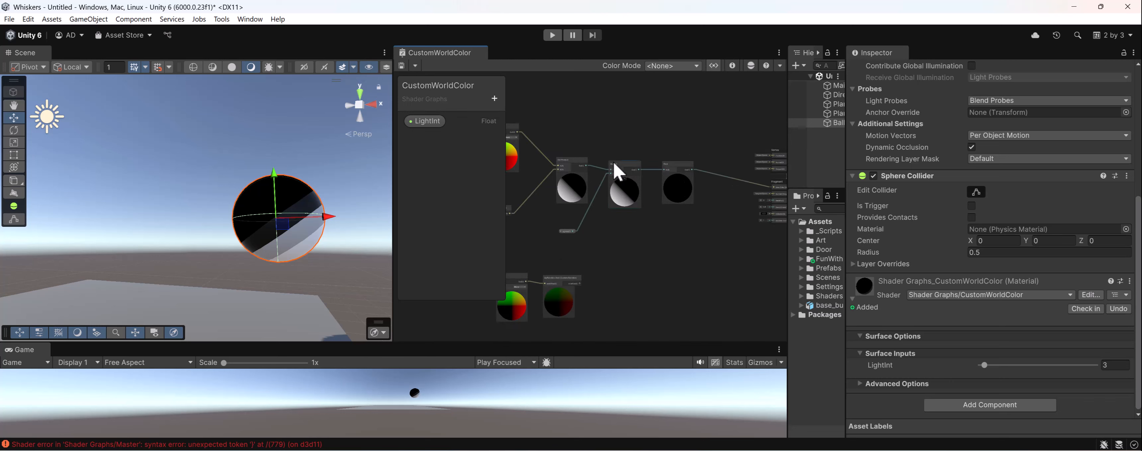
middle_drag(695, 170, 709, 201)
scroll(713, 210, up, 3)
double_click(424, 121)
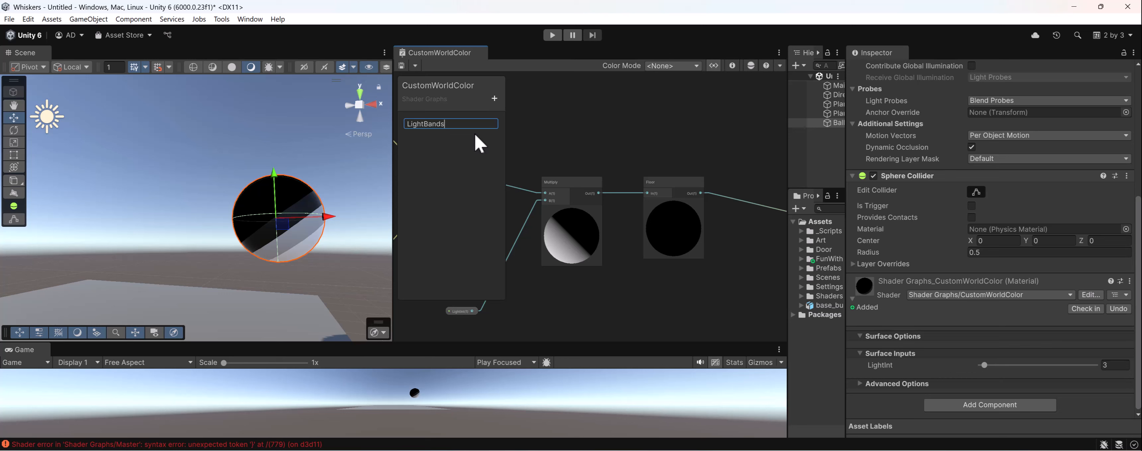
text(LightBands)
key(Return)
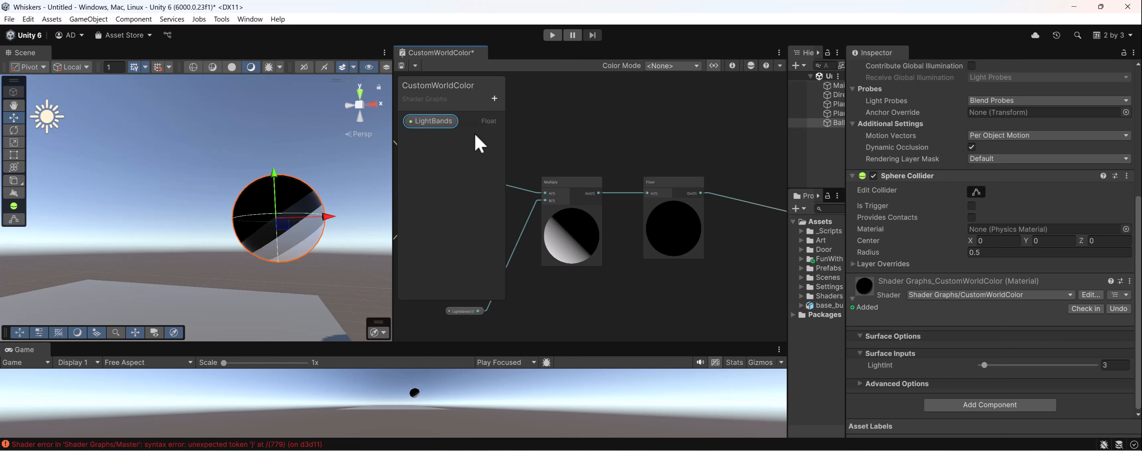
click(401, 65)
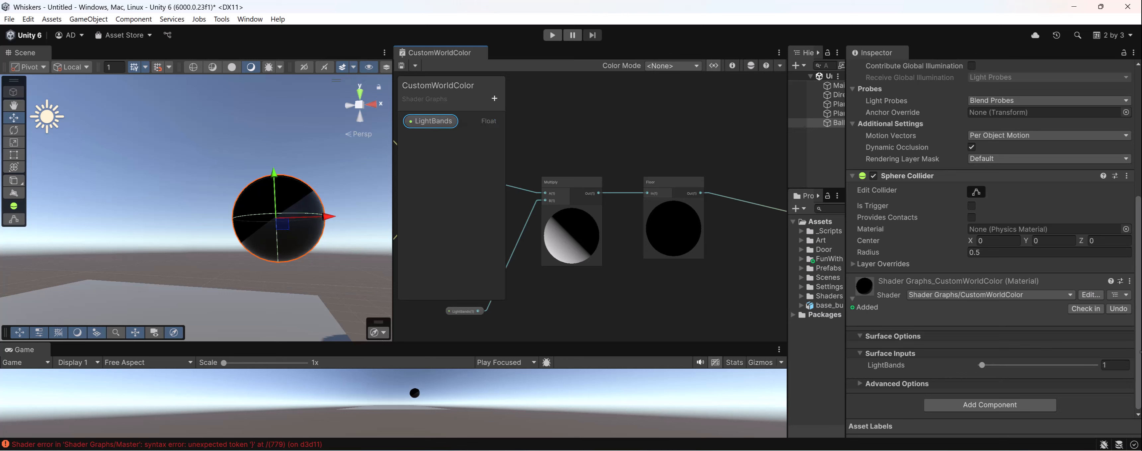
- Set the Ball material's LightBands value to 4 and check the bands from different angles
click(1129, 365)
text(4)
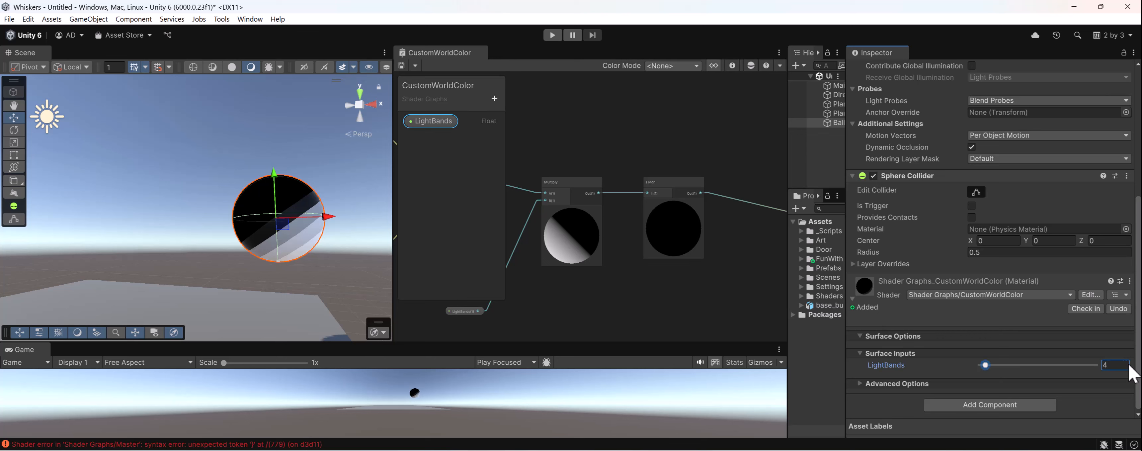
alt+drag(263, 254, 309, 234)
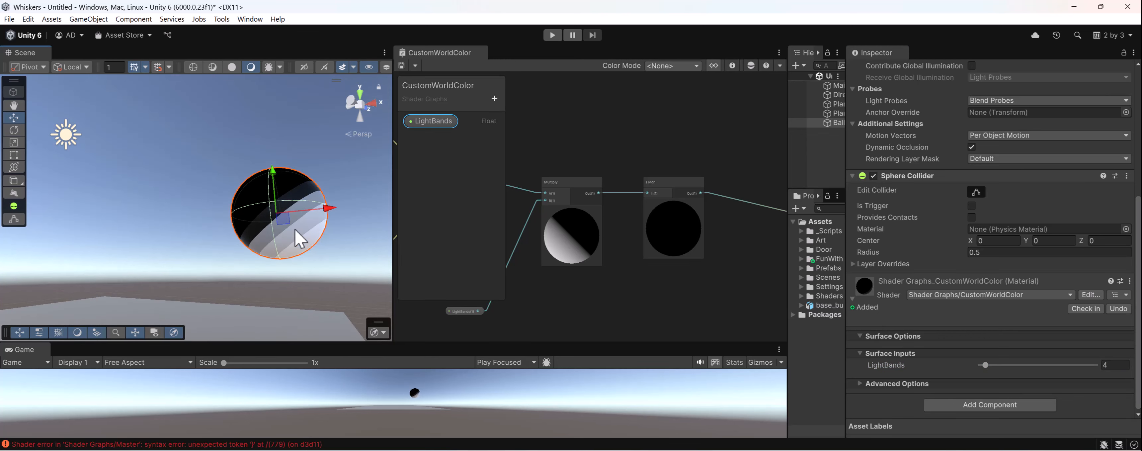
alt+drag(341, 184, 319, 229)
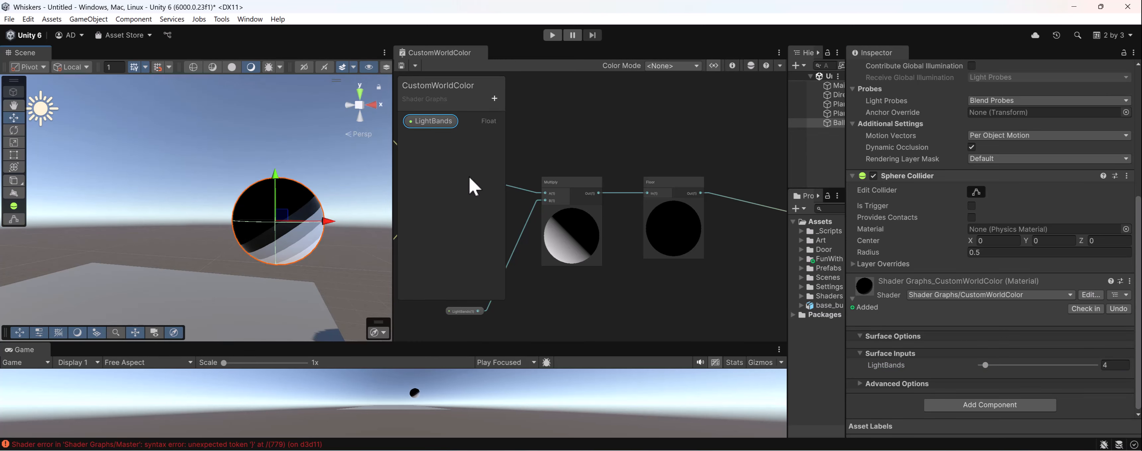
- Add a Divide node to the graph near the Floor node
middle_drag(694, 261, 660, 254)
middle_drag(649, 215, 640, 229)
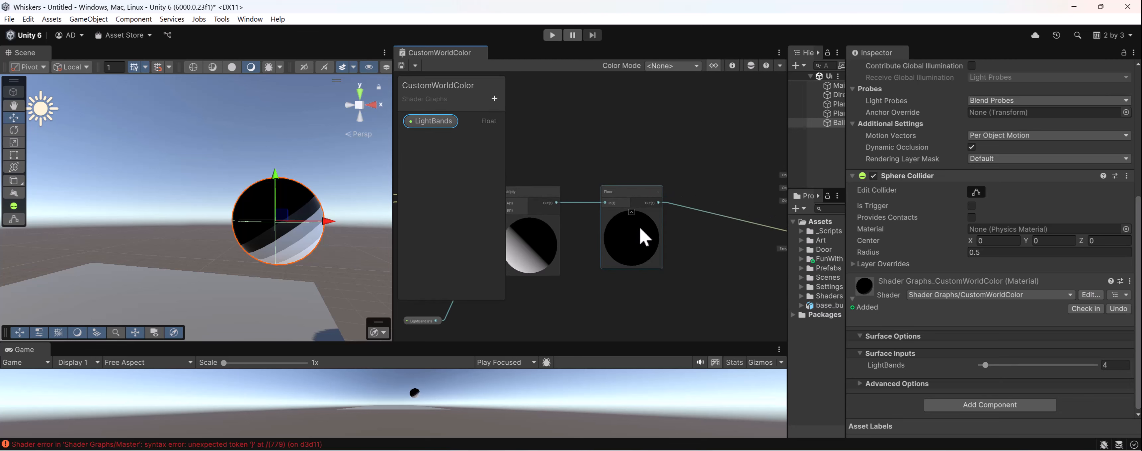
key(space)
text(di)
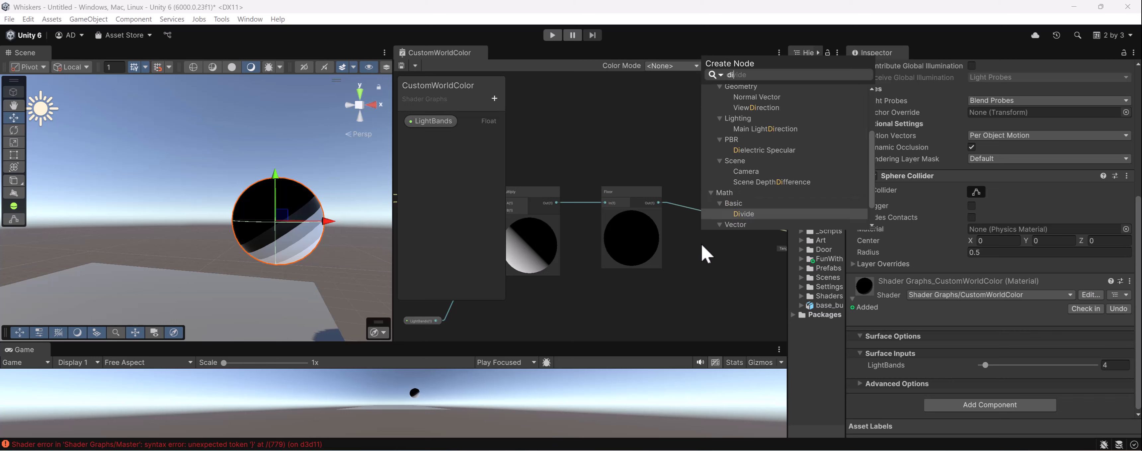
text(vide)
key(Return)
middle_drag(658, 288, 594, 284)
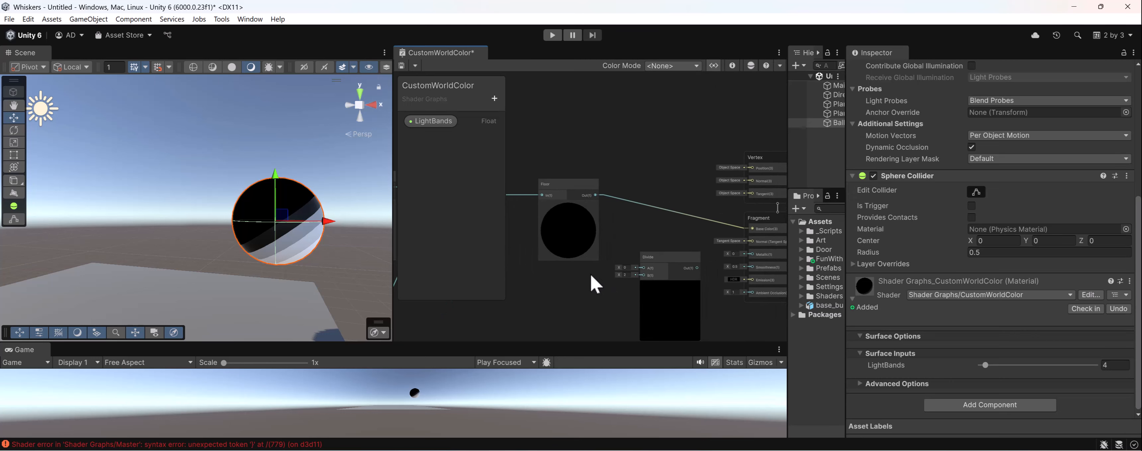
- Route the Floor output through the Divide node's A input to the fragment Base Color and save the shader graph
middle_drag(603, 207, 603, 194)
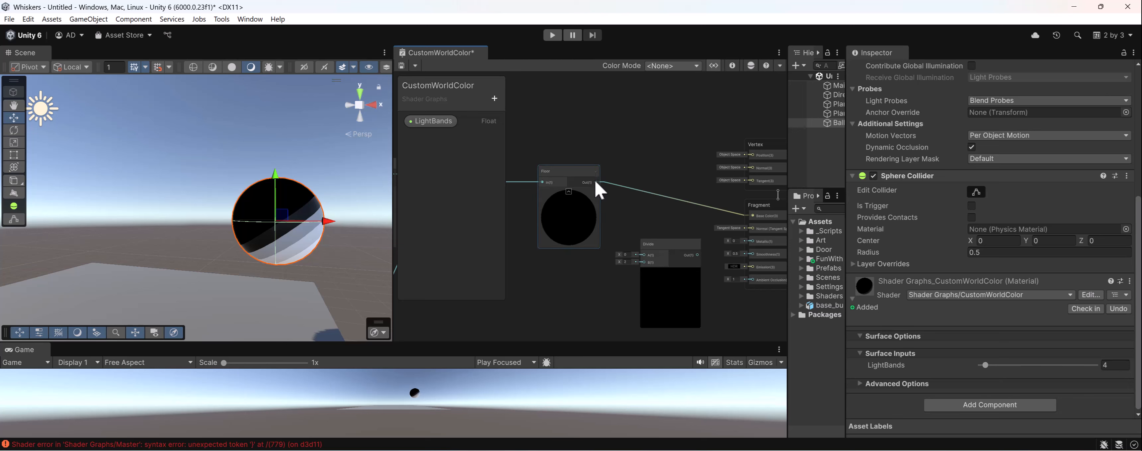
drag(644, 253, 685, 213)
middle_drag(556, 220, 587, 228)
drag(645, 258, 628, 269)
middle_drag(602, 248, 631, 216)
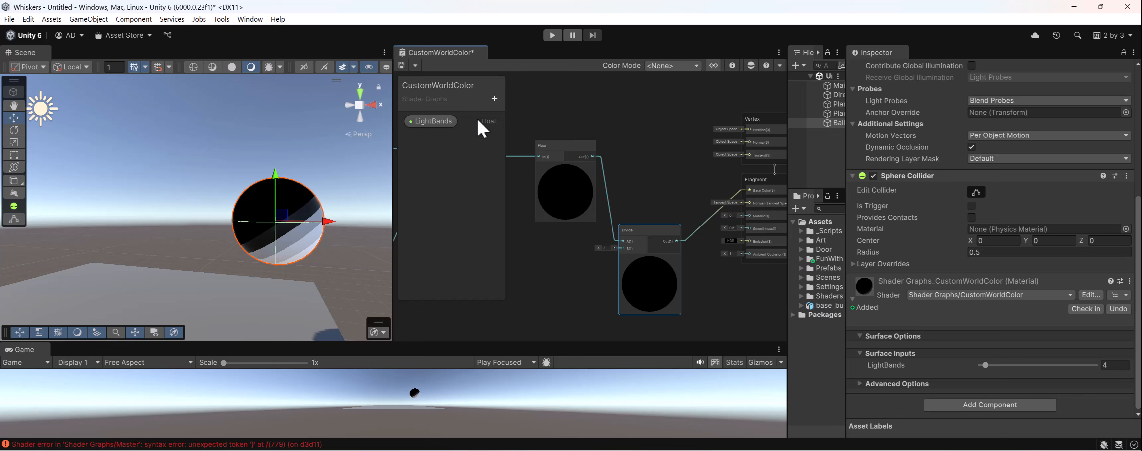
click(401, 68)
alt+drag(330, 242, 285, 221)
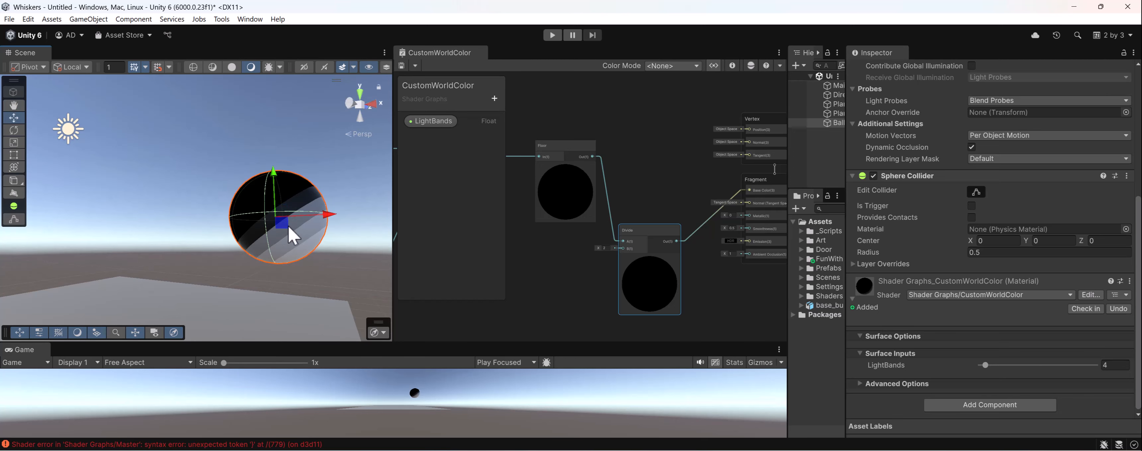
- Move the LightBands node under the Multiply node and connect it to the Divide node's B input
middle_drag(554, 205, 628, 186)
middle_drag(580, 217, 616, 200)
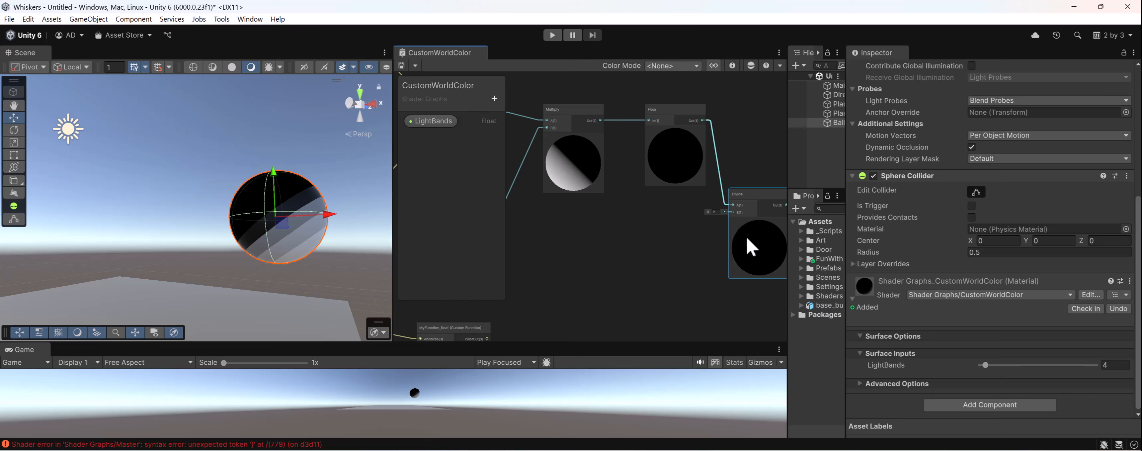
middle_drag(698, 247, 696, 211)
scroll(665, 202, down, 1)
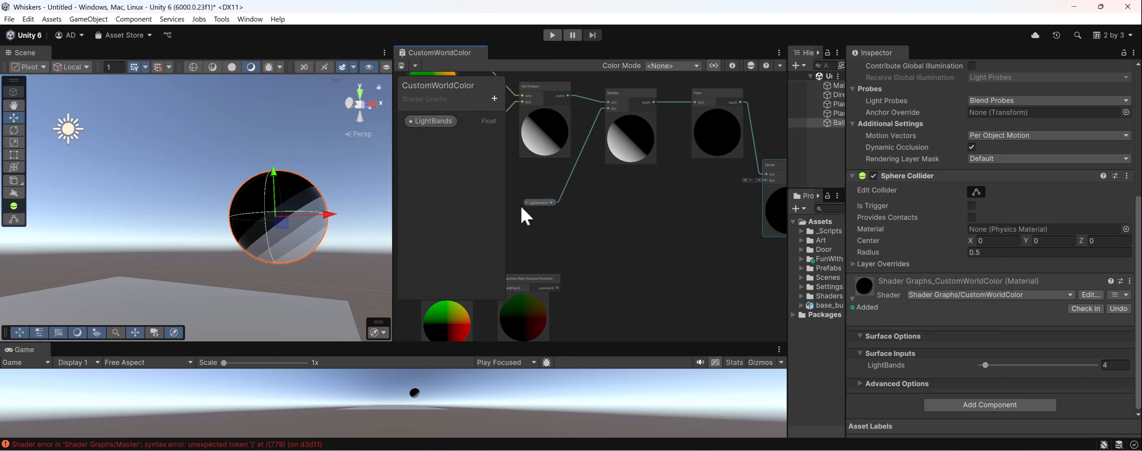
drag(532, 203, 594, 212)
scroll(603, 215, up, 3)
middle_drag(572, 229, 561, 247)
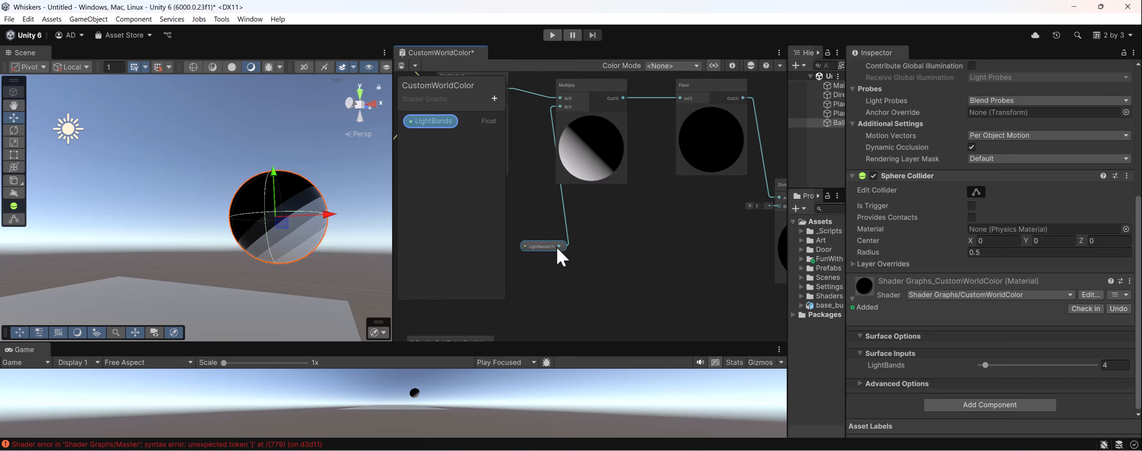
drag(544, 246, 741, 232)
middle_drag(740, 230, 766, 228)
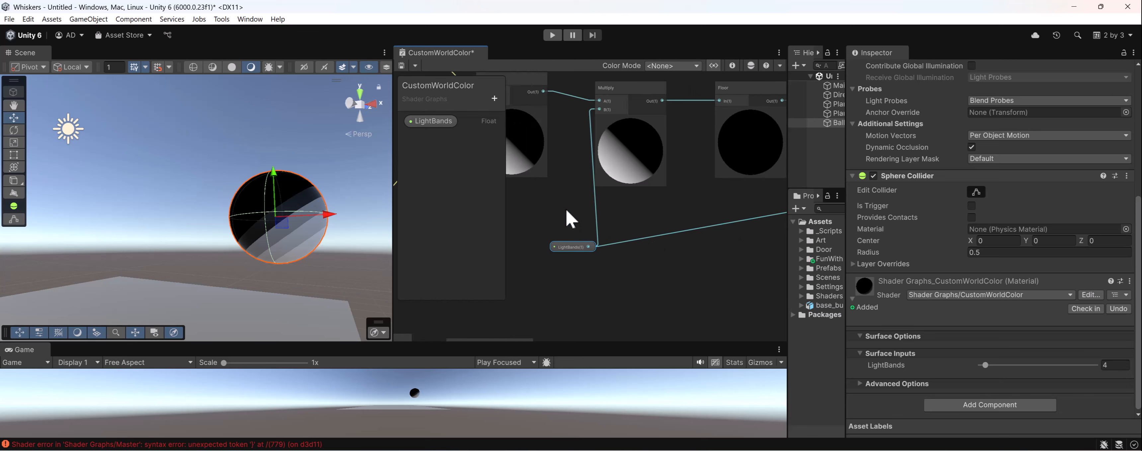
- Remove the connection from LightBands to the Multiply node and move the LightBands node closer to Divide
click(594, 213)
click(574, 205)
key(Delete)
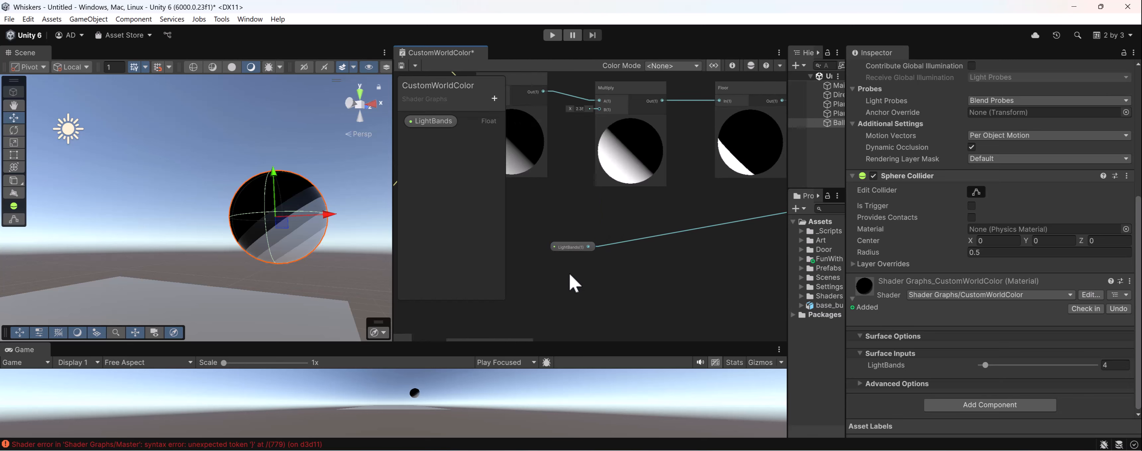
drag(570, 251, 703, 284)
middle_drag(675, 229, 627, 224)
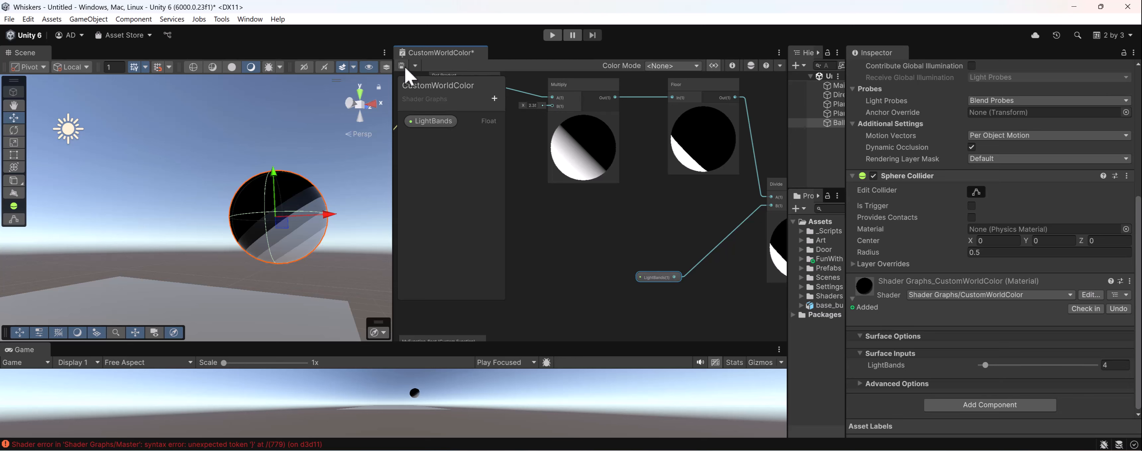
- Set the Multiply node's B input to the fixed value 3 and save the shader graph
middle_drag(608, 156, 643, 176)
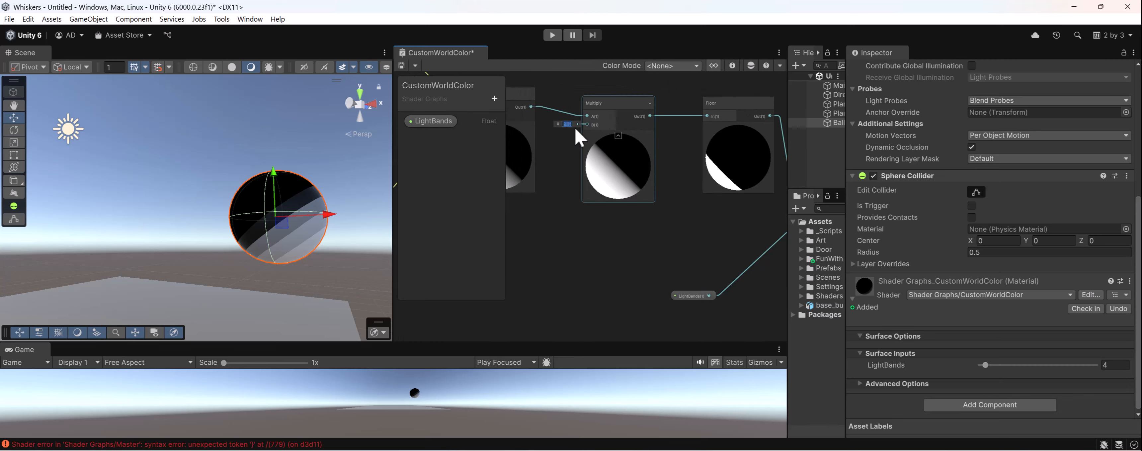
middle_drag(574, 127, 637, 153)
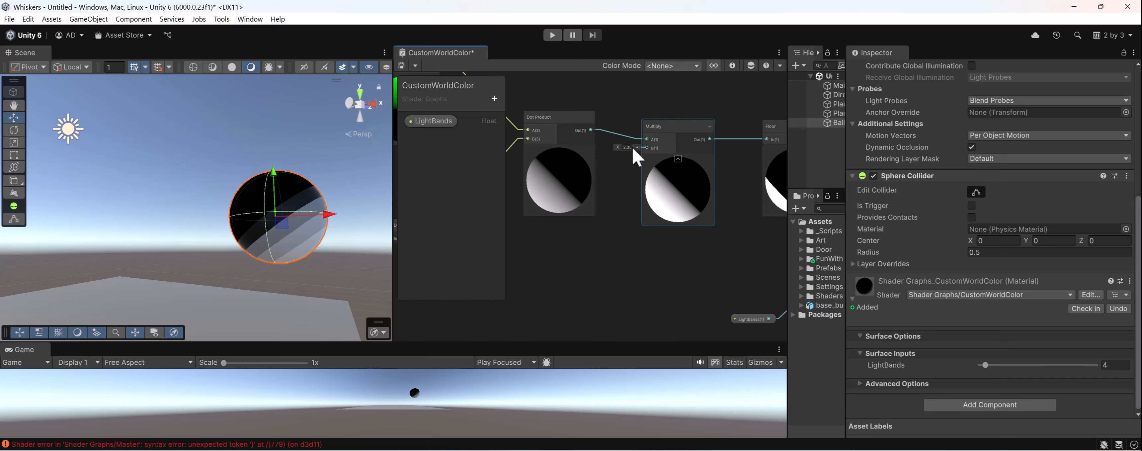
click(626, 147)
text(3)
key(Return)
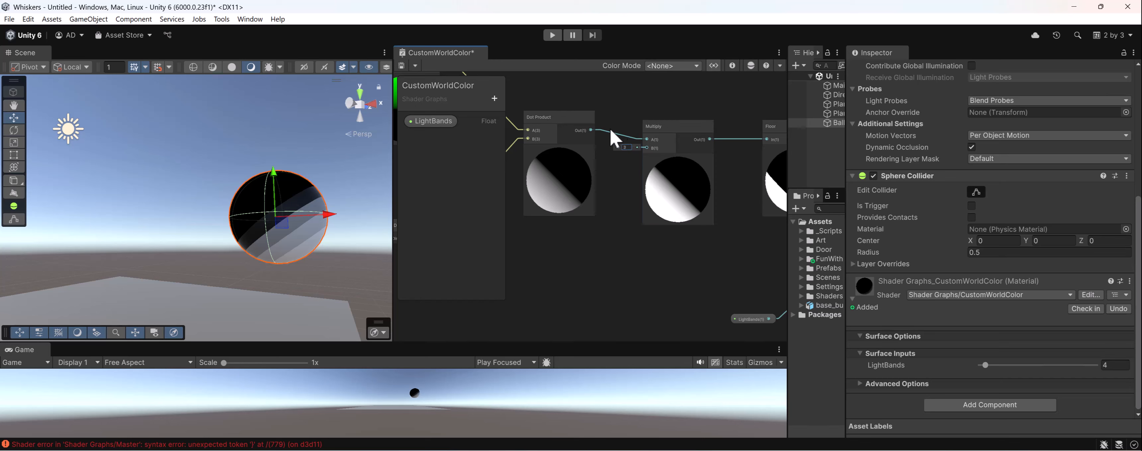
click(403, 67)
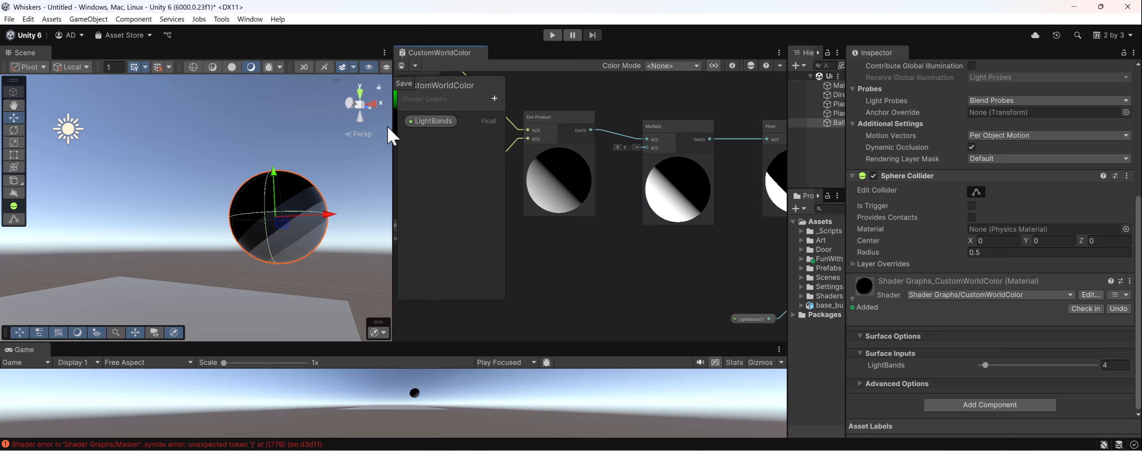
- Lower the Ball material's LightBands value to 0 to test how it affects the shading with only Divide connected
middle_drag(669, 257, 522, 232)
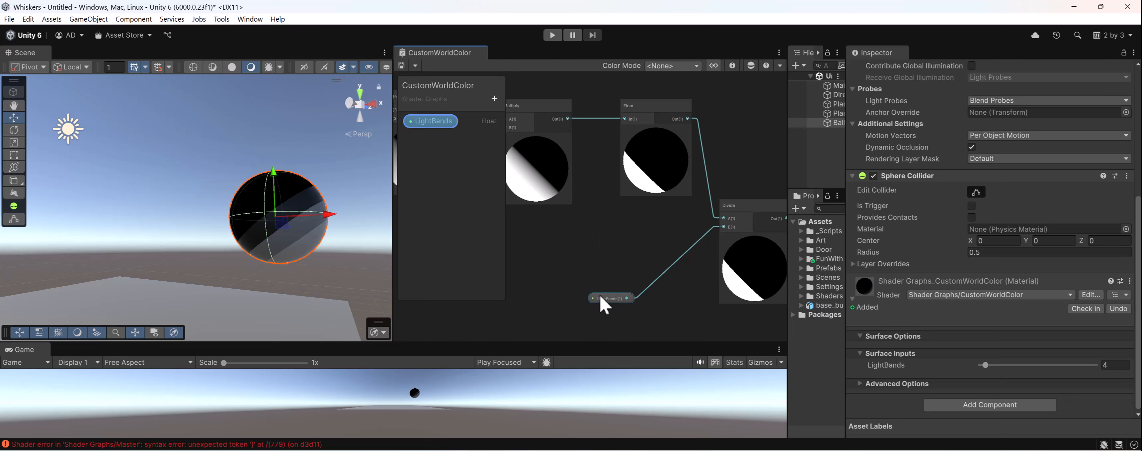
drag(605, 299, 631, 231)
middle_drag(559, 124, 581, 181)
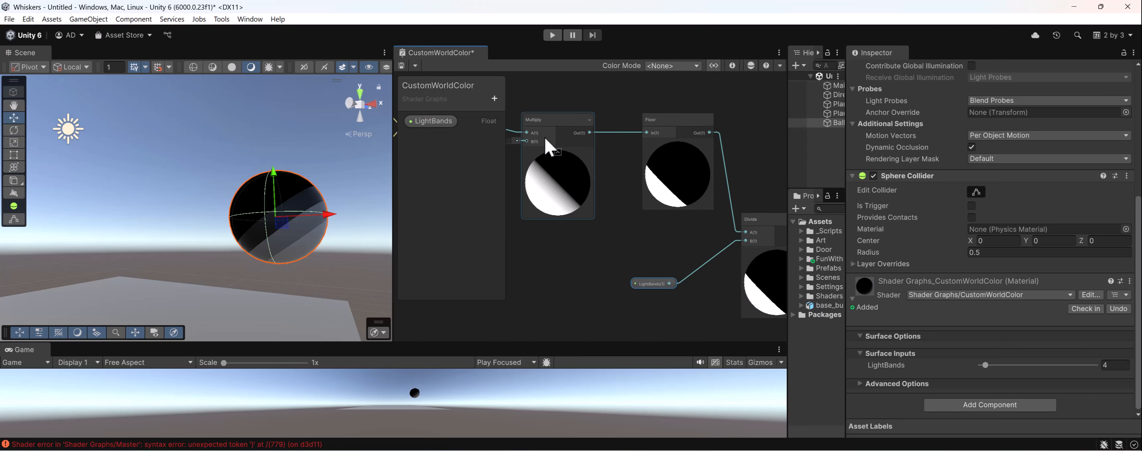
click(1125, 365)
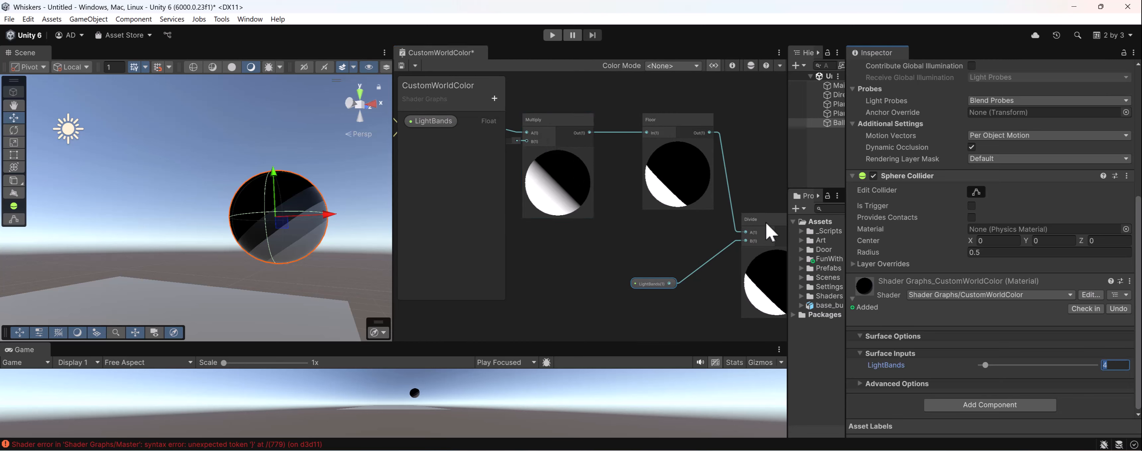
middle_drag(670, 272, 604, 263)
drag(601, 276, 614, 289)
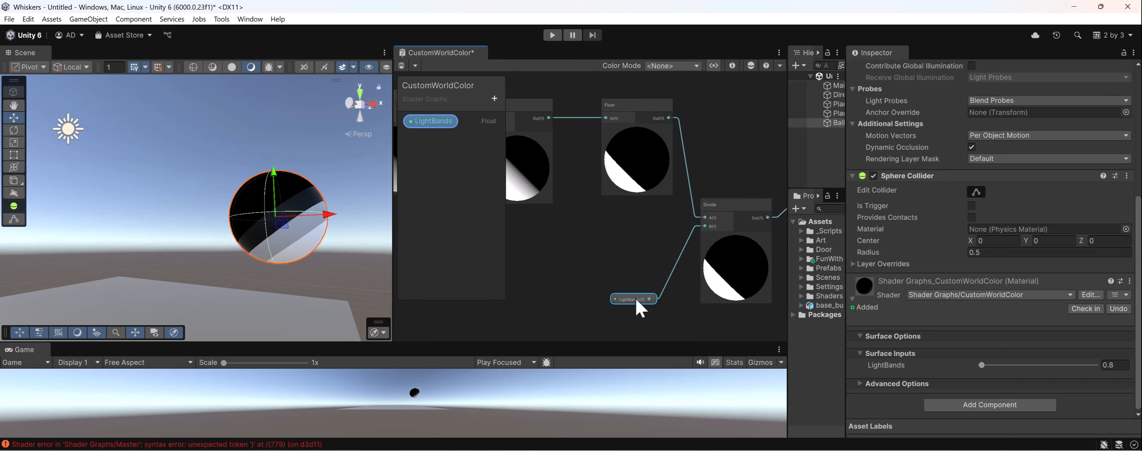
mouse_move(981, 366)
mouse_down()
mouse_move(1066, 373)
mouse_move(976, 364)
mouse_up()
middle_drag(537, 195, 587, 212)
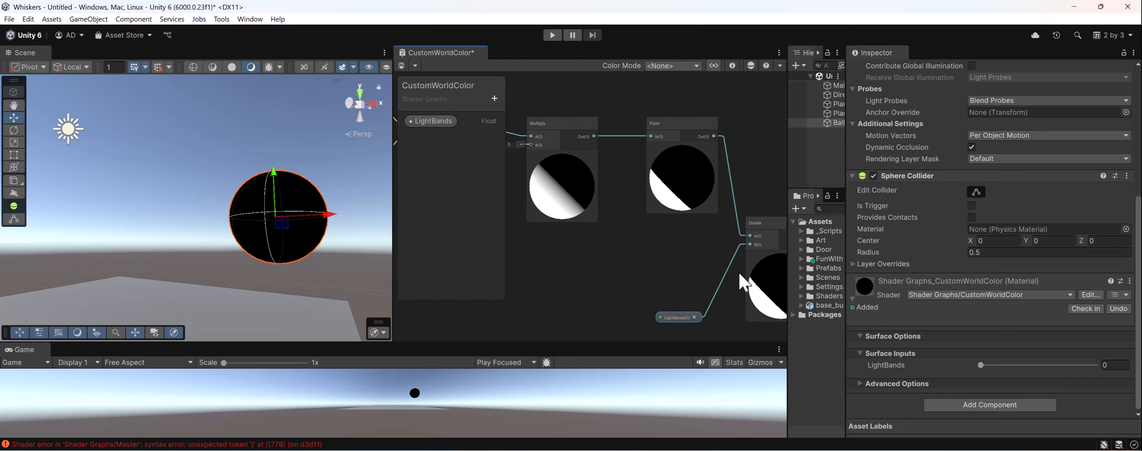
- Move the LightBands node back beside Multiply, connect it to Multiply's B input and save the shader graph
drag(697, 312, 498, 202)
middle_drag(540, 178, 631, 228)
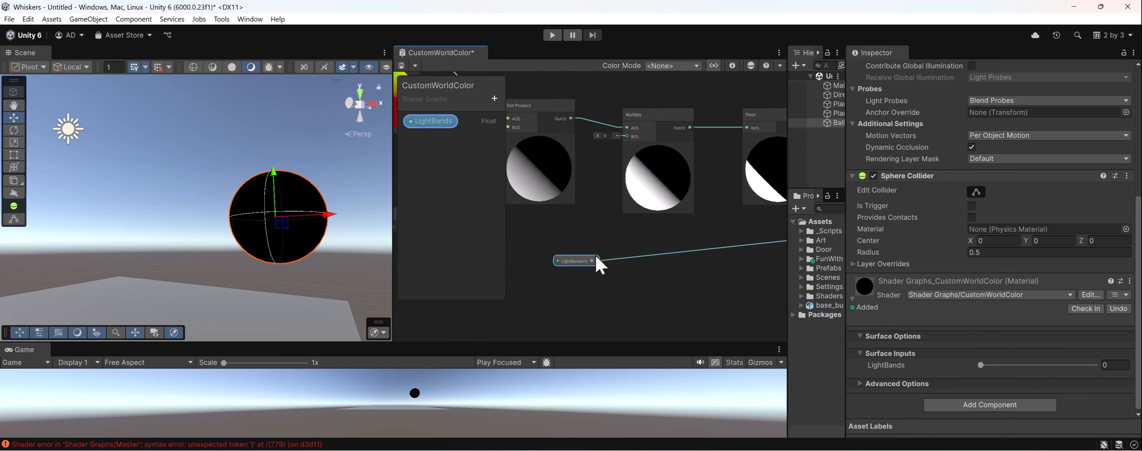
drag(592, 260, 619, 138)
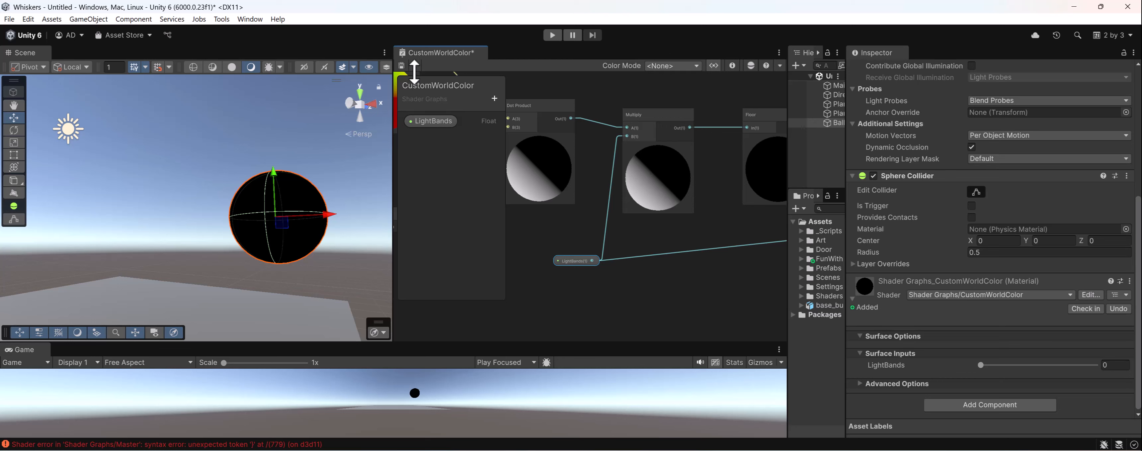
click(401, 66)
- Try a few LightBands values on the Ball's material and set it to 3
drag(981, 365, 989, 366)
click(1119, 367)
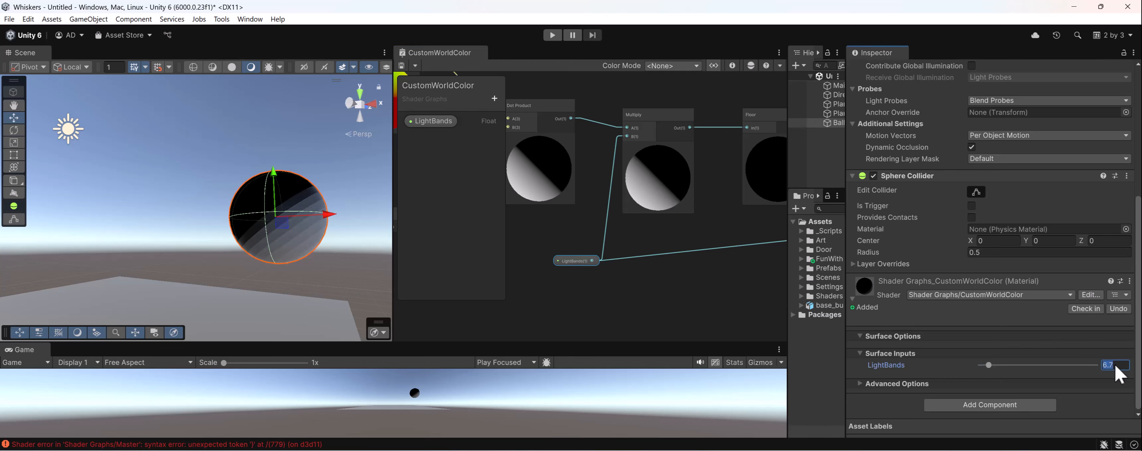
text(3)
key(Return)
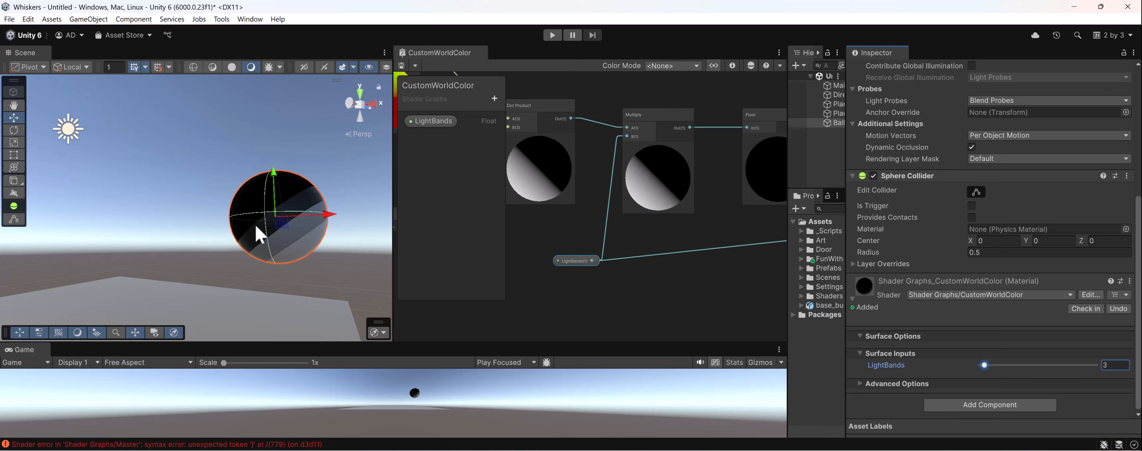
- Tidy the graph by repositioning the LightBands node, the output stack and the unused custom function nodes
drag(570, 265, 576, 285)
middle_drag(621, 270, 580, 270)
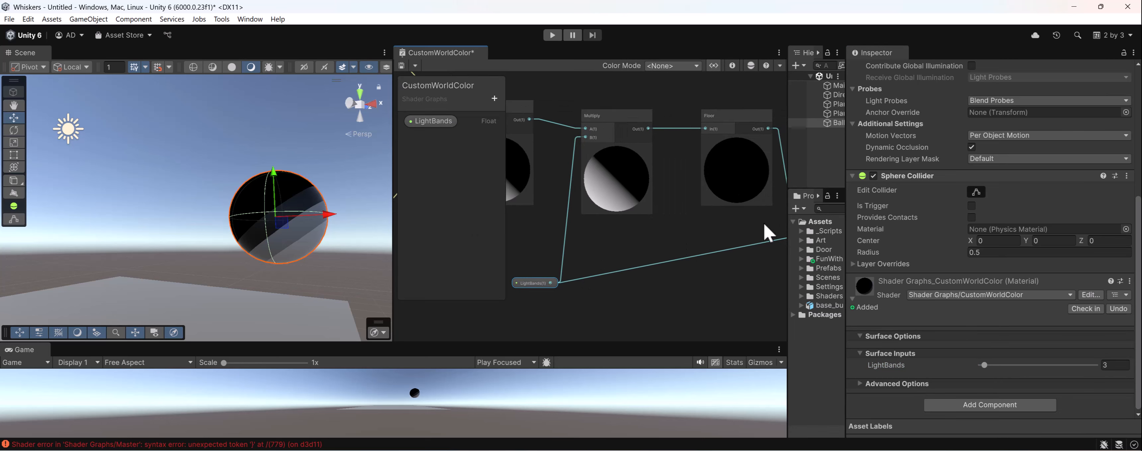
middle_drag(759, 230, 702, 243)
middle_click(1101, 281)
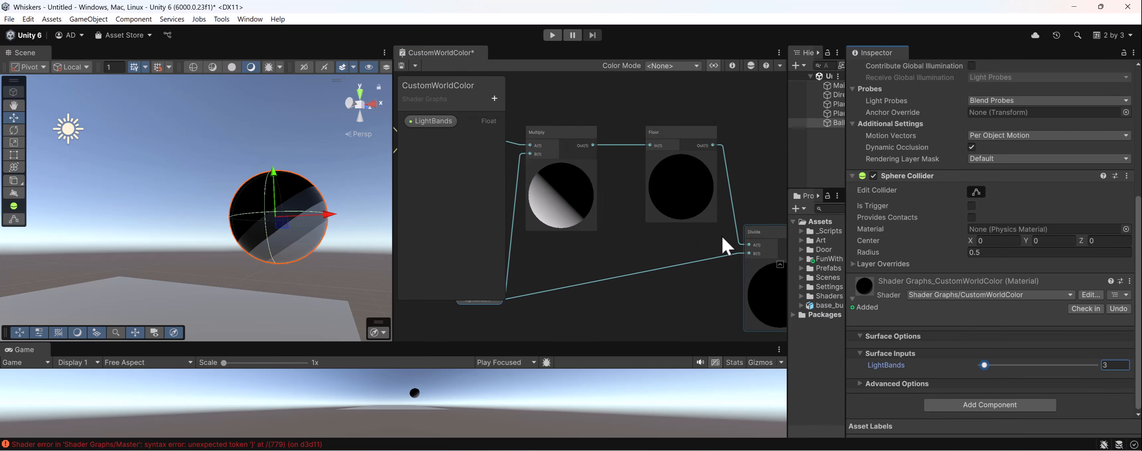
middle_drag(623, 177, 535, 191)
scroll(537, 200, down, 2)
middle_drag(681, 266, 721, 263)
scroll(528, 224, down, 2)
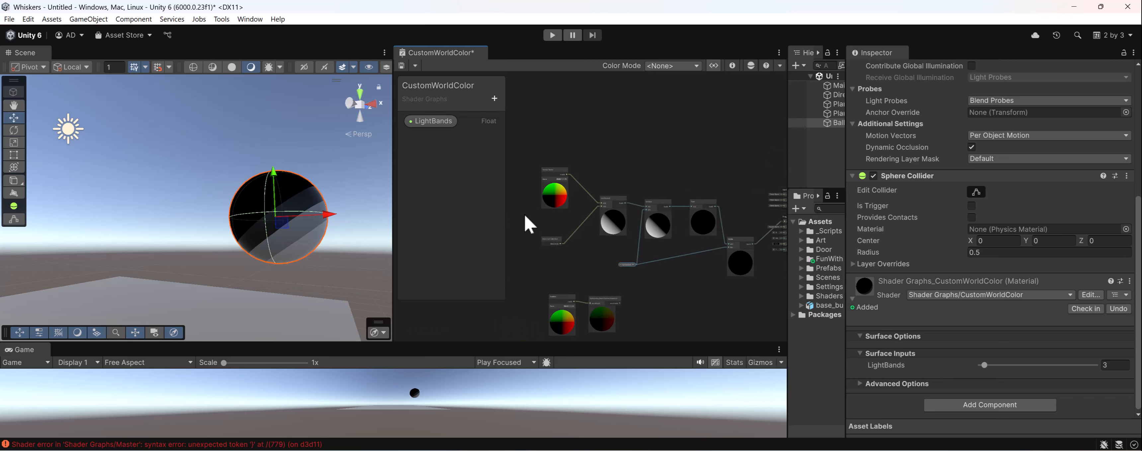
drag(760, 245, 760, 245)
drag(751, 235, 661, 209)
drag(638, 261, 598, 253)
middle_drag(609, 256, 673, 278)
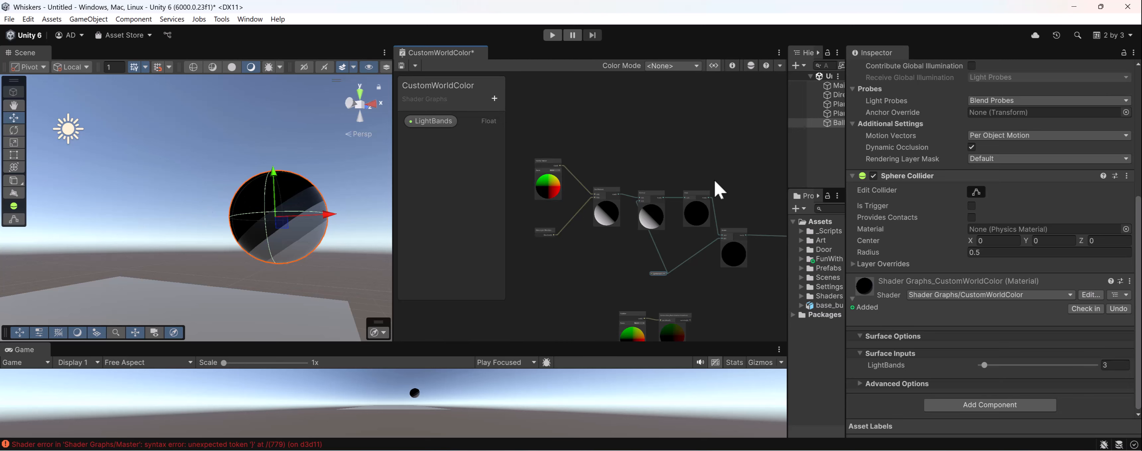
- Add a second Multiply node after the Divide node
scroll(717, 202, up, 3)
scroll(629, 200, up, 2)
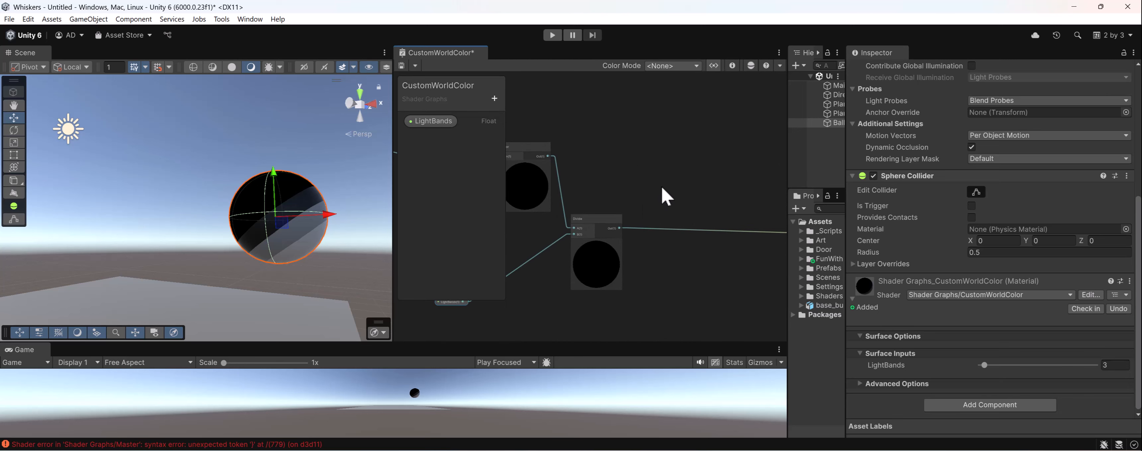
key(space)
text(multiply)
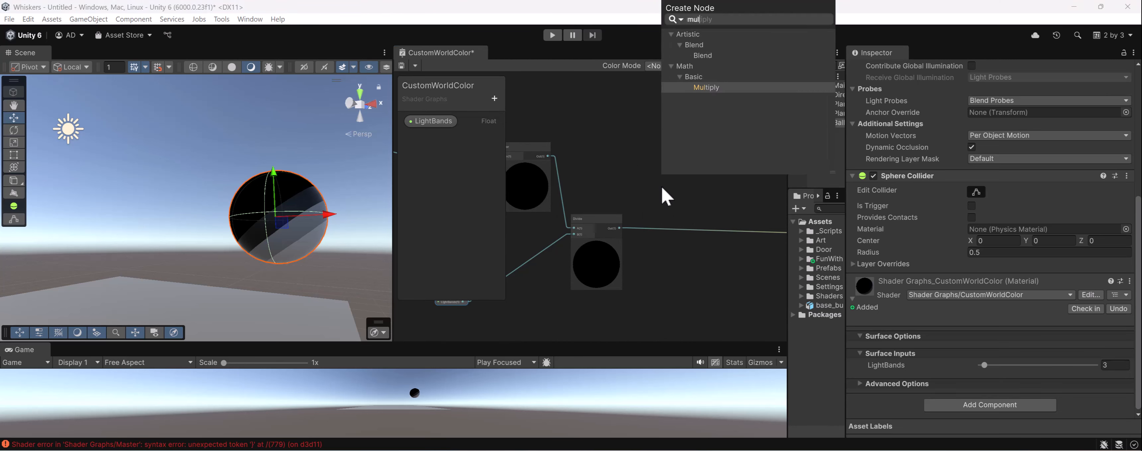
key(Return)
- Add a Color property named BaseColor to the shader graph
click(495, 98)
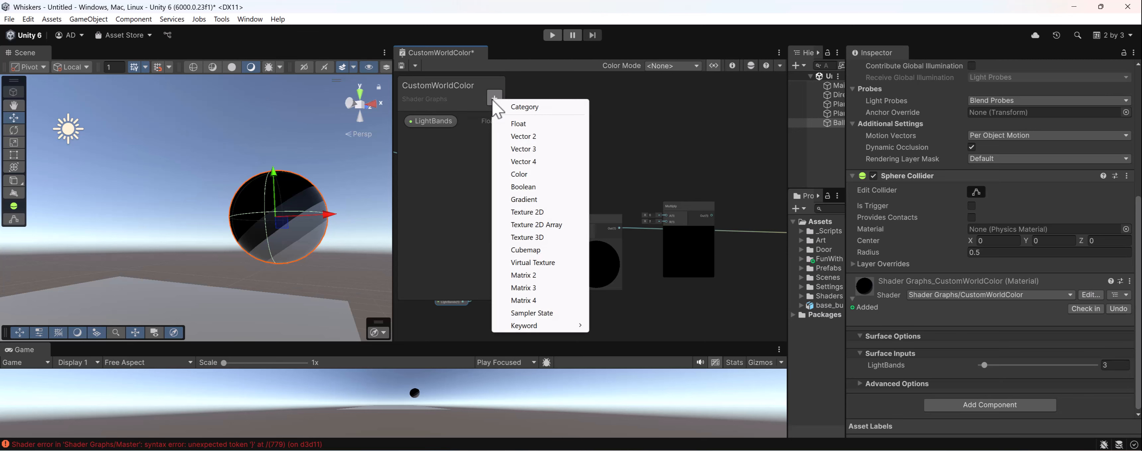
click(530, 174)
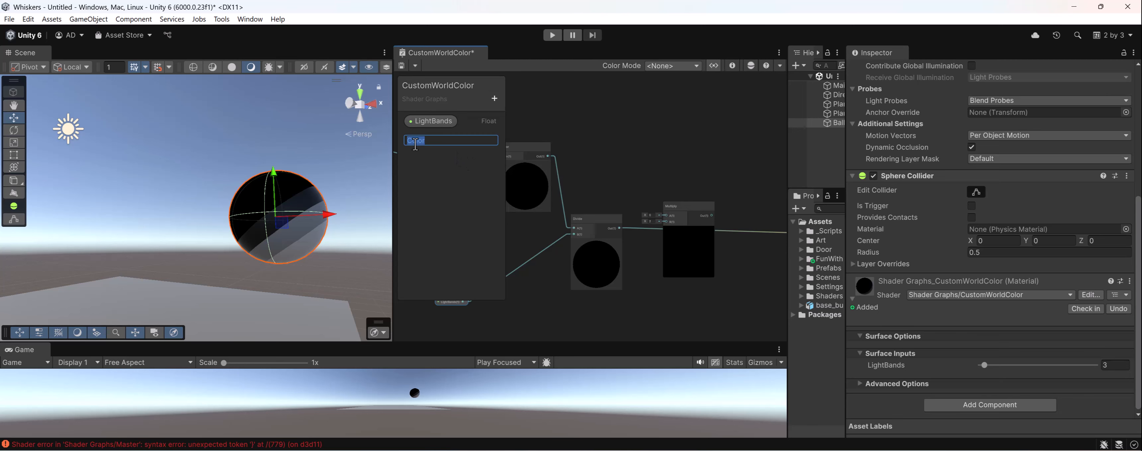
text(BaseColor)
key(Return)
- Place a BaseColor node, feed it and the Divide output into the second Multiply node, connect that to the fragment Base Color, and save
drag(435, 142, 628, 174)
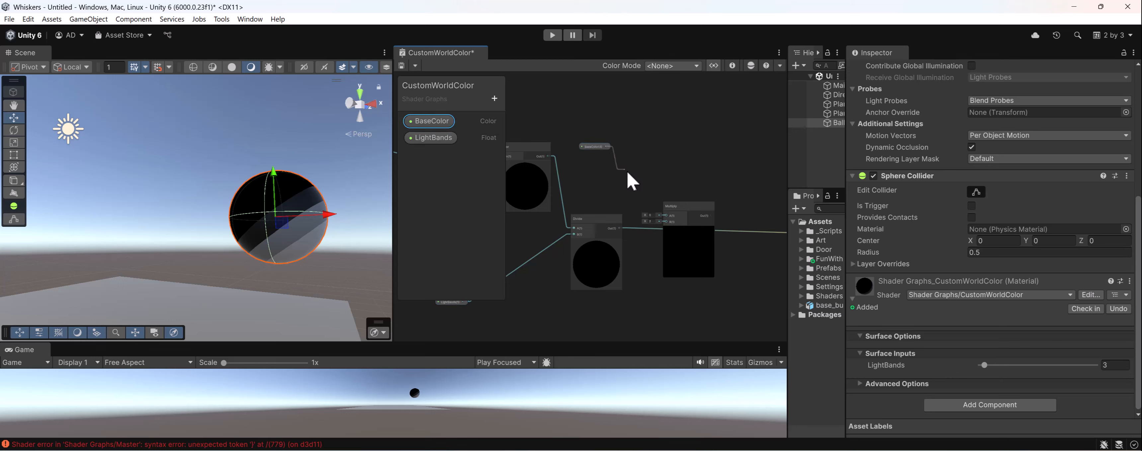
drag(662, 213, 717, 202)
scroll(692, 215, up, 2)
middle_drag(692, 216, 636, 223)
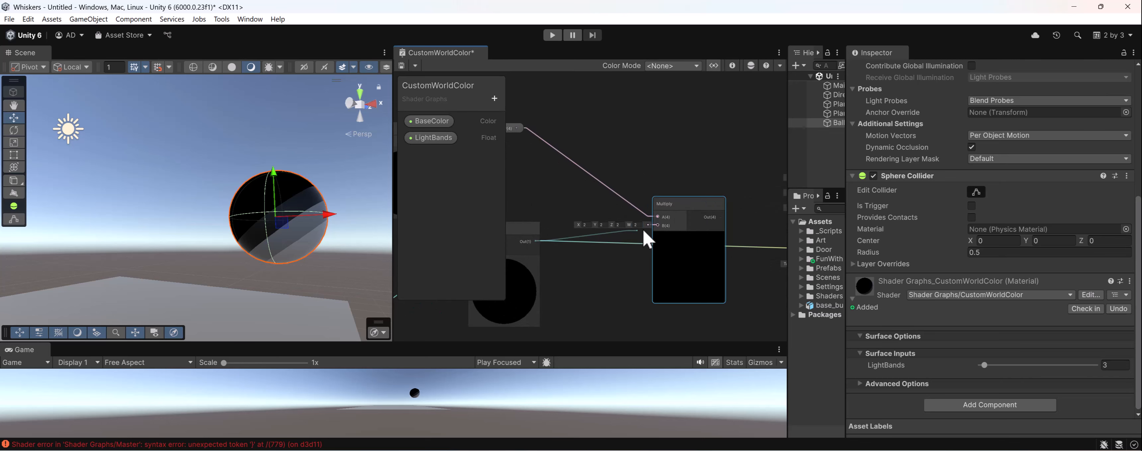
drag(643, 230, 658, 226)
middle_drag(658, 227, 582, 235)
drag(645, 225, 697, 259)
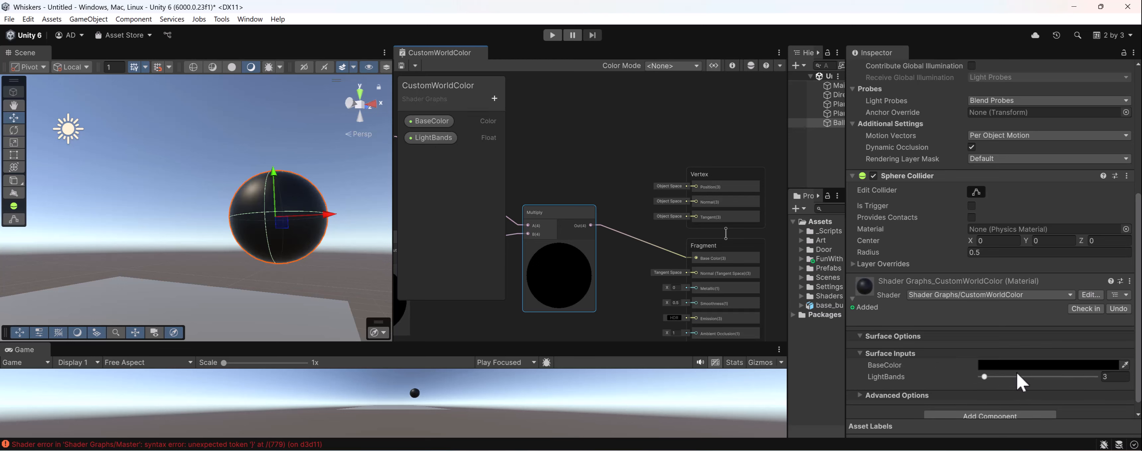
- Try a higher LightBands value on the Ball's material and set its BaseColor to red FF0000
drag(1016, 376, 1010, 377)
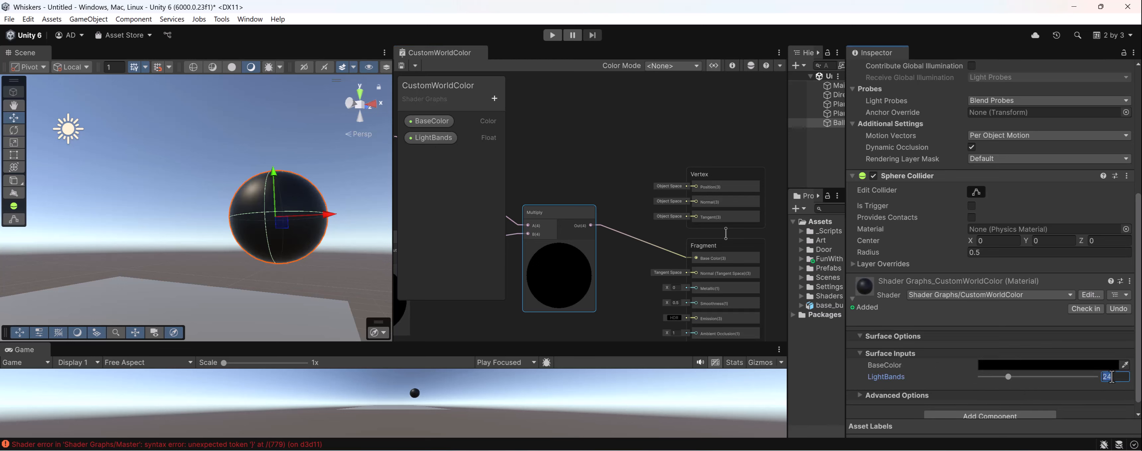
click(1040, 368)
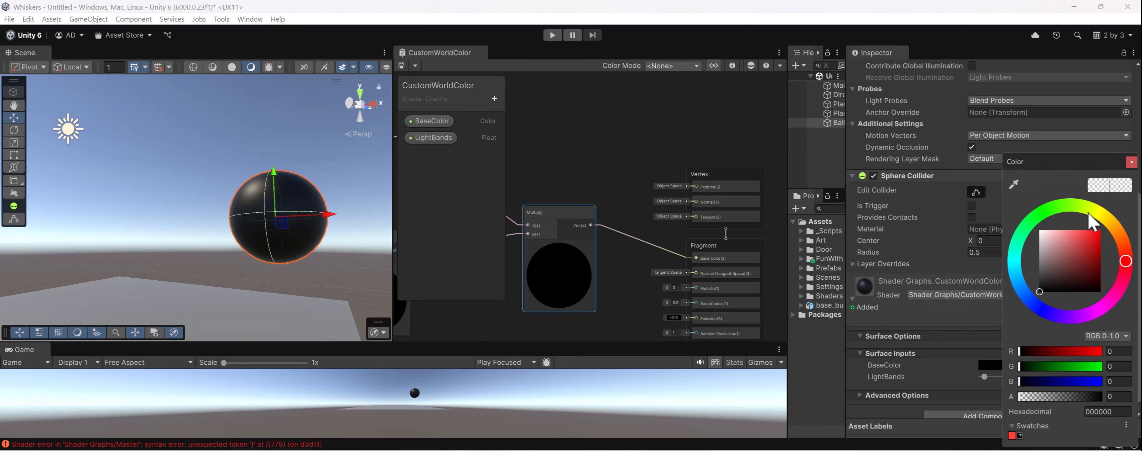
drag(1075, 262, 1110, 223)
alt+drag(270, 271, 252, 199)
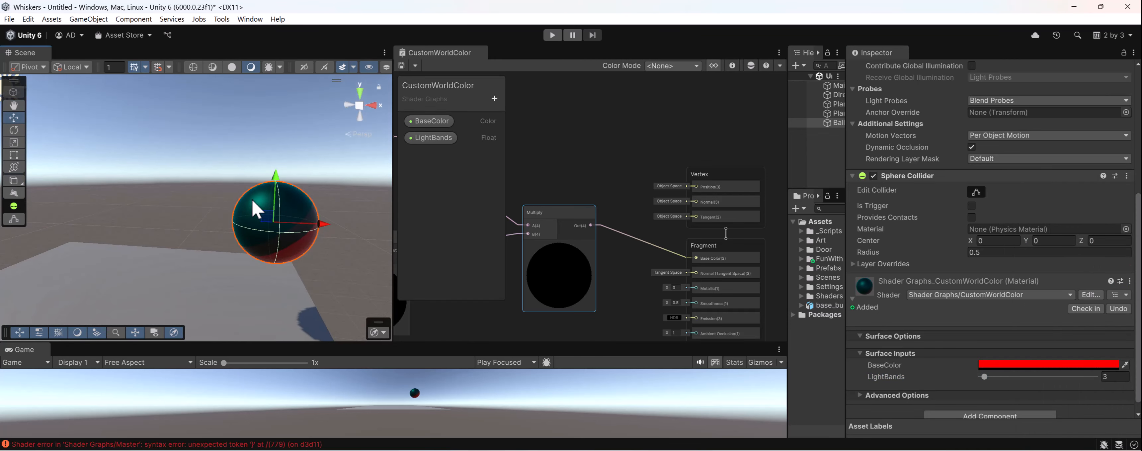
alt+drag(286, 227, 253, 182)
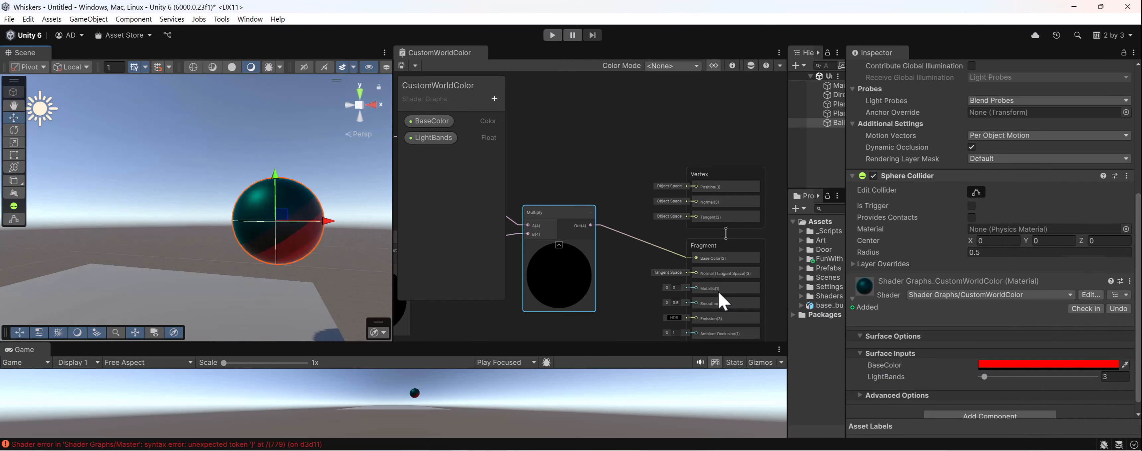
click(1000, 367)
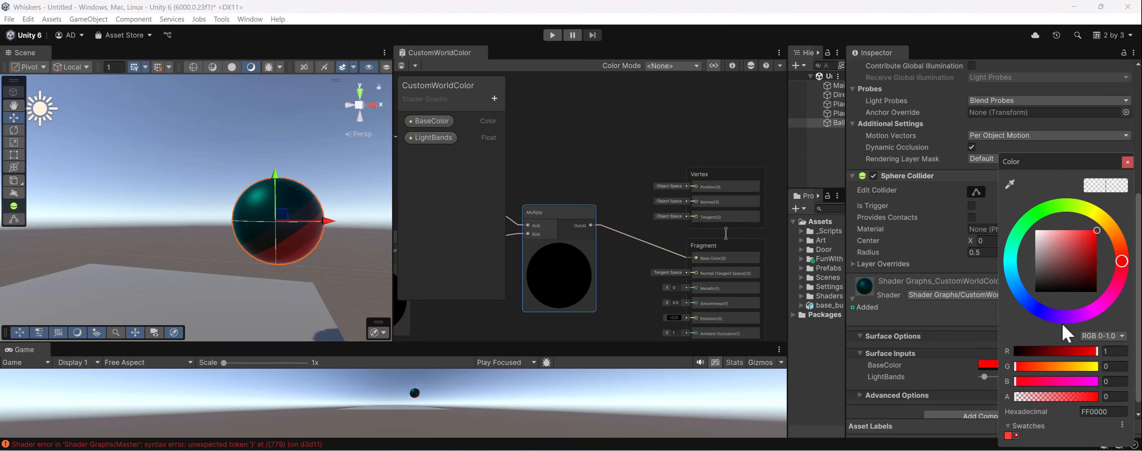
- Show the Graph Inspector in a maximized shader graph window with the BaseColor property's node settings
click(427, 122)
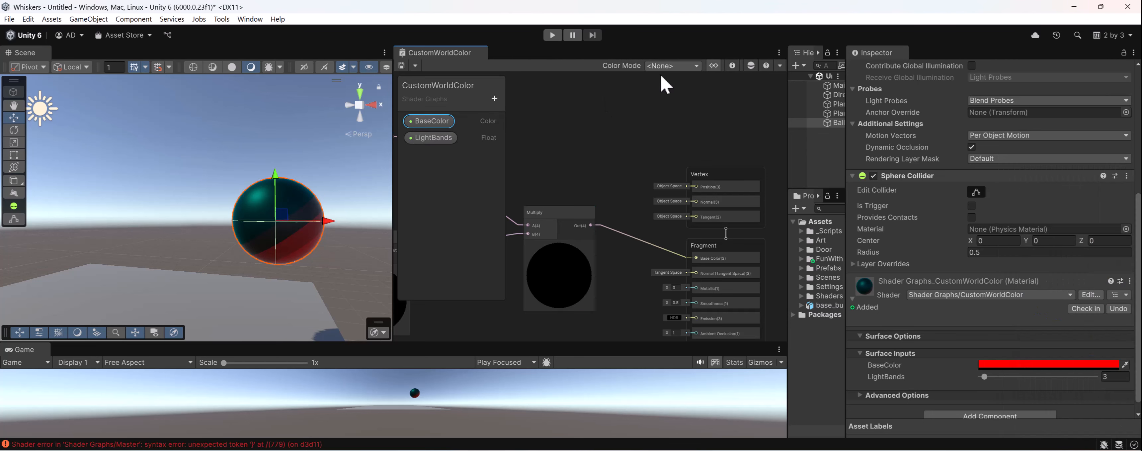
click(736, 65)
click(736, 65)
click(736, 64)
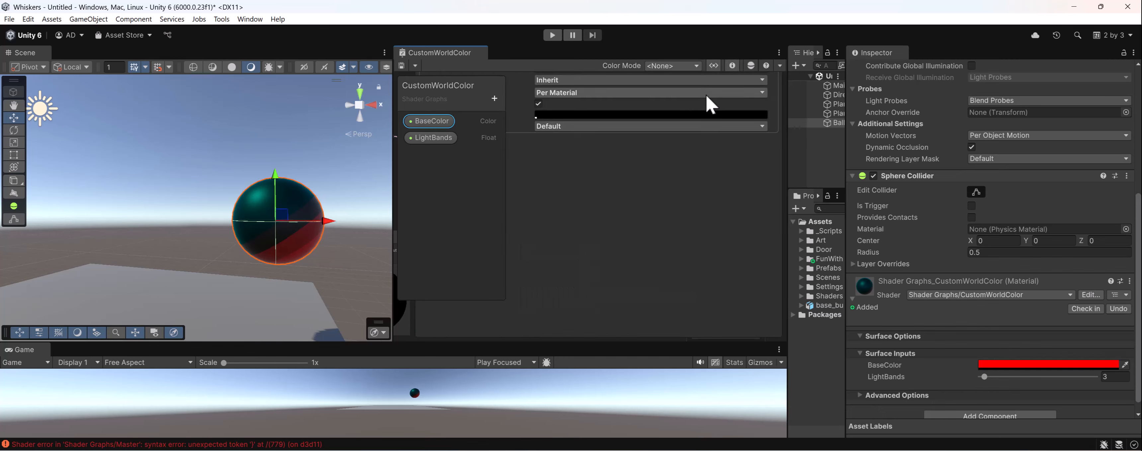
double_click(448, 57)
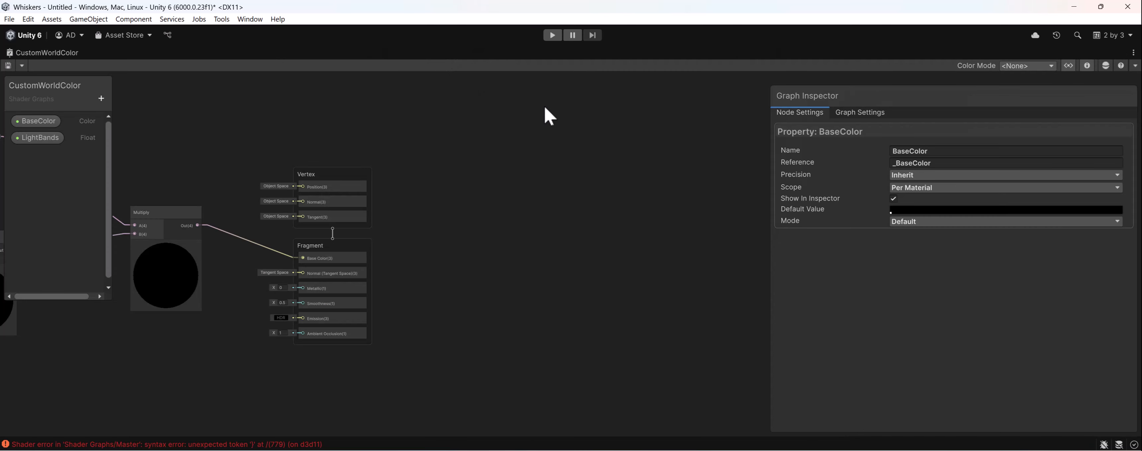
click(849, 116)
click(40, 121)
click(920, 211)
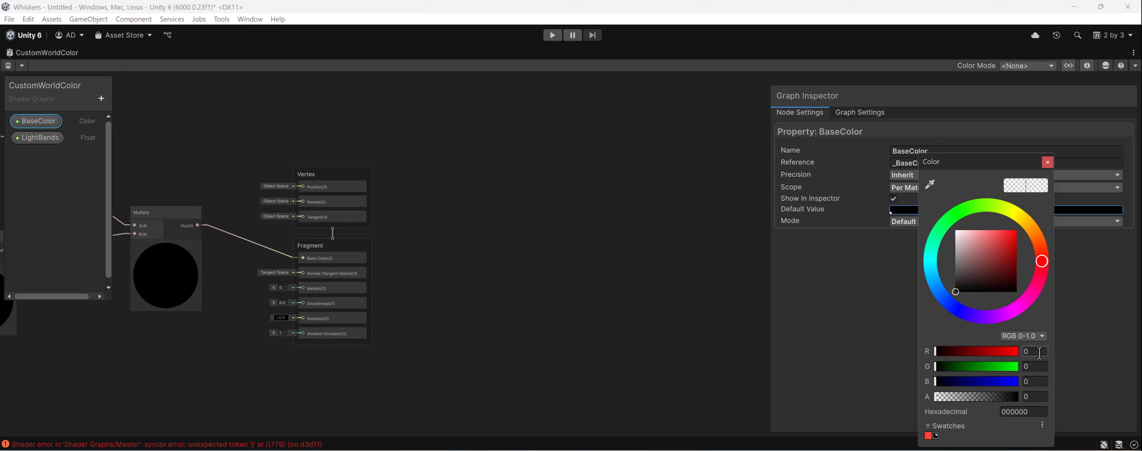
click(826, 298)
click(920, 166)
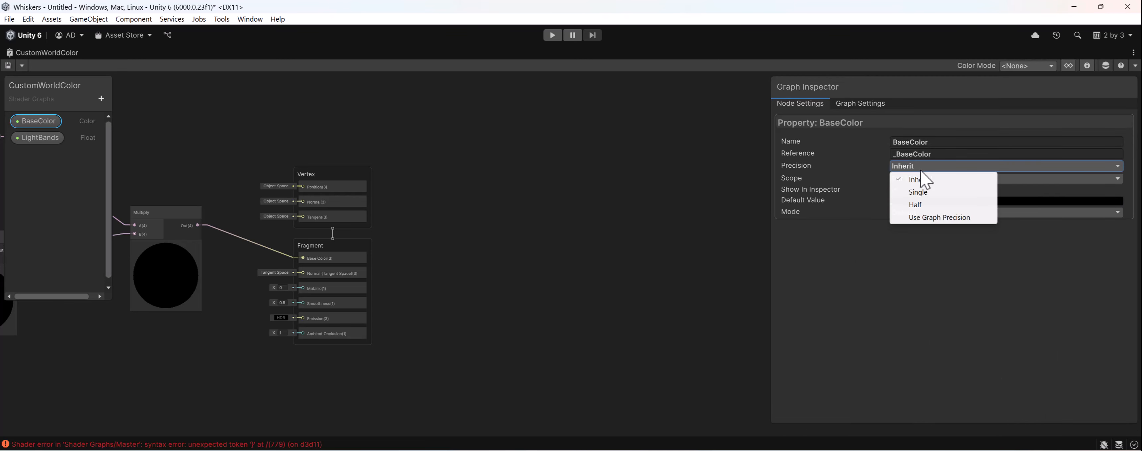
click(851, 259)
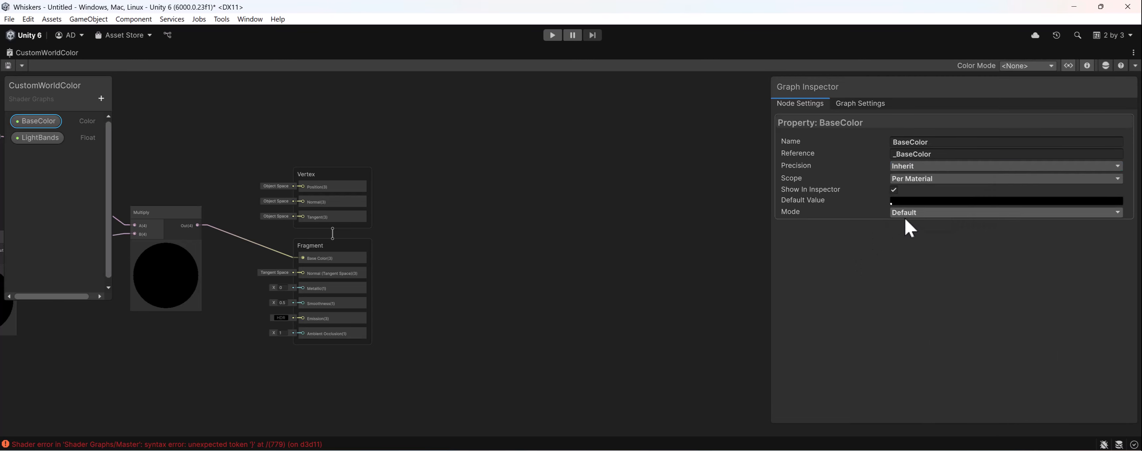
click(923, 178)
click(924, 206)
- Set the BaseColor property's mode to HDR
click(933, 213)
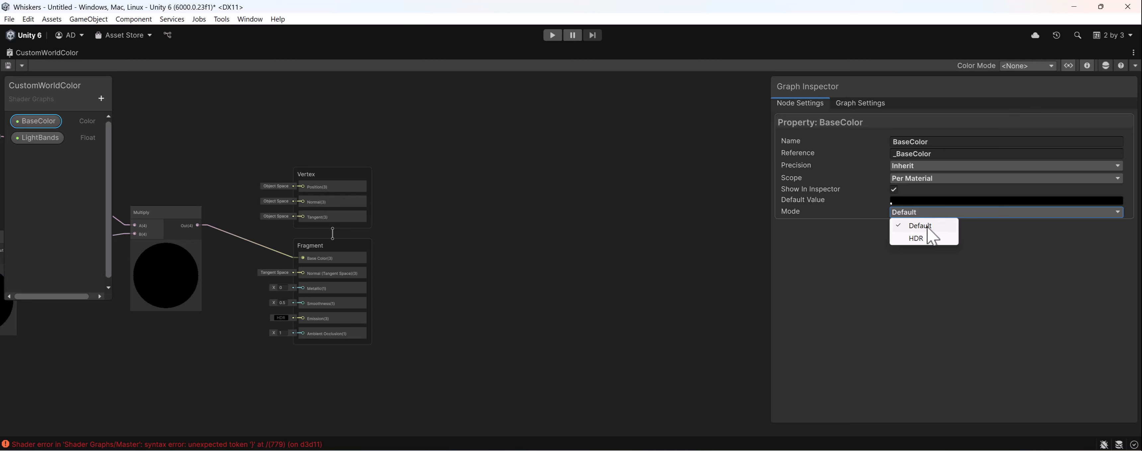
click(916, 245)
click(918, 213)
click(917, 238)
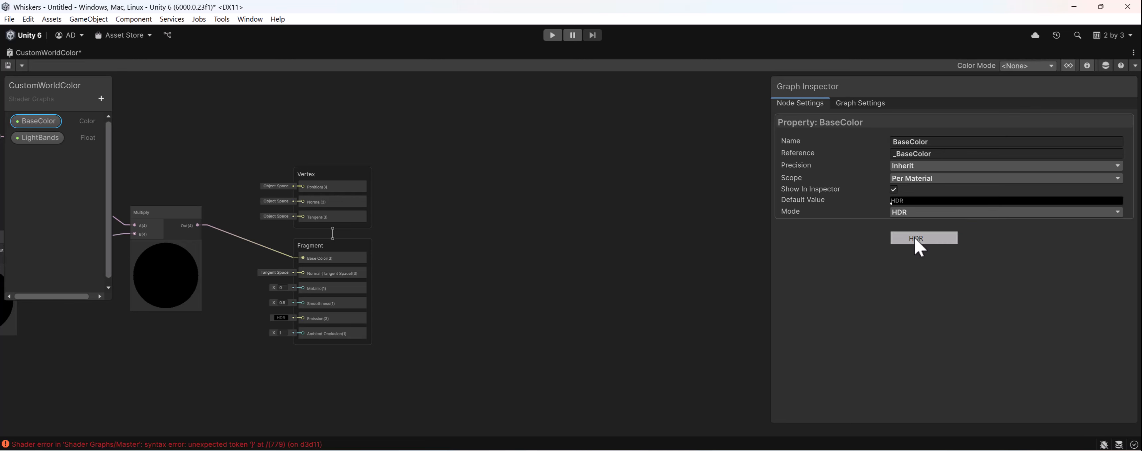
- Set the BaseColor property's default value to white, save the graph and restore the docked window layout
click(910, 202)
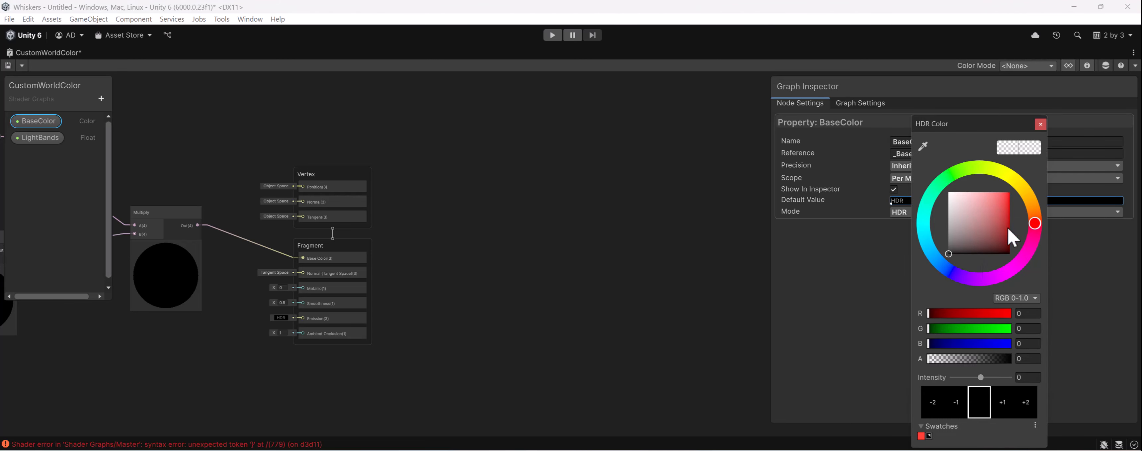
drag(963, 199, 933, 183)
click(879, 277)
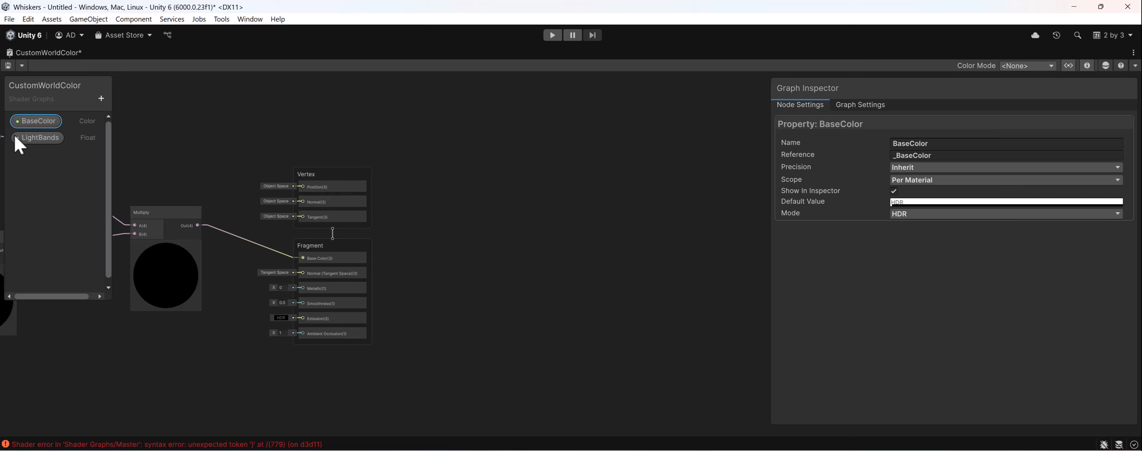
double_click(24, 53)
- Raise the intensity of the Ball material's red HDR BaseColor by one step (+1)
scroll(1028, 340, down, 5)
scroll(1027, 340, down, 3)
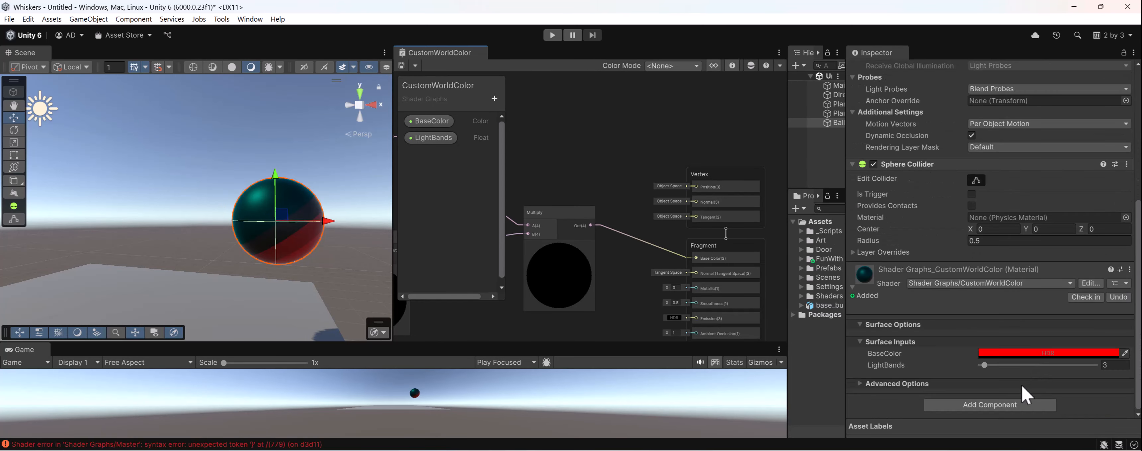
click(1023, 353)
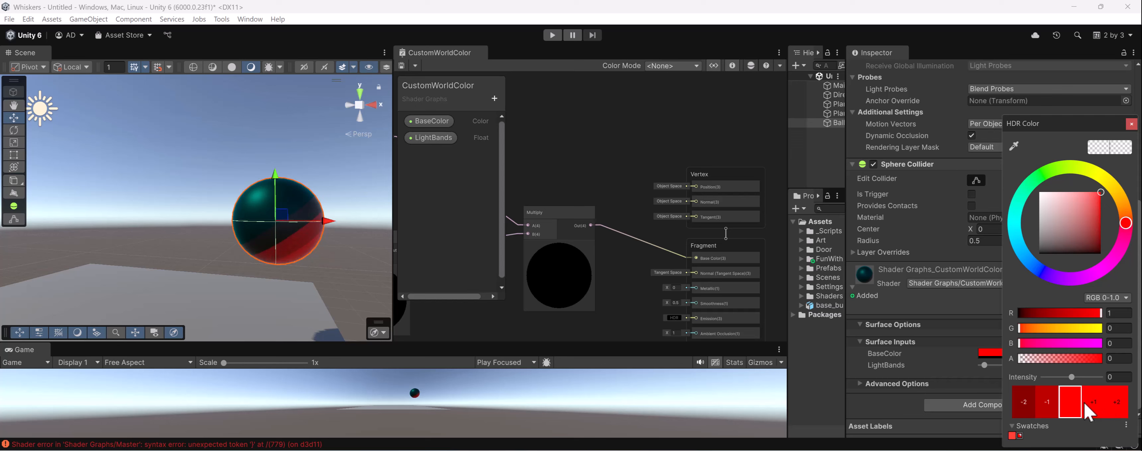
click(1091, 402)
alt+drag(309, 277, 304, 251)
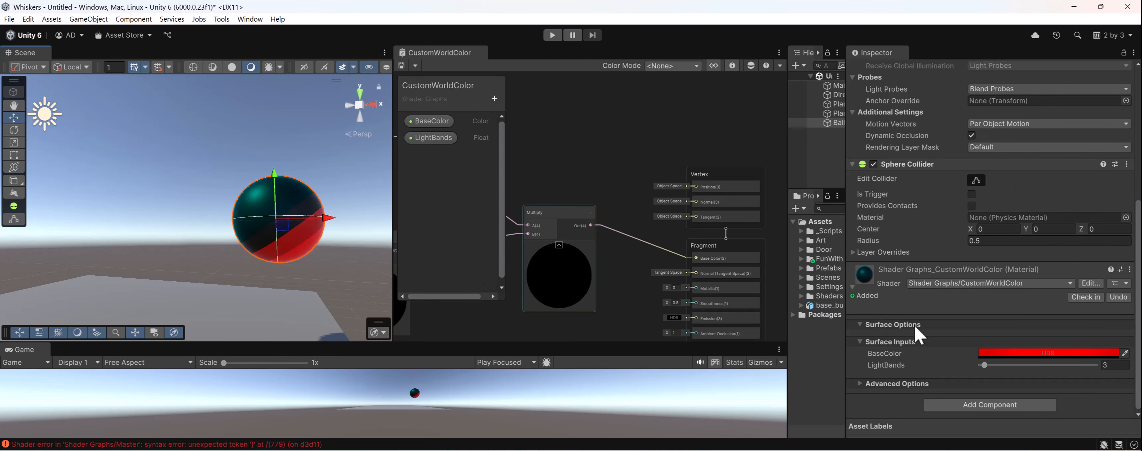
- Reposition the BaseColor and second Multiply nodes to leave a gap after the Divide node
middle_drag(573, 224, 737, 194)
scroll(611, 197, down, 1)
mouse_move(611, 196)
middle_down()
mouse_move(683, 209)
mouse_move(608, 210)
middle_up()
drag(555, 151, 697, 221)
drag(682, 211, 704, 221)
middle_drag(618, 237, 632, 240)
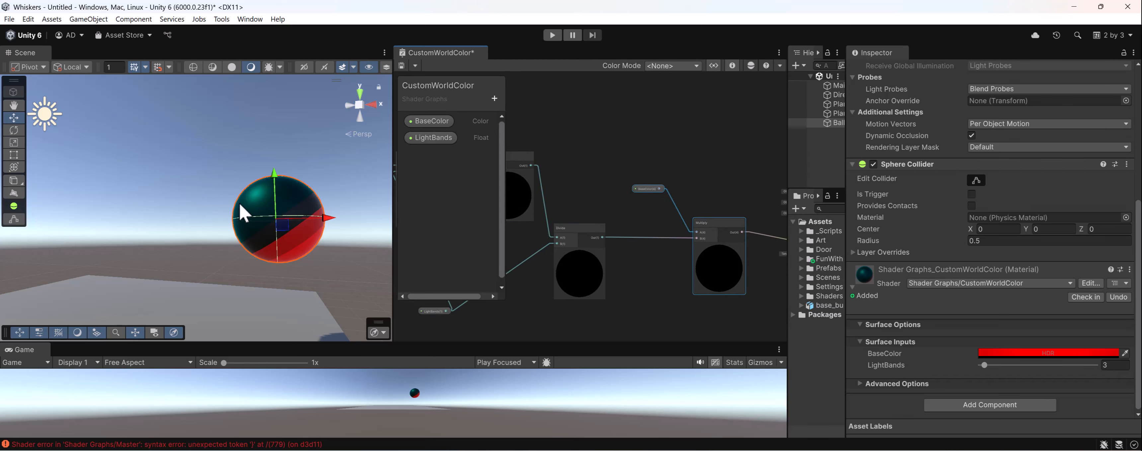
- Add a Negate node and connect the Divide output to its input
click(619, 238)
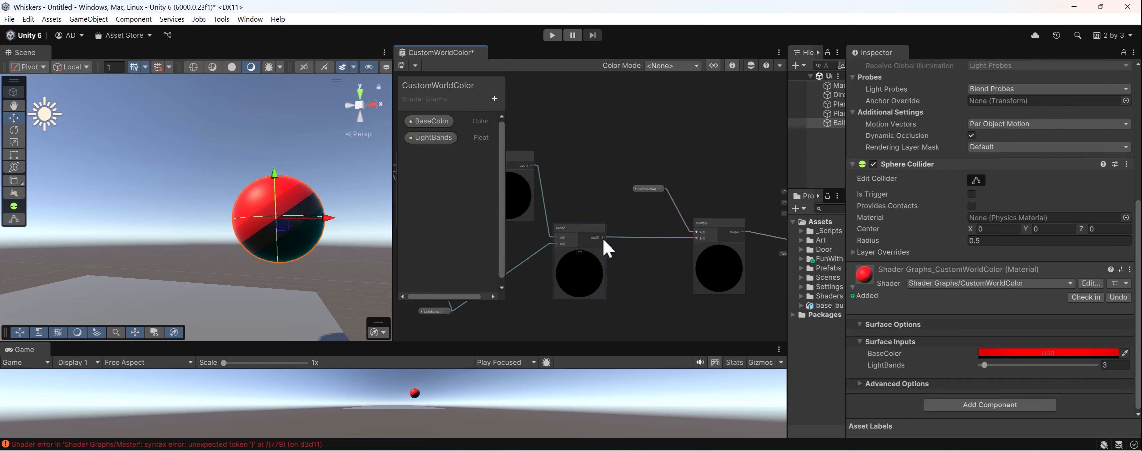
key(space)
text(negat)
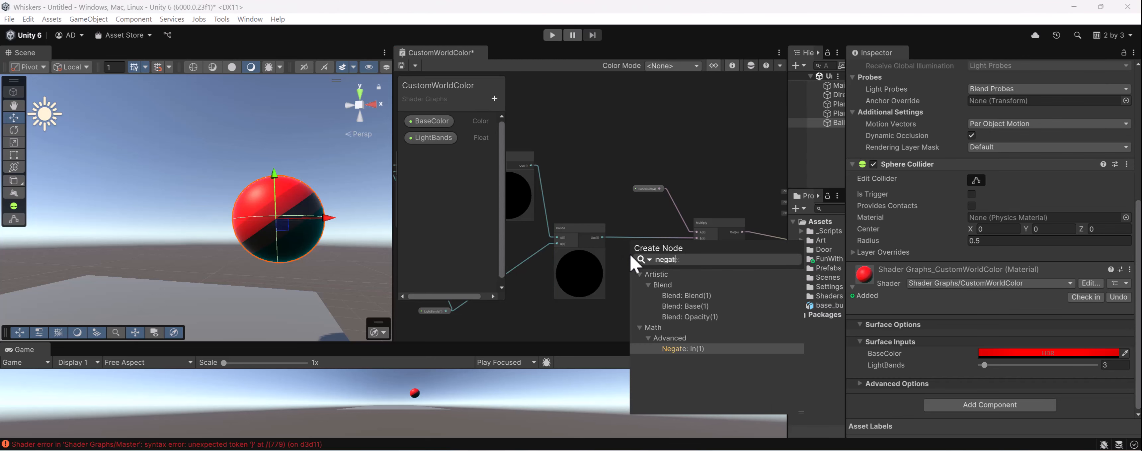
text(e)
key(Return)
middle_drag(602, 237, 687, 223)
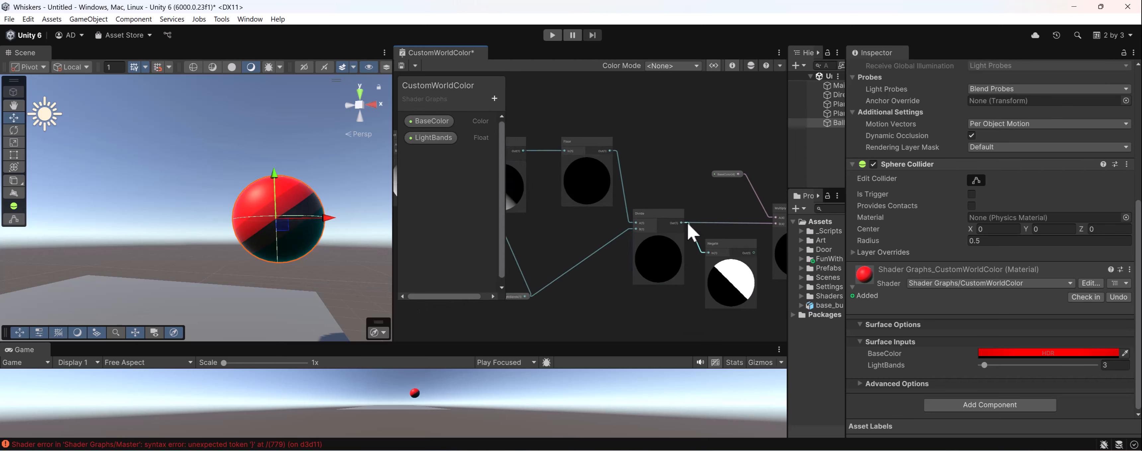
- Connect the Negate output to the second Multiply node's B input, align Negate between Divide and Multiply, and save the graph
scroll(674, 222, down, 3)
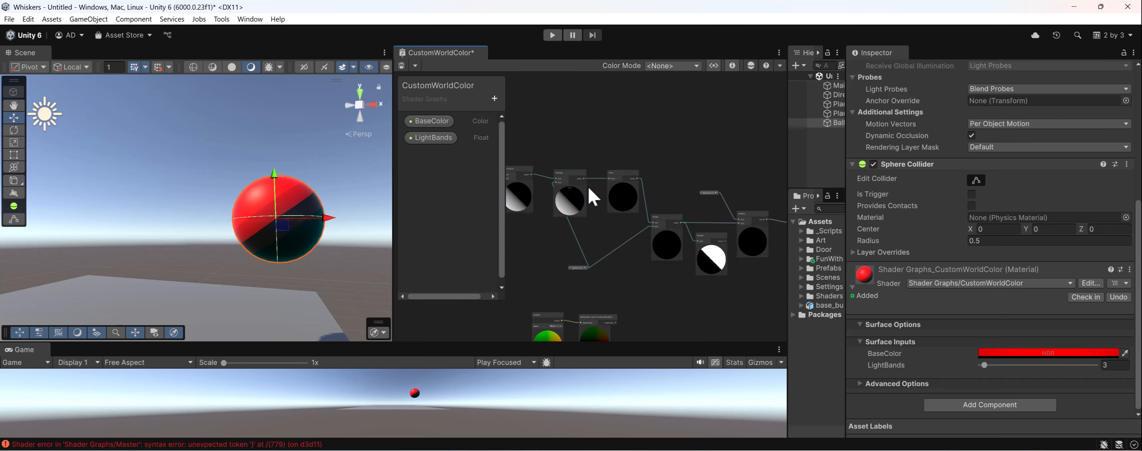
middle_drag(588, 187, 734, 213)
scroll(643, 217, up, 4)
middle_drag(742, 246, 648, 244)
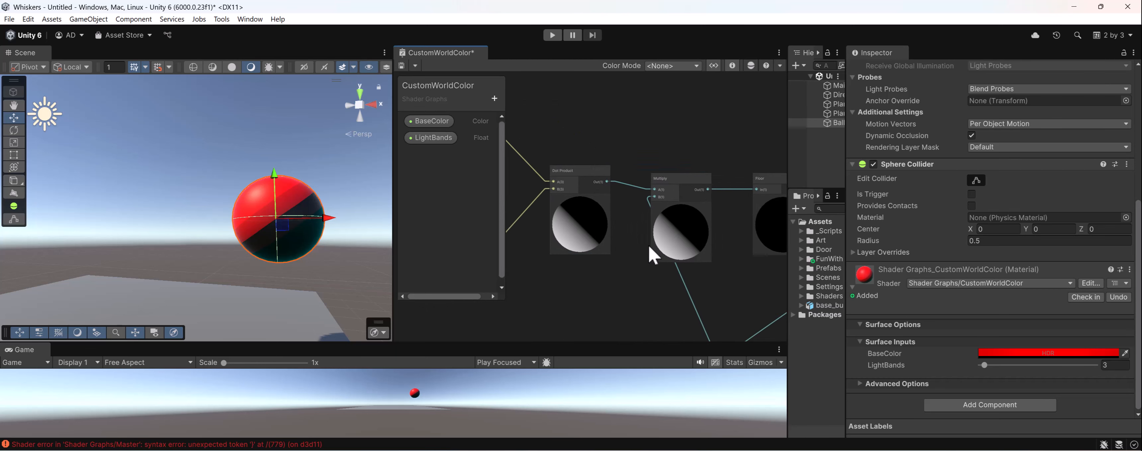
middle_drag(767, 233, 599, 225)
middle_drag(673, 243, 613, 207)
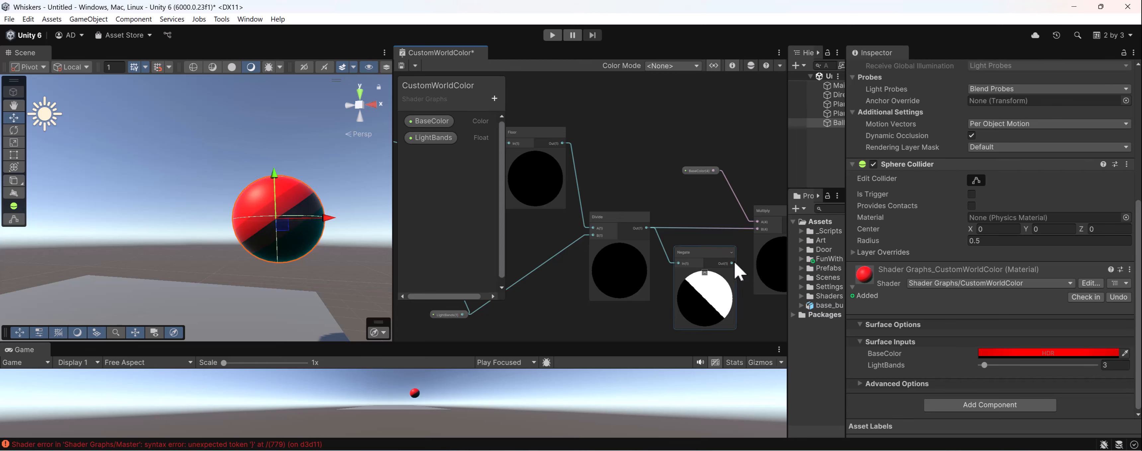
middle_drag(738, 270, 705, 247)
drag(655, 252, 649, 217)
click(402, 65)
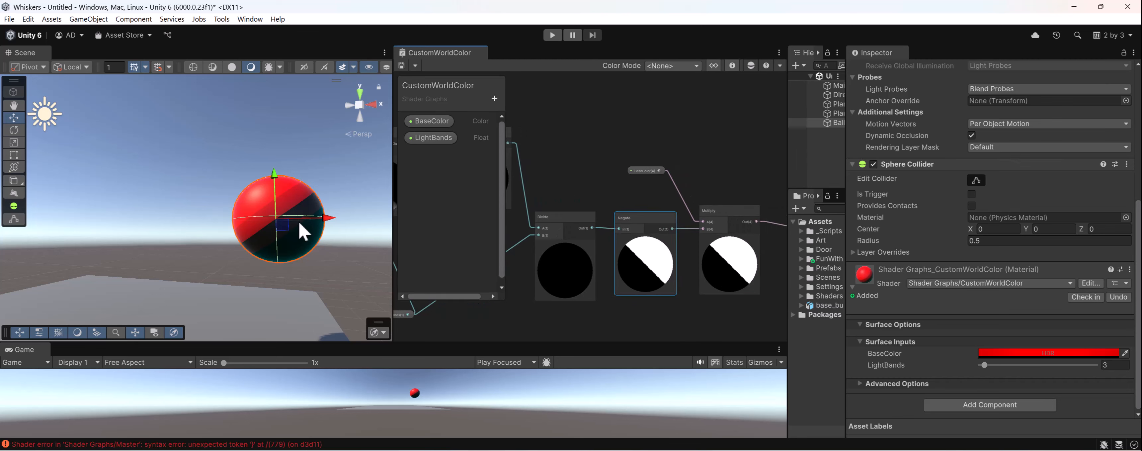
- Rotate the directional light above the Ball to about X 74, Y 182, Z 207
scroll(279, 227, down, 2)
alt+drag(310, 214, 145, 140)
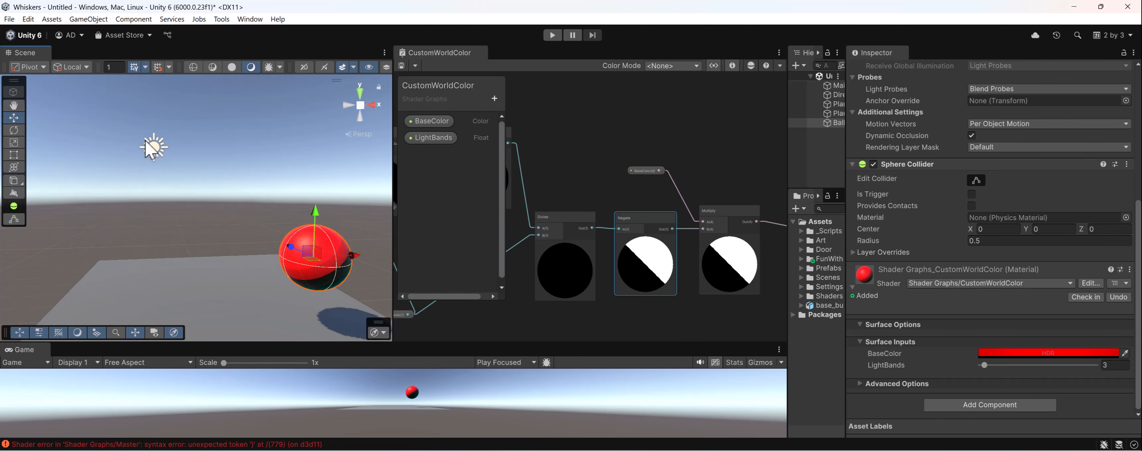
click(146, 142)
key(e)
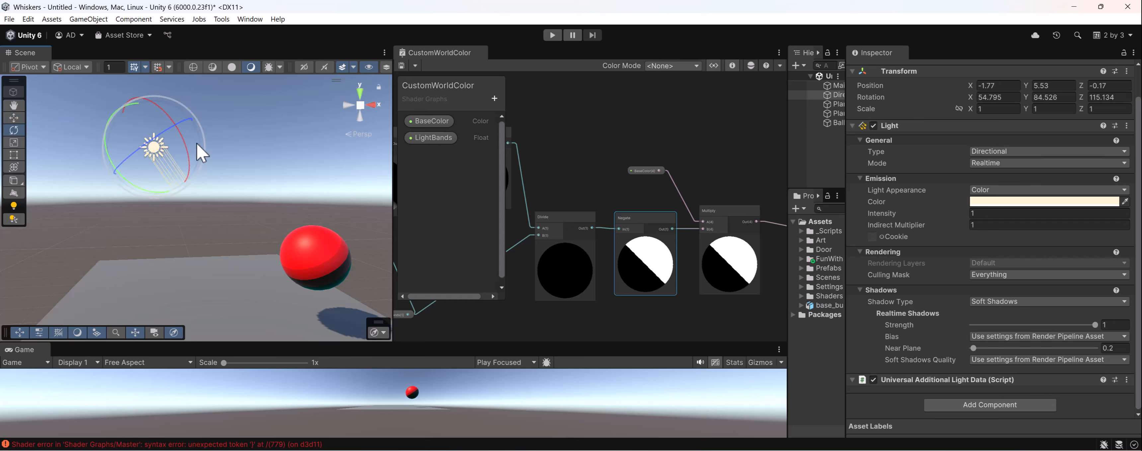
mouse_move(150, 195)
mouse_down()
mouse_move(81, 173)
mouse_move(174, 217)
mouse_move(116, 213)
mouse_move(89, 199)
mouse_move(510, 230)
mouse_up()
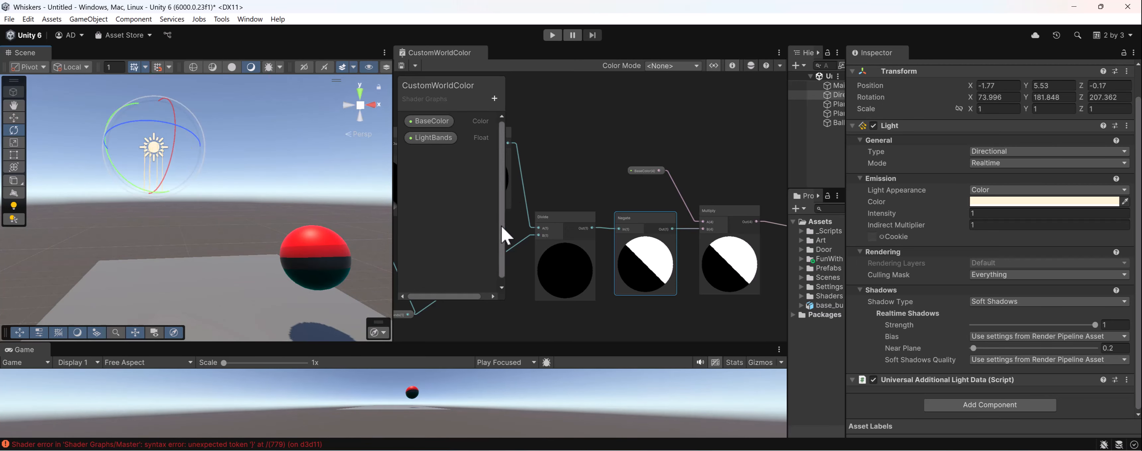
- Select the Ball and set its CustomWorldColor material's LightBands to 4
scroll(510, 230, down, 4)
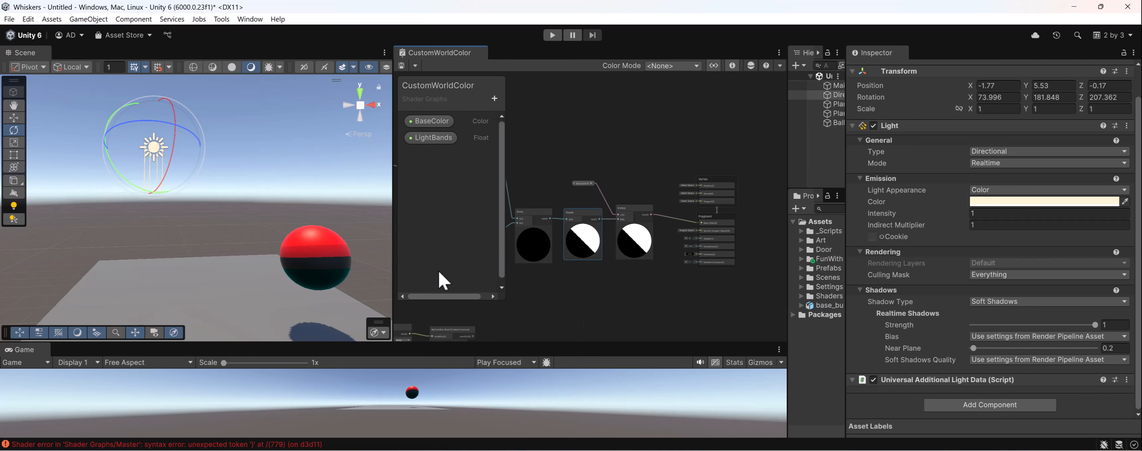
click(344, 262)
scroll(1064, 364, down, 2)
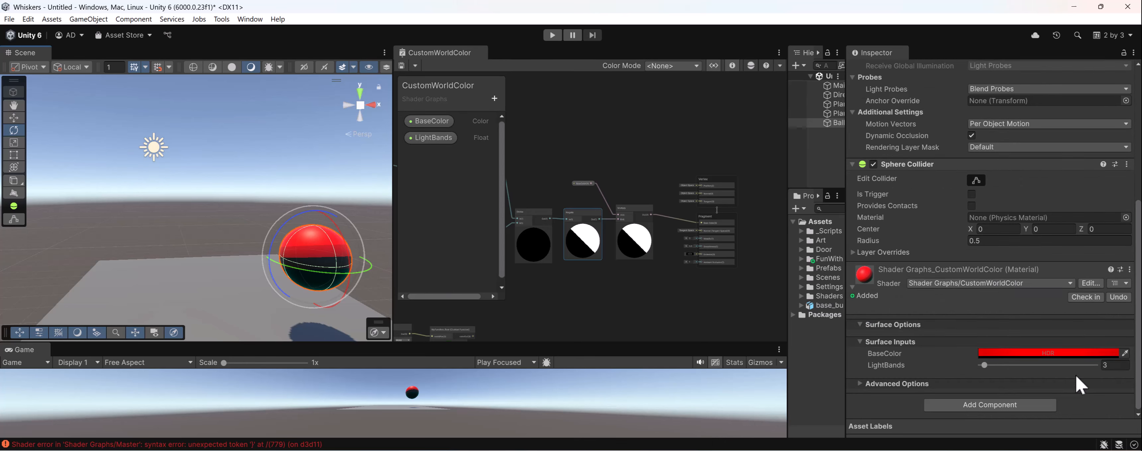
click(1114, 365)
text(4)
- Lower the Ball material's BaseColor HDR exposure by two stops, to red 1 and intensity 0
click(1056, 353)
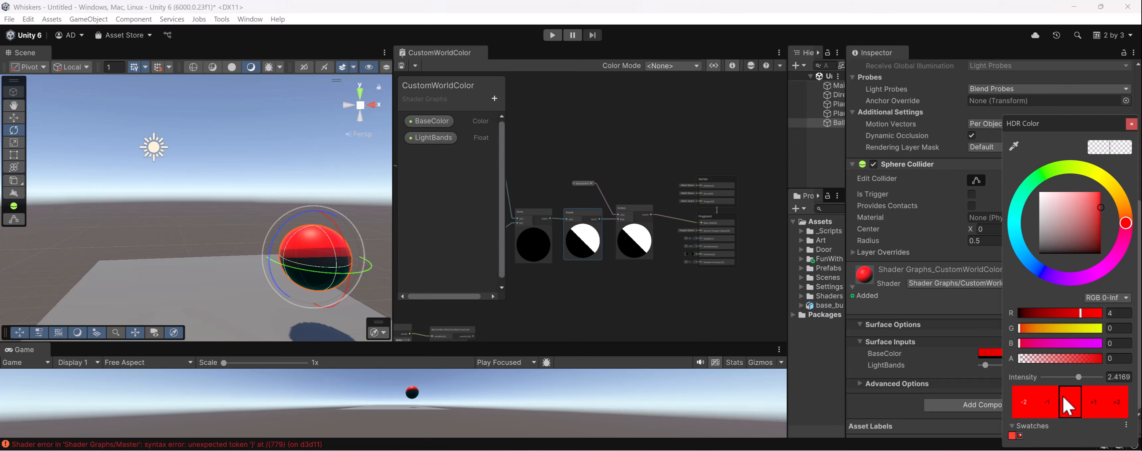
click(1046, 406)
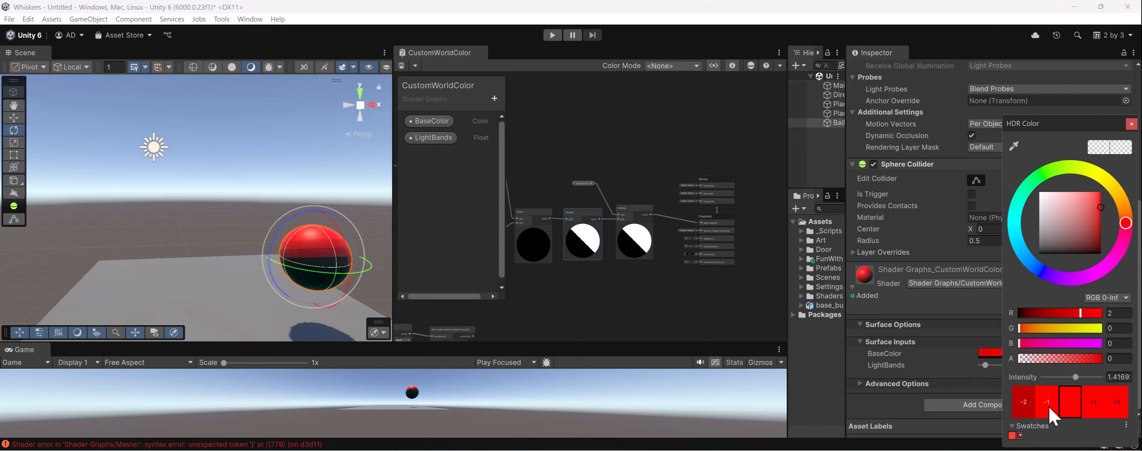
click(1049, 407)
alt+drag(326, 276, 300, 271)
scroll(300, 260, up, 3)
middle_drag(315, 279, 251, 245)
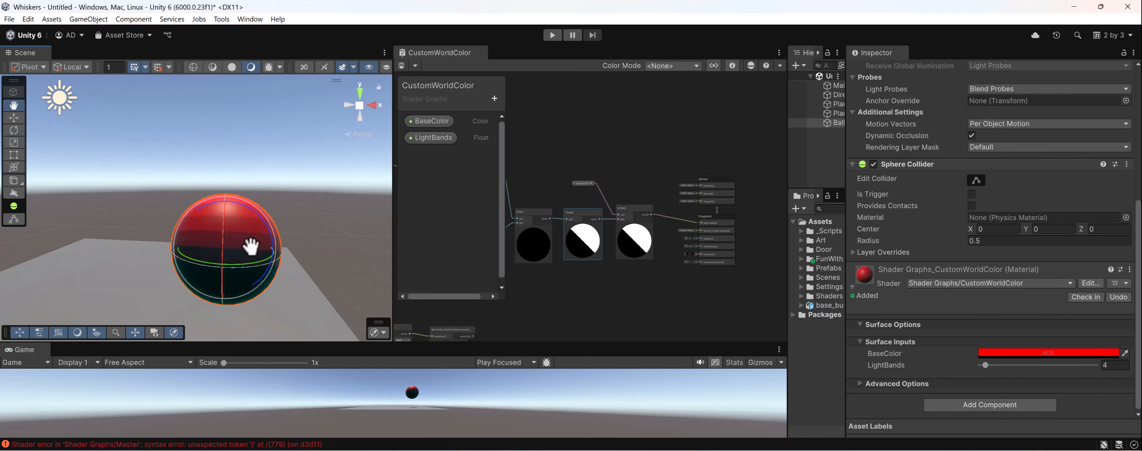
- Try the BaseColor at HDR intensity -1 and return it to 0
click(1010, 353)
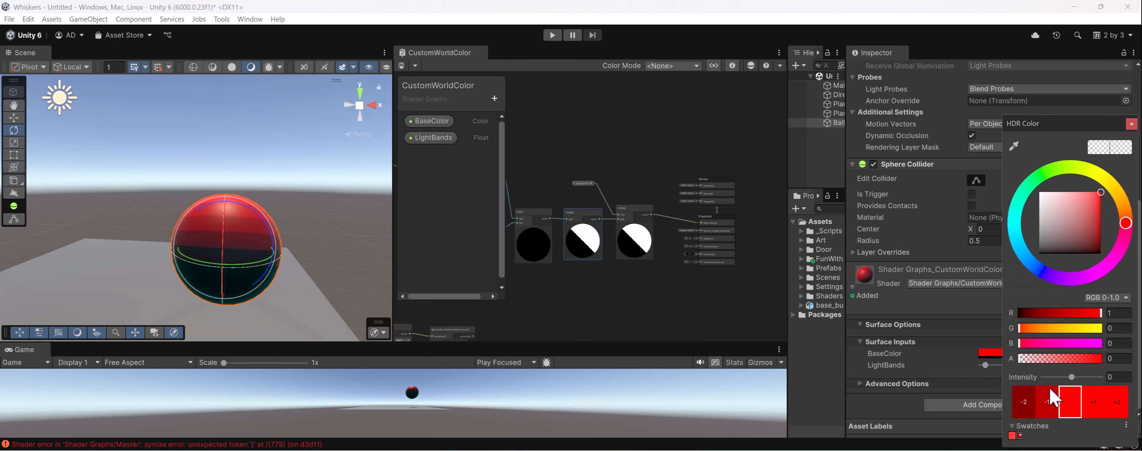
click(1043, 402)
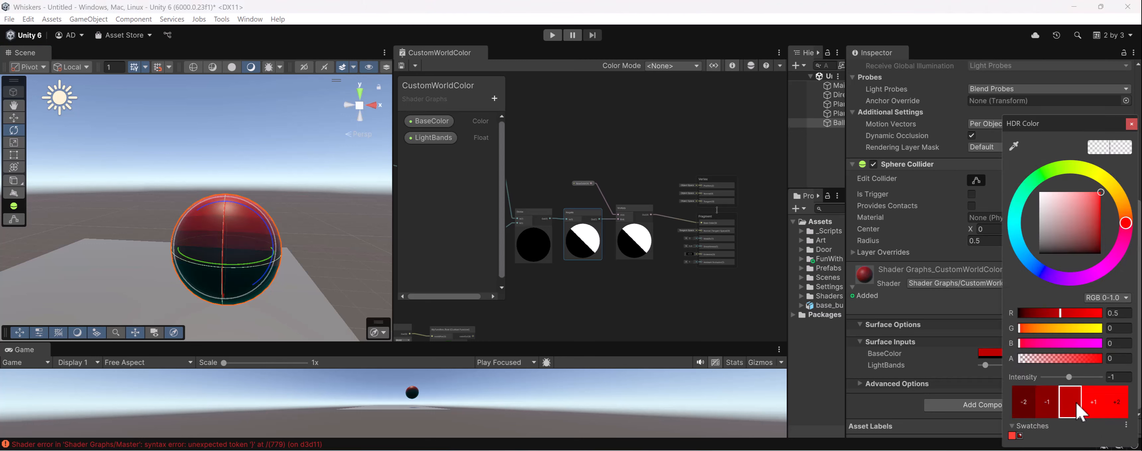
click(1091, 404)
- Examine the banded shading on the Ball from different angles alongside the final nodes of the graph
mouse_move(309, 202)
alt+mouse_down()
mouse_move(355, 248)
mouse_move(316, 216)
alt+mouse_up()
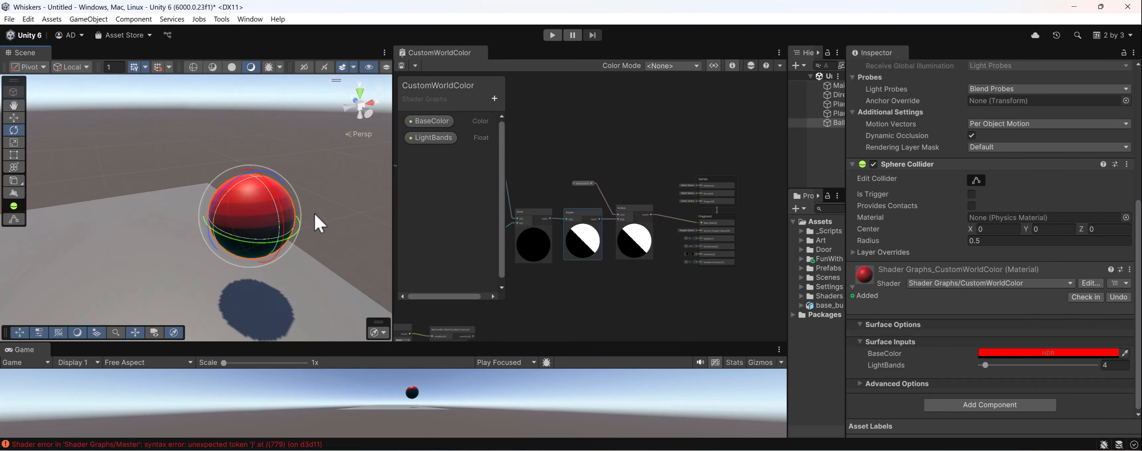
scroll(638, 196, down, 3)
middle_drag(618, 198, 567, 203)
scroll(640, 240, up, 5)
middle_drag(655, 217, 625, 249)
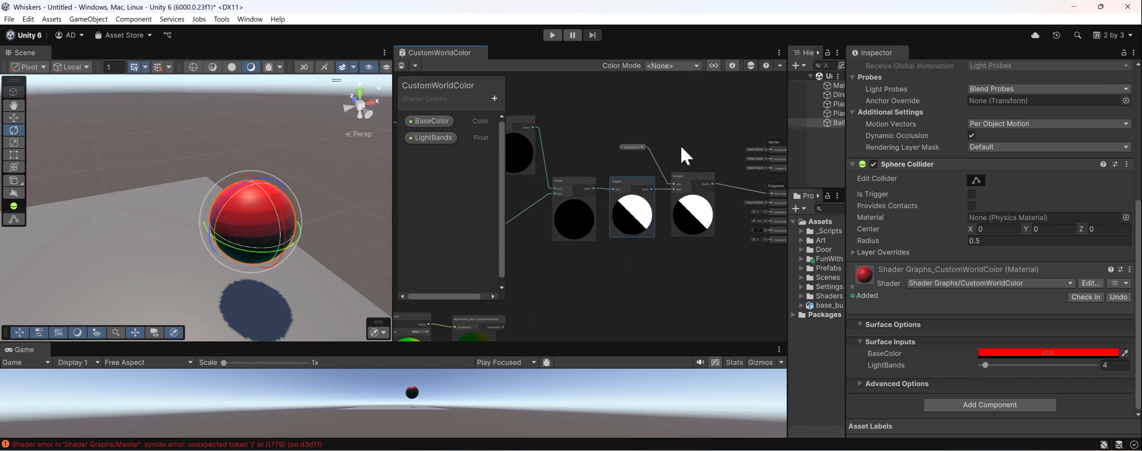
key(space)
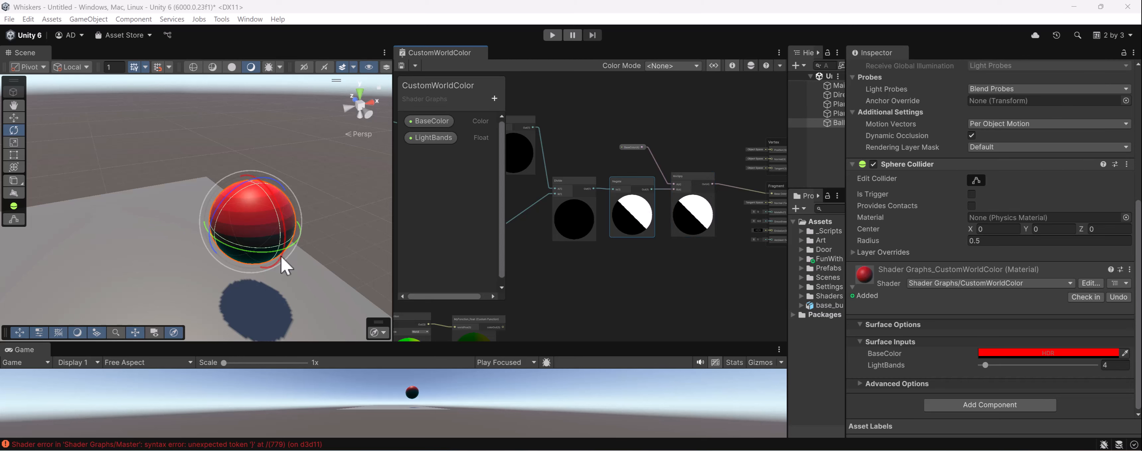
alt+drag(282, 265, 320, 204)
scroll(501, 205, down, 3)
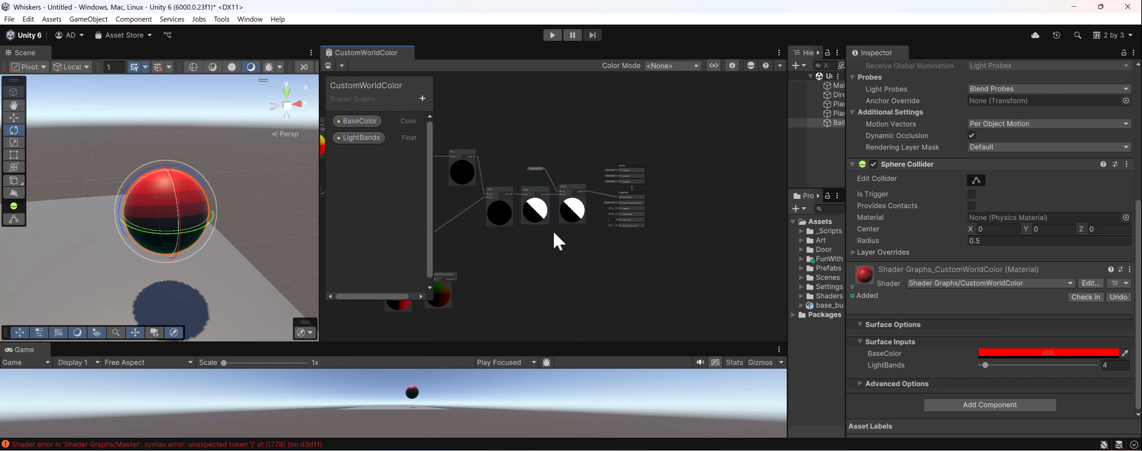
- Rotate the directional light to about X 87, Y 226, Z 250 and frame the Ball's shading up close
alt+drag(228, 234, 269, 221)
scroll(206, 203, down, 3)
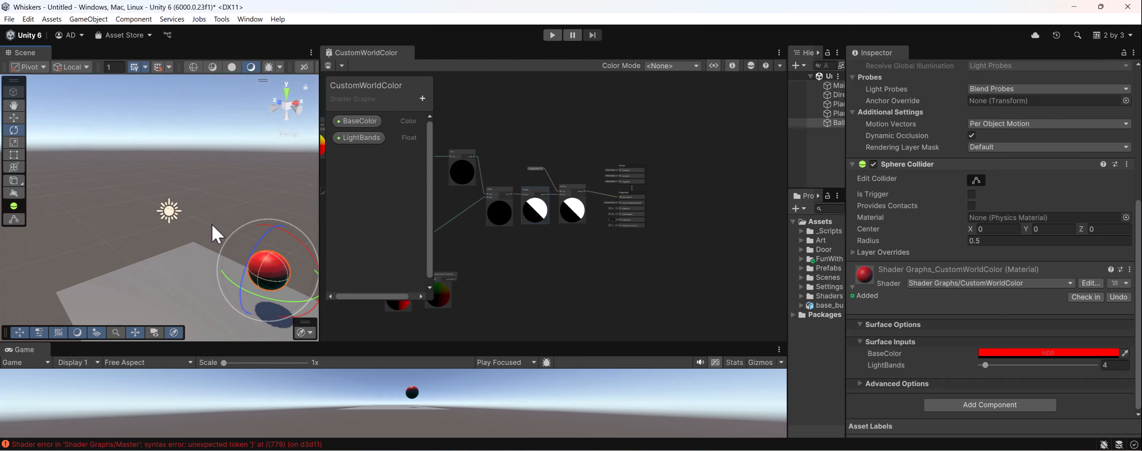
click(167, 212)
drag(205, 185, 217, 215)
alt+drag(275, 250, 222, 242)
middle_drag(222, 242, 188, 228)
drag(52, 213, 63, 225)
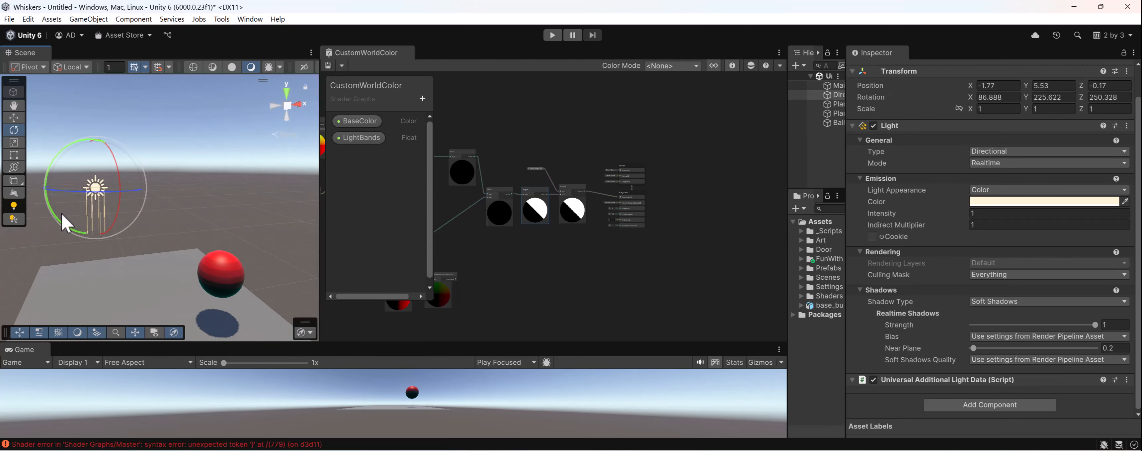
middle_drag(172, 268, 128, 239)
scroll(190, 266, up, 5)
alt+drag(191, 265, 168, 241)
- Select the whole connected lighting node chain and move it further away from the Vertex and Fragment blocks
middle_drag(550, 224, 687, 242)
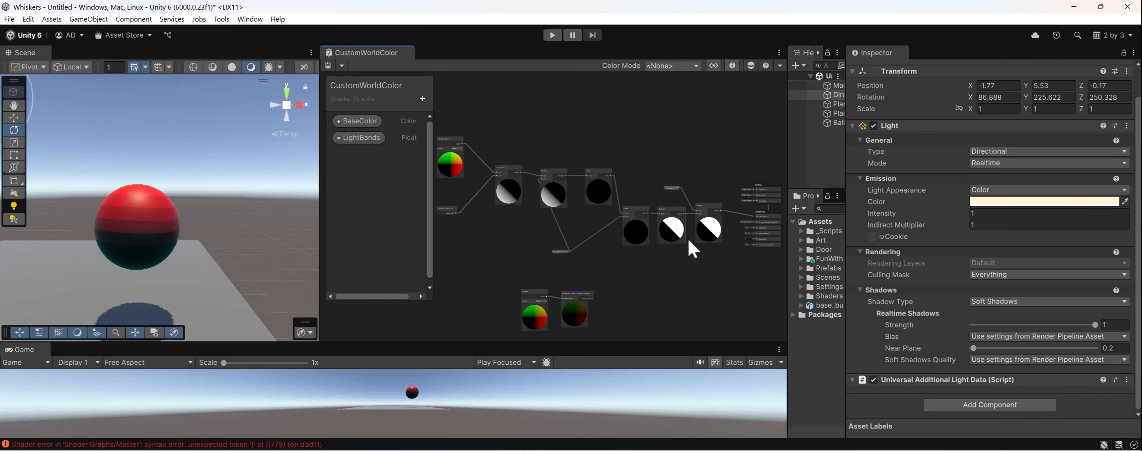
scroll(572, 167, down, 1)
middle_drag(525, 150, 559, 162)
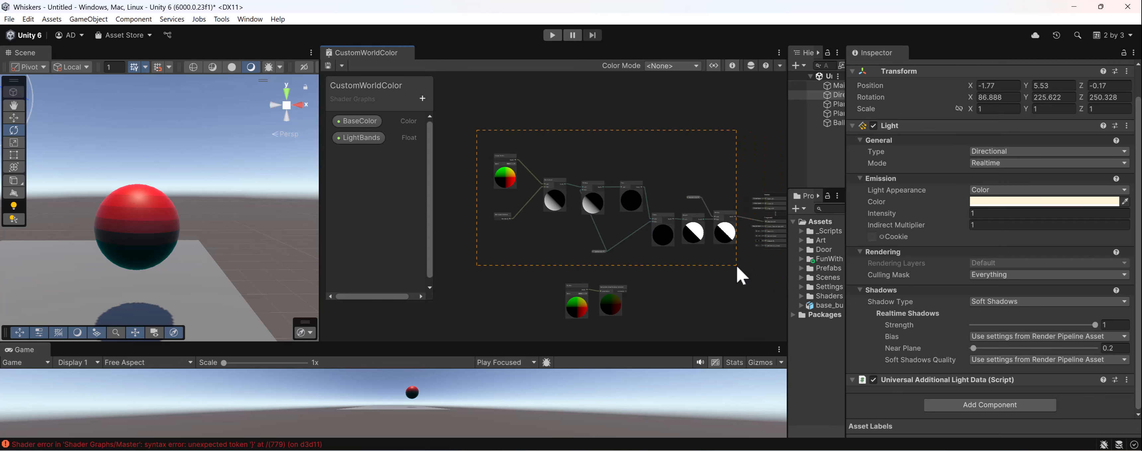
middle_drag(727, 219, 660, 215)
scroll(660, 215, up, 4)
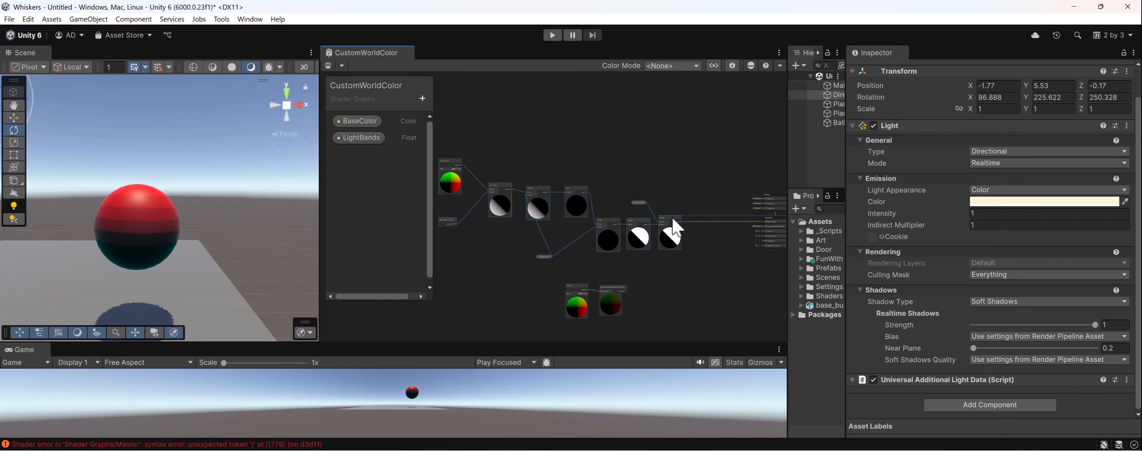
scroll(674, 231, up, 3)
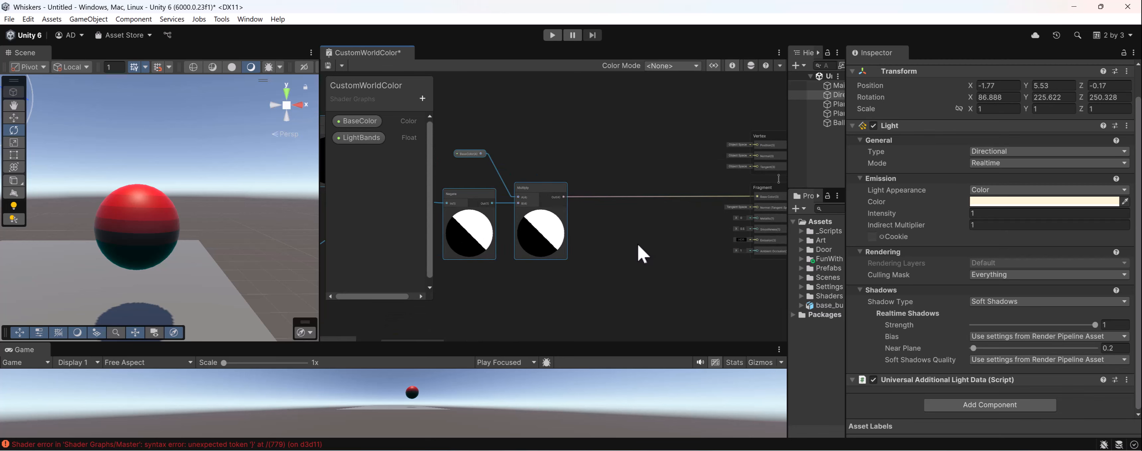
- Select the separate Position and MyFunction_float nodes and move them down, further below the lighting chain
middle_drag(610, 262, 750, 184)
scroll(701, 235, down, 4)
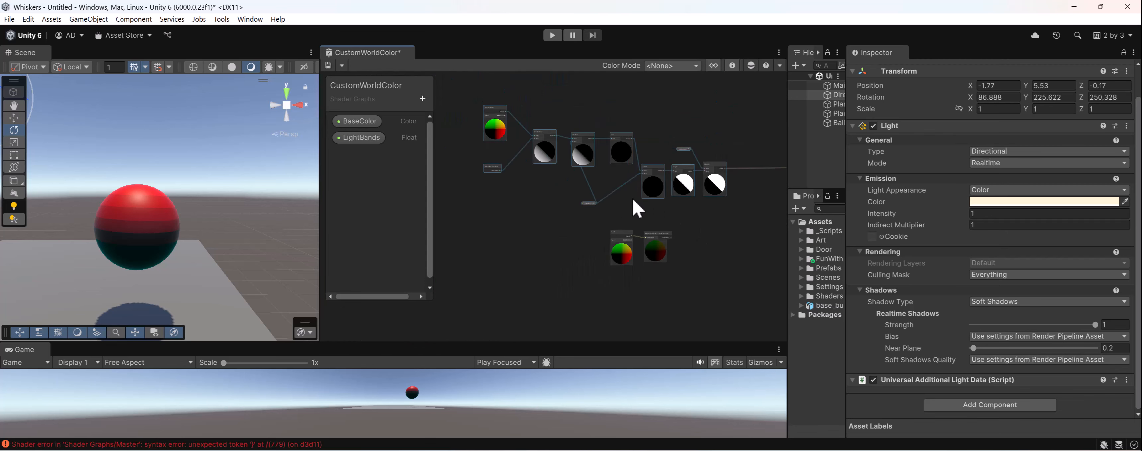
scroll(542, 228, up, 3)
click(566, 244)
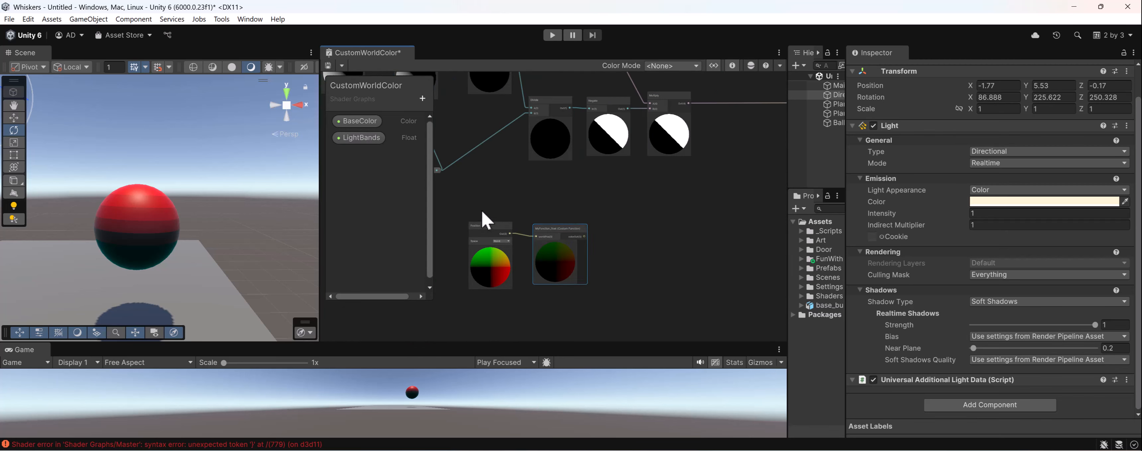
drag(481, 210, 543, 277)
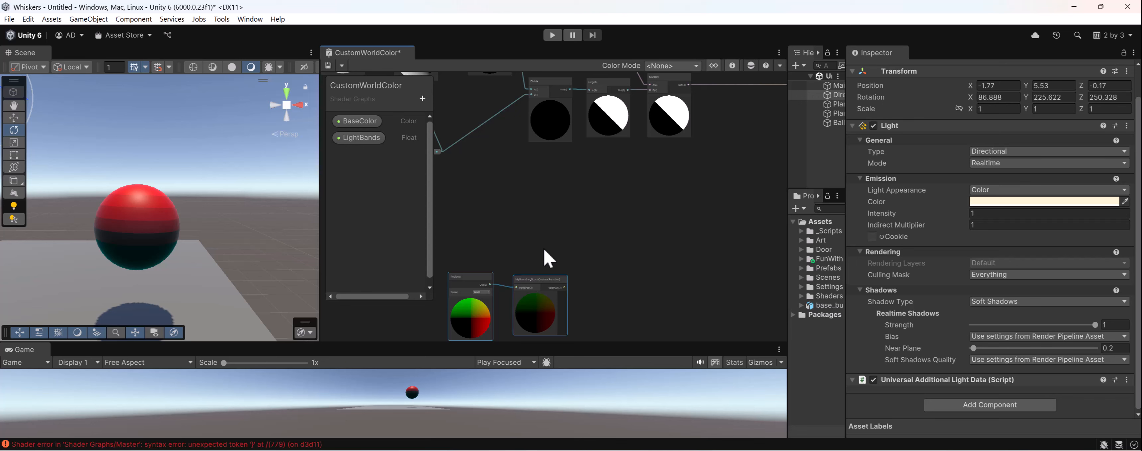
- Add a Custom Function node and place it in the empty space between the lighting chain and the Position nodes
click(559, 203)
key(space)
text(custom f)
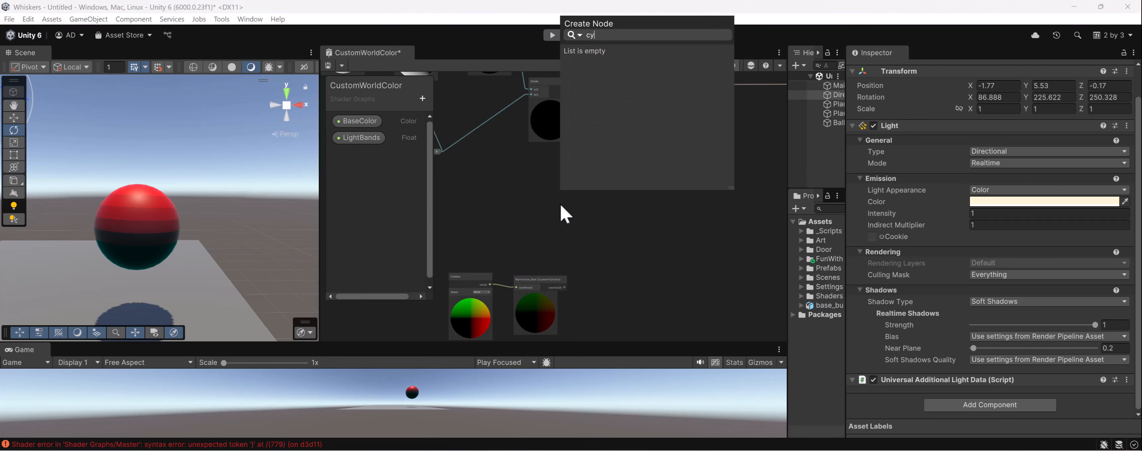
key(Return)
scroll(560, 203, up, 2)
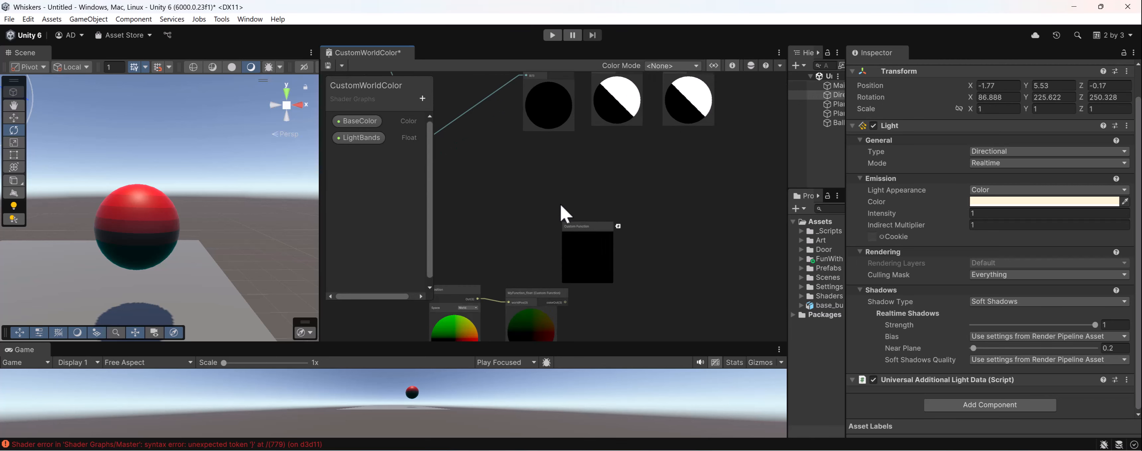
drag(594, 233, 603, 202)
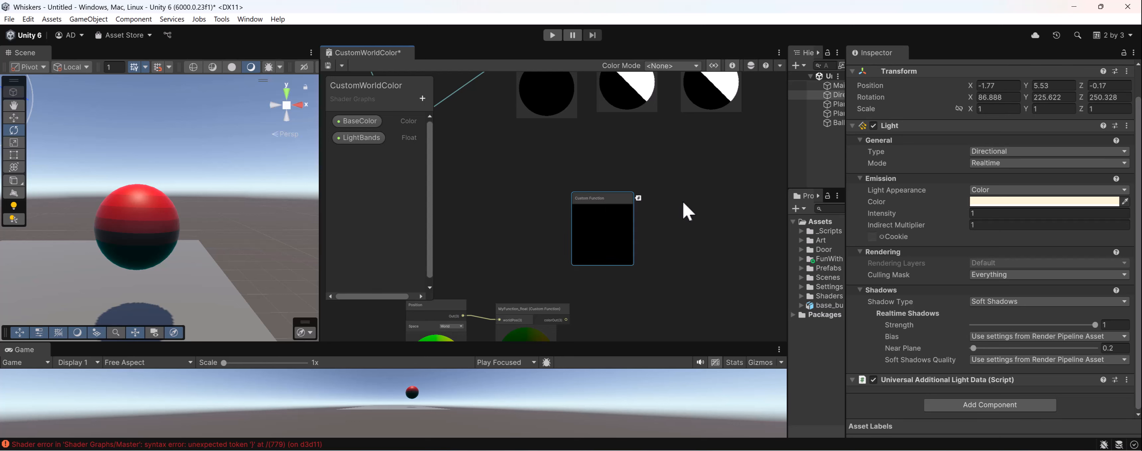
middle_drag(755, 181, 743, 190)
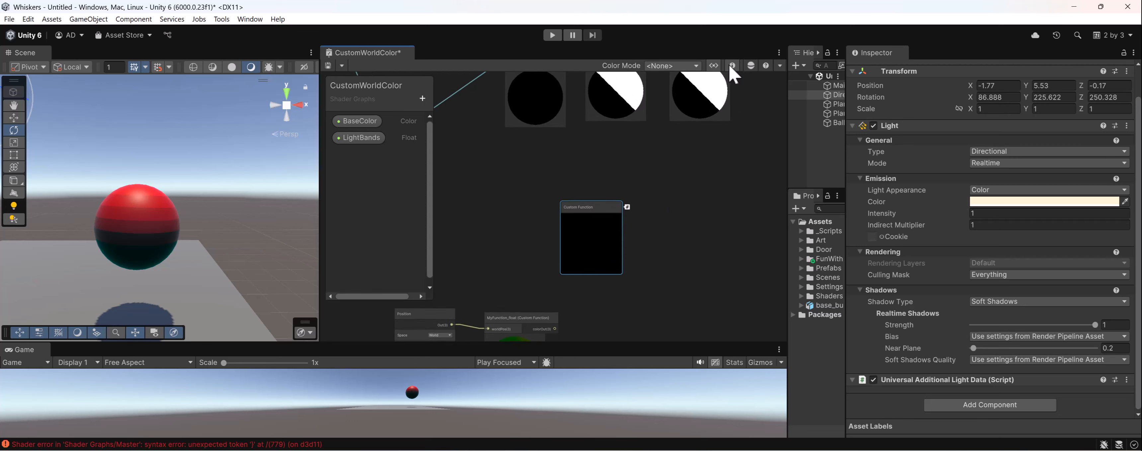
click(750, 67)
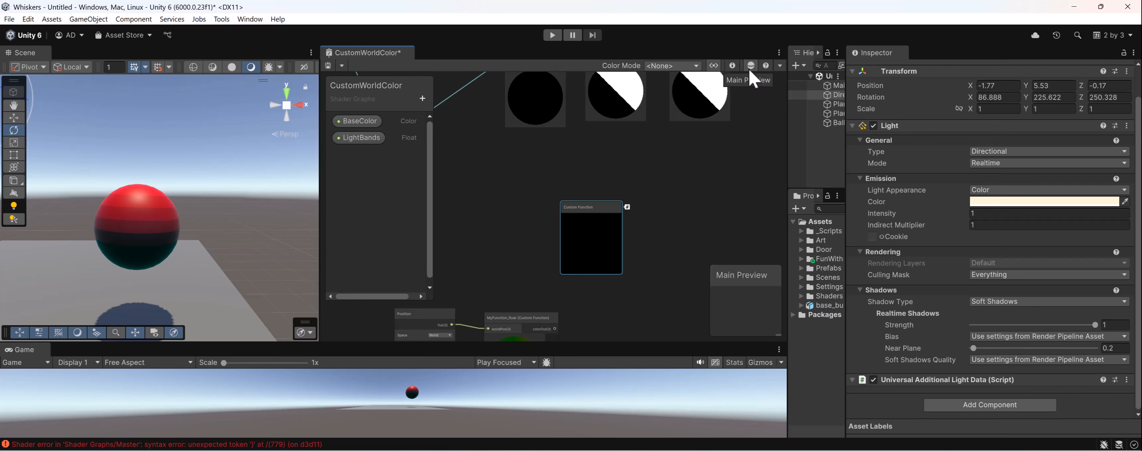
click(750, 69)
click(715, 66)
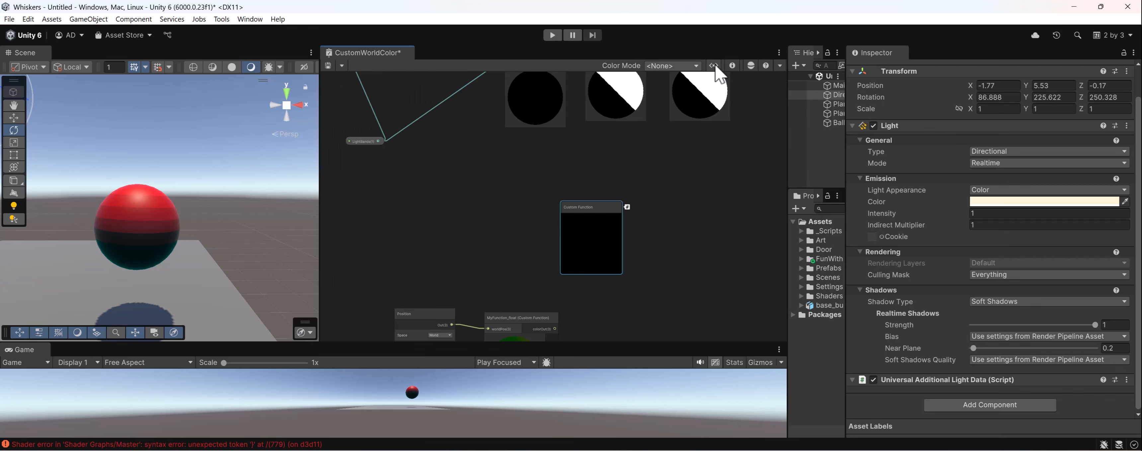
click(715, 66)
- Maximize the shader graph window and show the new Custom Function node's settings in the Graph Inspector
middle_drag(716, 144, 684, 196)
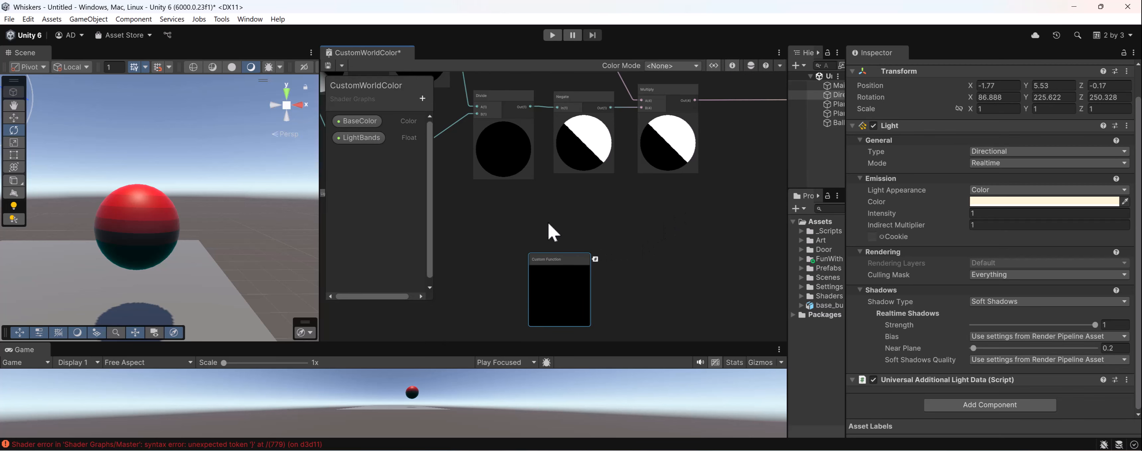
double_click(369, 51)
middle_drag(541, 120, 794, 125)
click(876, 106)
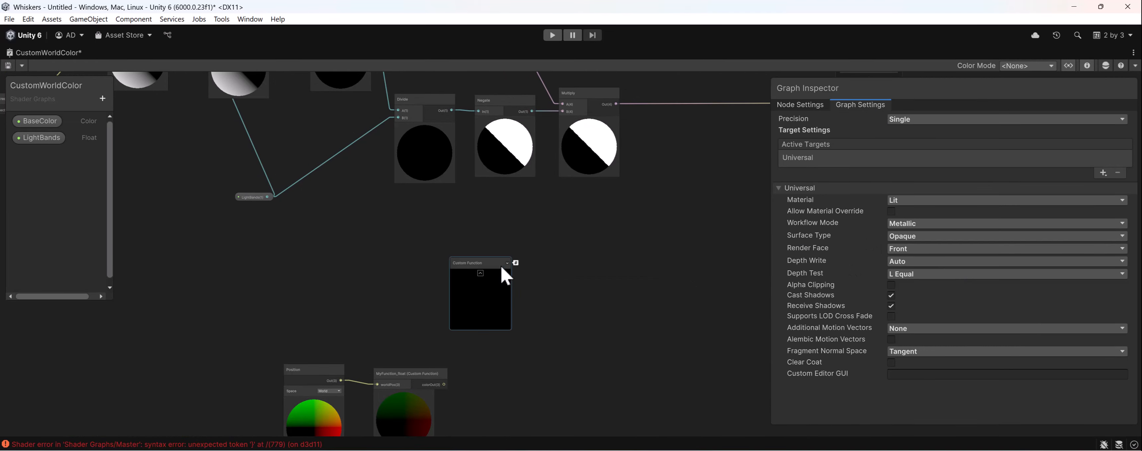
click(478, 297)
click(852, 107)
click(795, 107)
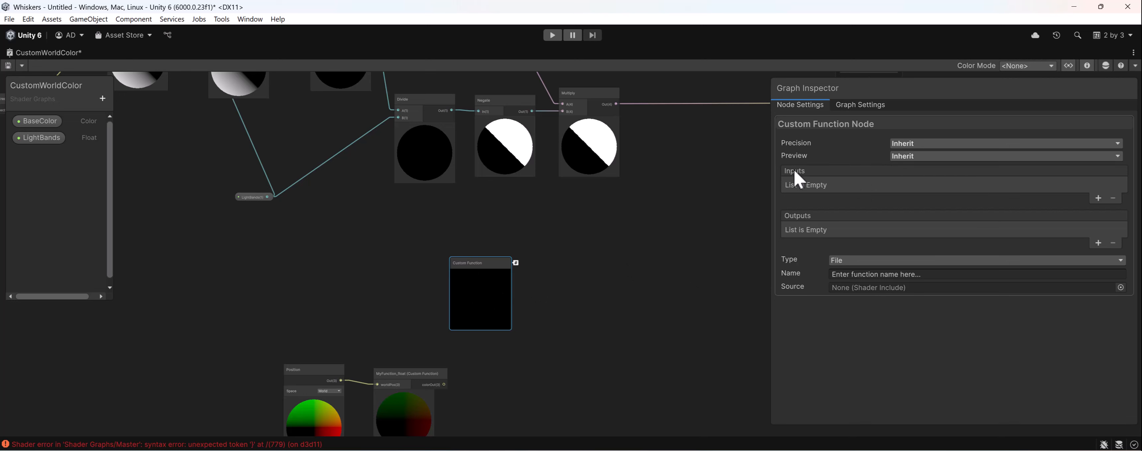
- Set the Custom Function node's type to String and add a Vector 3 input to it
click(890, 261)
click(868, 287)
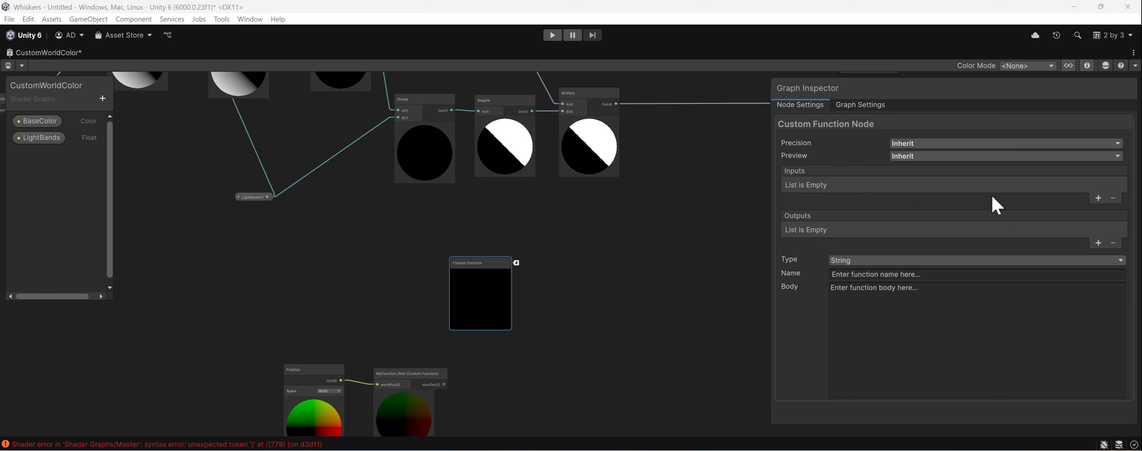
click(1098, 198)
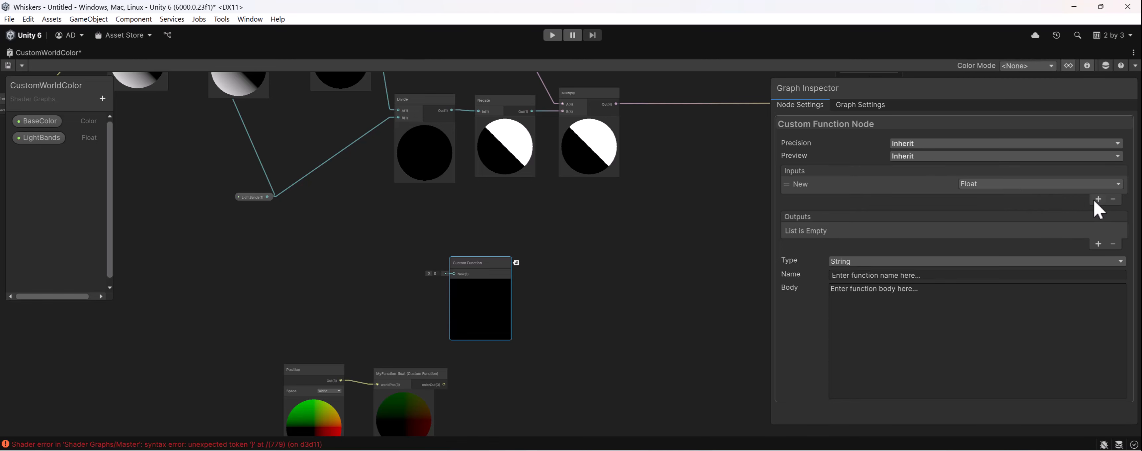
click(984, 186)
click(1002, 326)
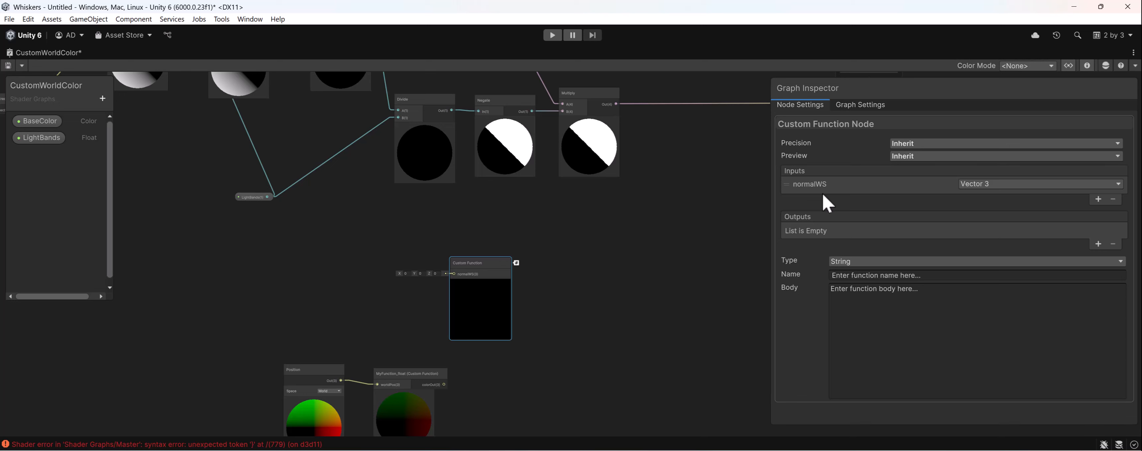
- Add a second input to the Custom Function node and set its type to Vector 3
click(1099, 199)
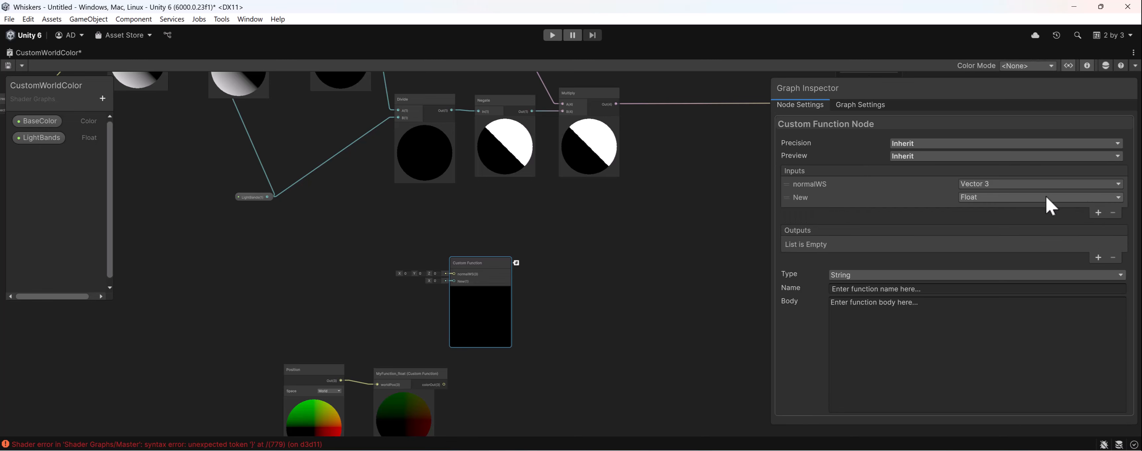
click(1046, 196)
click(993, 318)
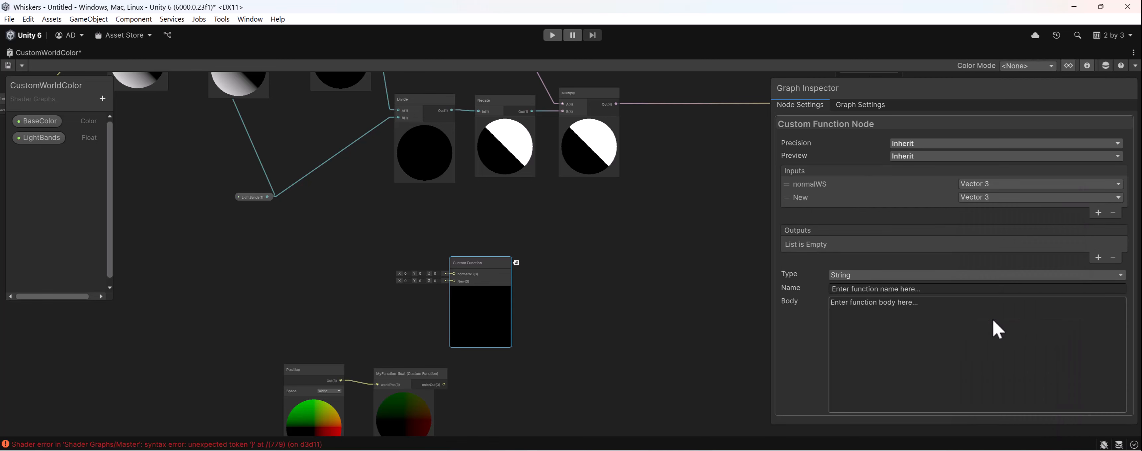
text(viewDirWS)
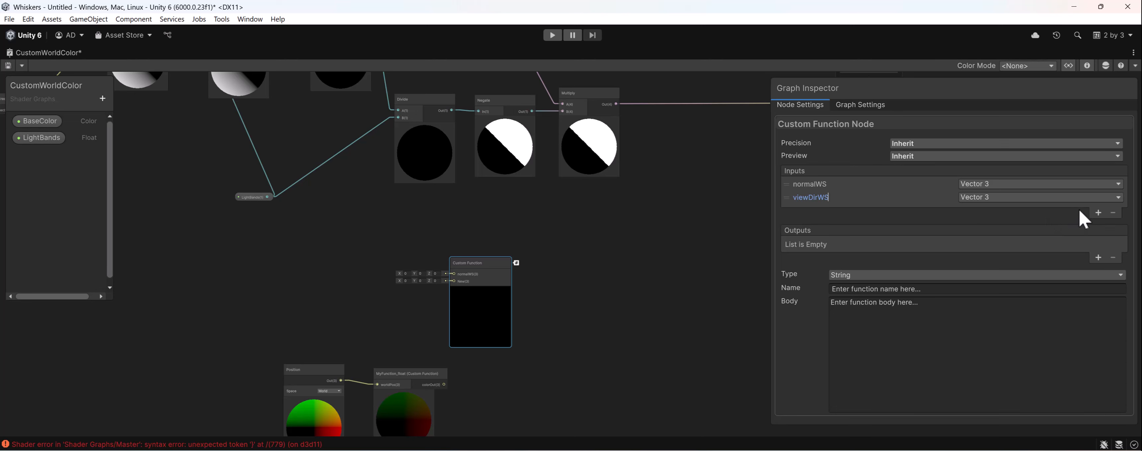
- Add a third input of type Float, naming the second input viewDirWS and the third rimPoswer
click(1098, 212)
double_click(811, 211)
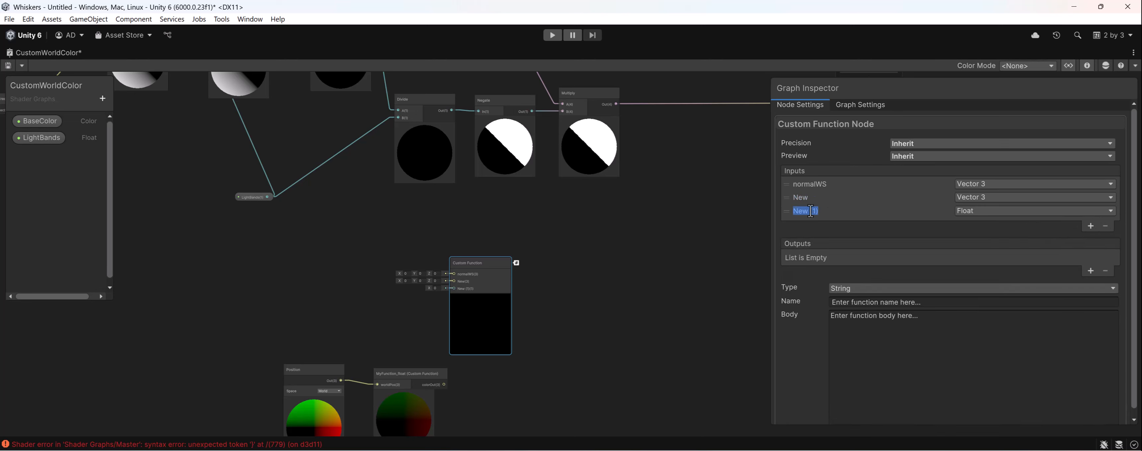
double_click(801, 198)
text(viewDirWS)
key(Return)
double_click(808, 212)
key(Return)
- Add an output named rim to the Custom Function node, with its type set to Float
scroll(847, 228, down, 1)
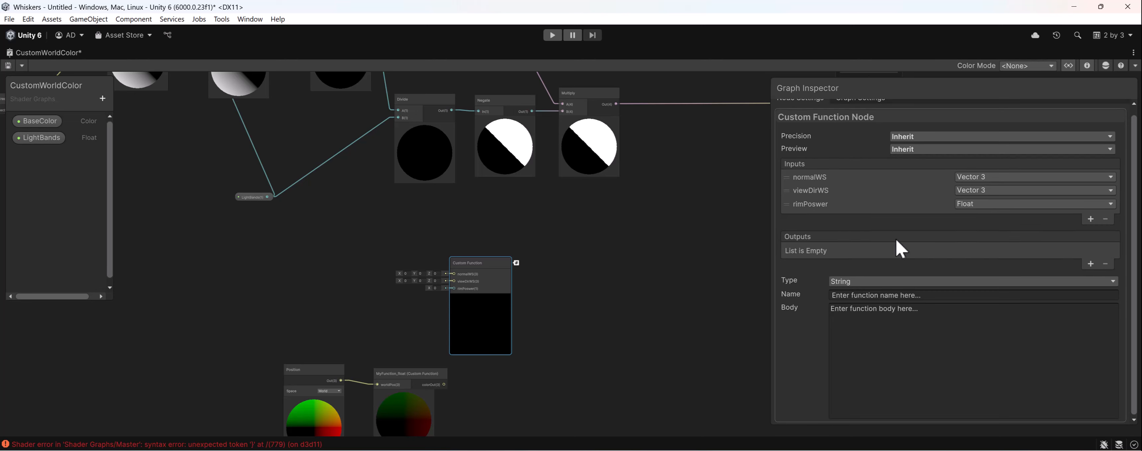
click(1091, 263)
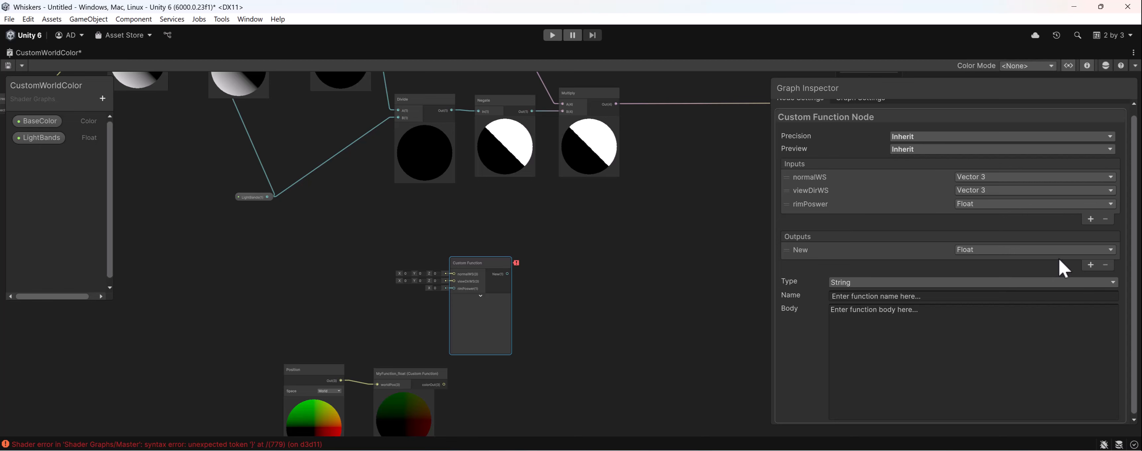
click(799, 249)
text(rim)
click(1024, 255)
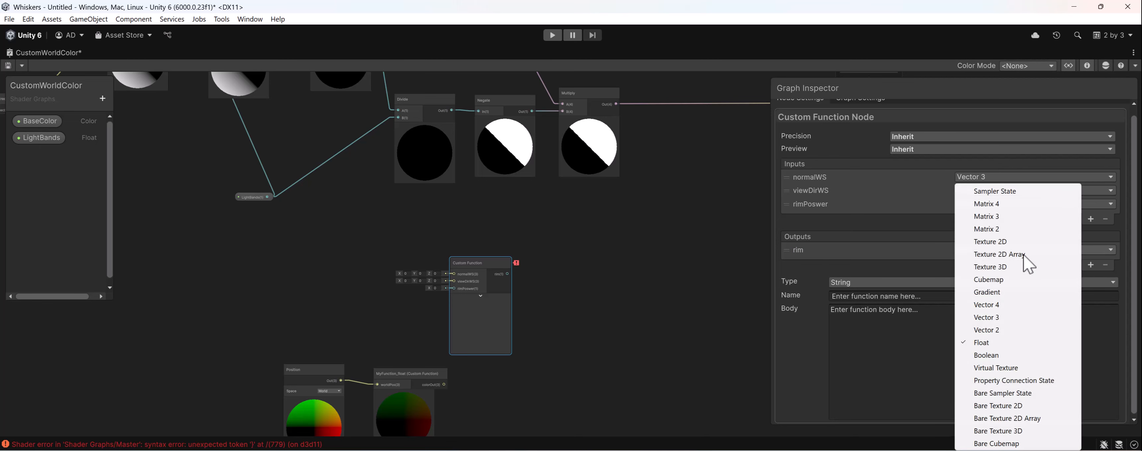
click(998, 346)
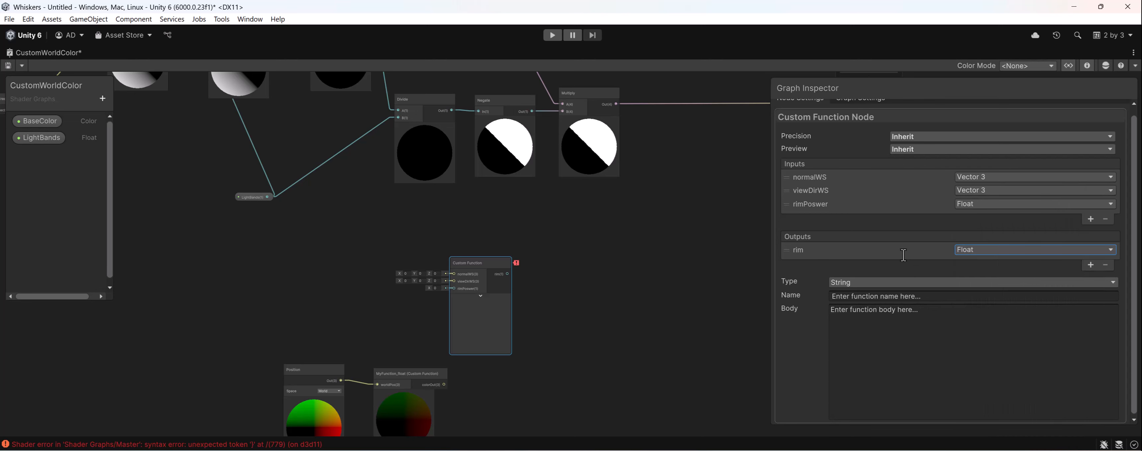
- Move the Custom Function node slightly up and to the right in the graph
click(917, 301)
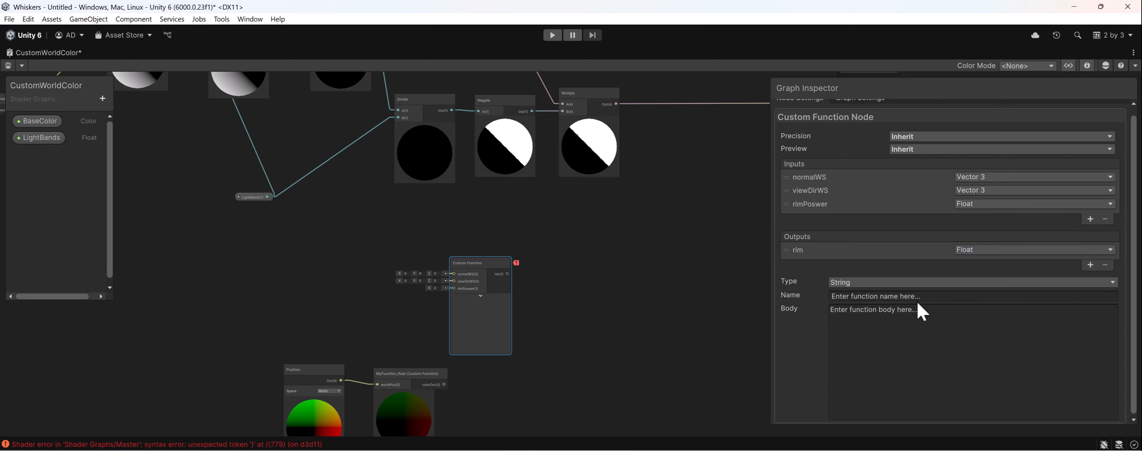
click(917, 300)
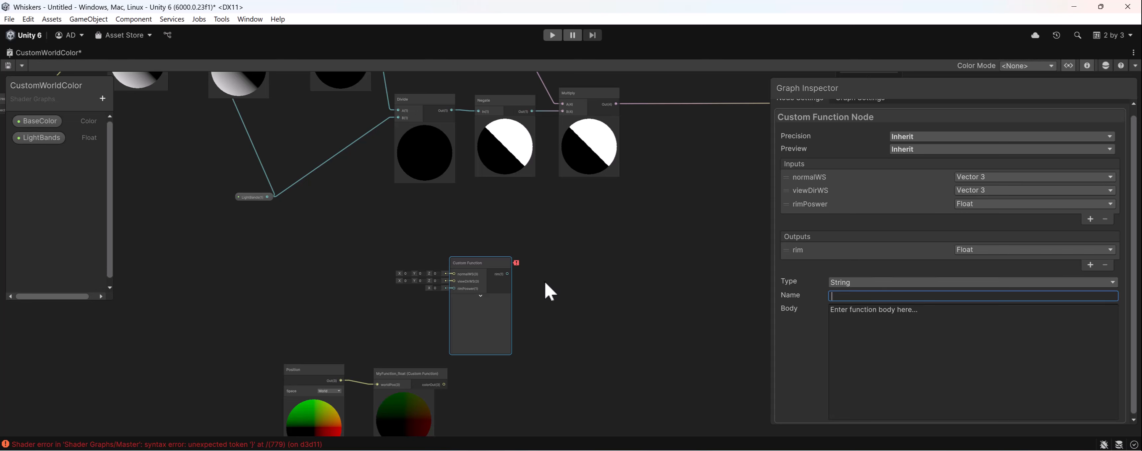
drag(466, 269, 512, 257)
click(851, 327)
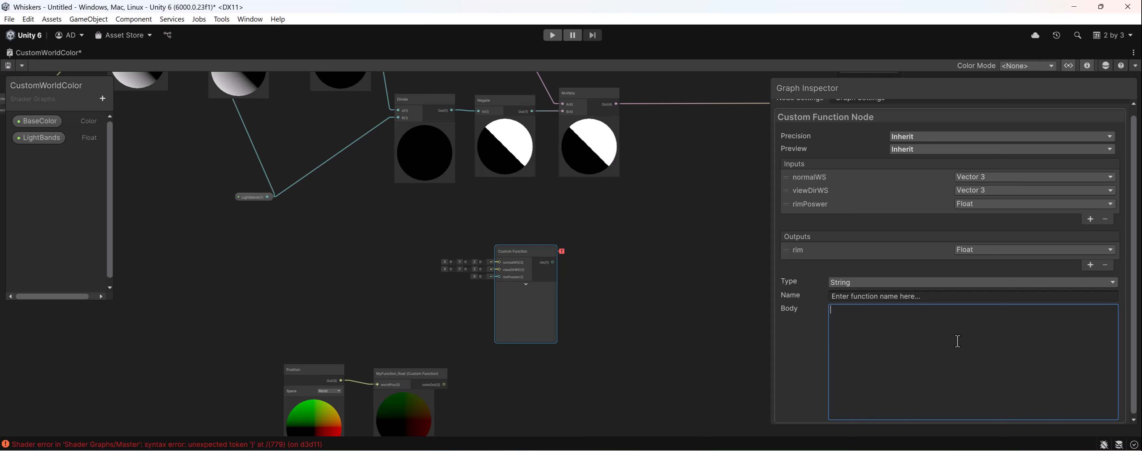
- Name the function RimLight_float and paste the body "float fresnel = 1.0 - saturate(dot(normalize(normalWS), normalize(viewDirWS))); rim = pow(fresnel, rimPower);"
click(871, 297)
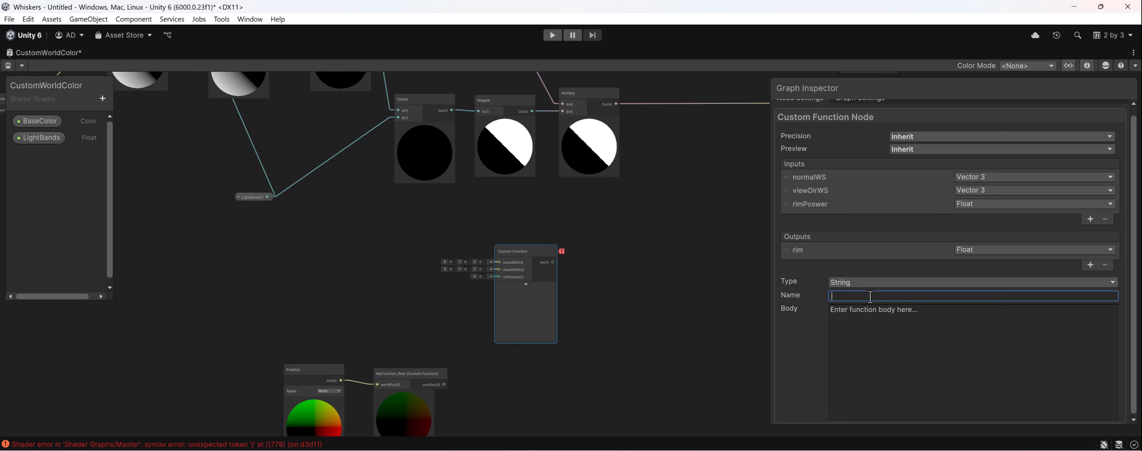
text(RimLight_float)
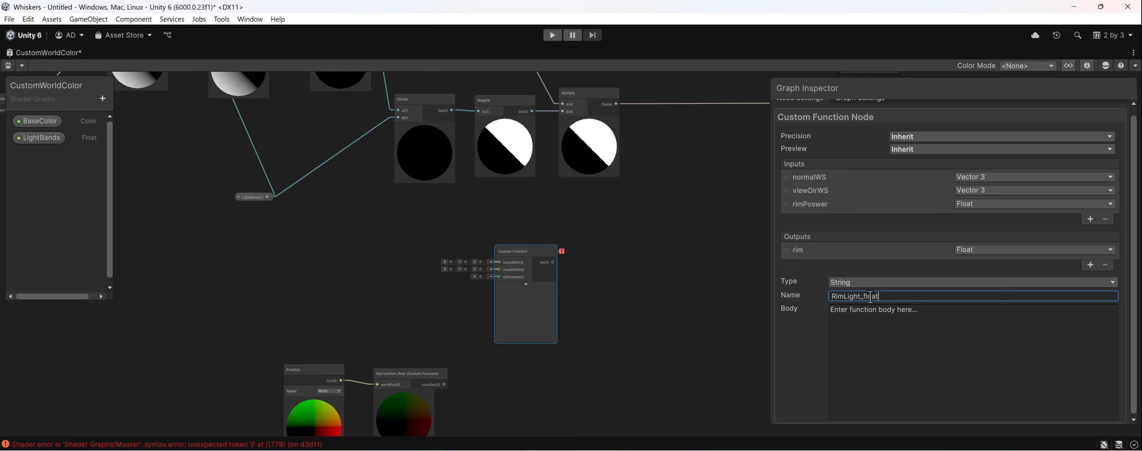
click(909, 345)
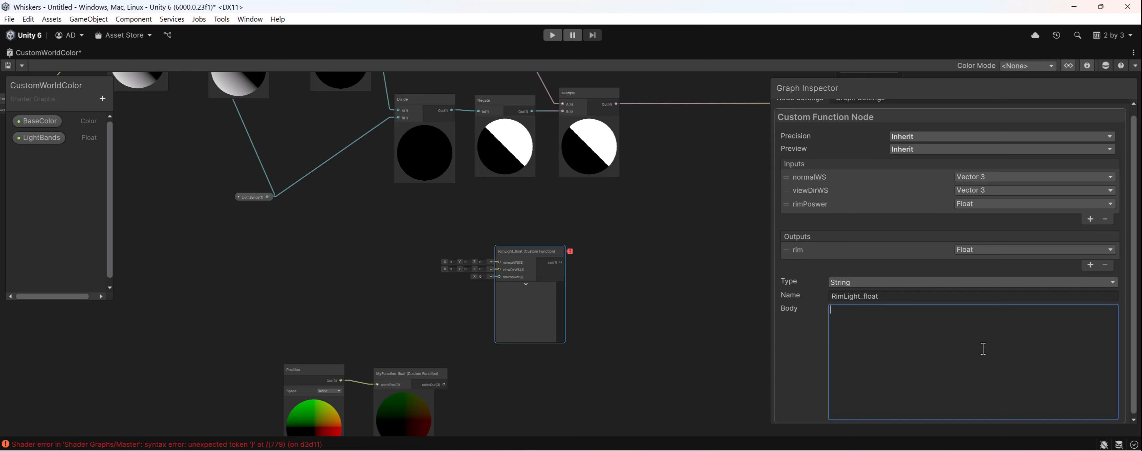
text(float fresnel = 1.0 - saturate(dot(normalize(normalWS), normalize(viewDirWS)));     rim = pow(fresnel, rimPower);)
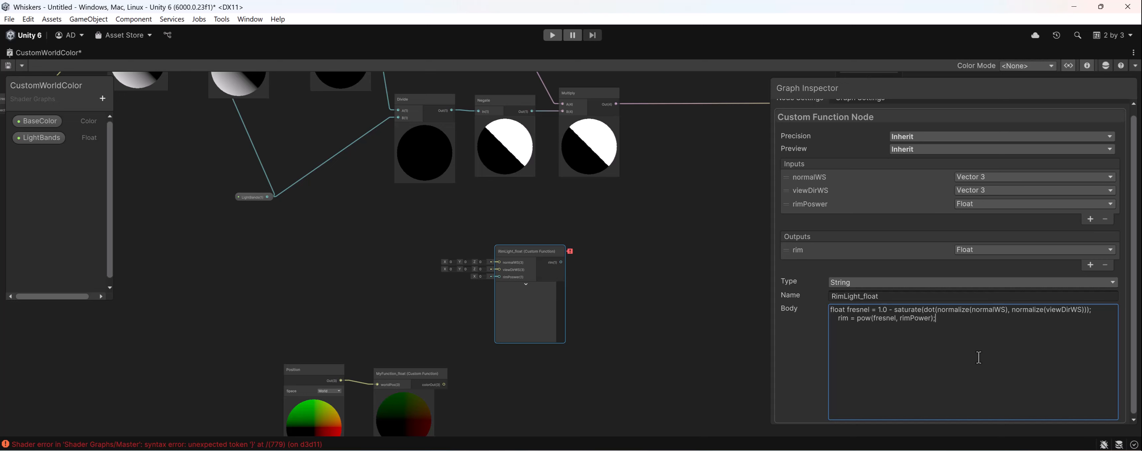
- Examine the RimLight_float body: the fresnel variable, the normalized vectors, the dot and saturate calls, and the pow expression assigned to rim
double_click(839, 310)
double_click(854, 309)
drag(935, 309, 1008, 311)
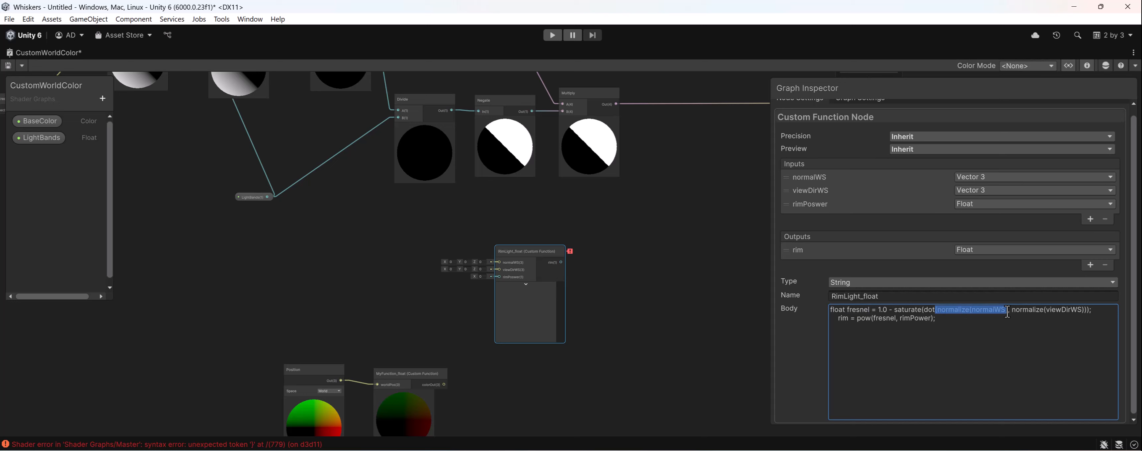
drag(1012, 309, 1091, 310)
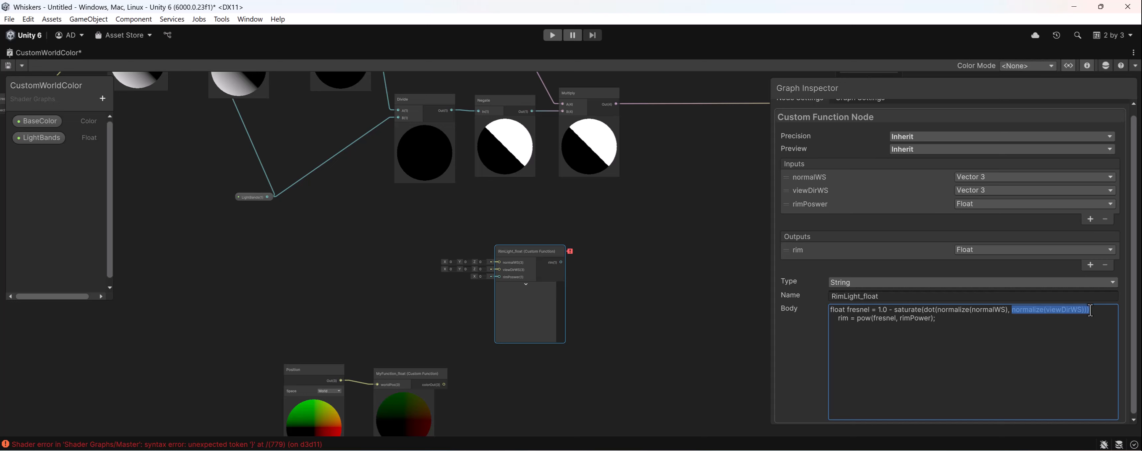
double_click(929, 310)
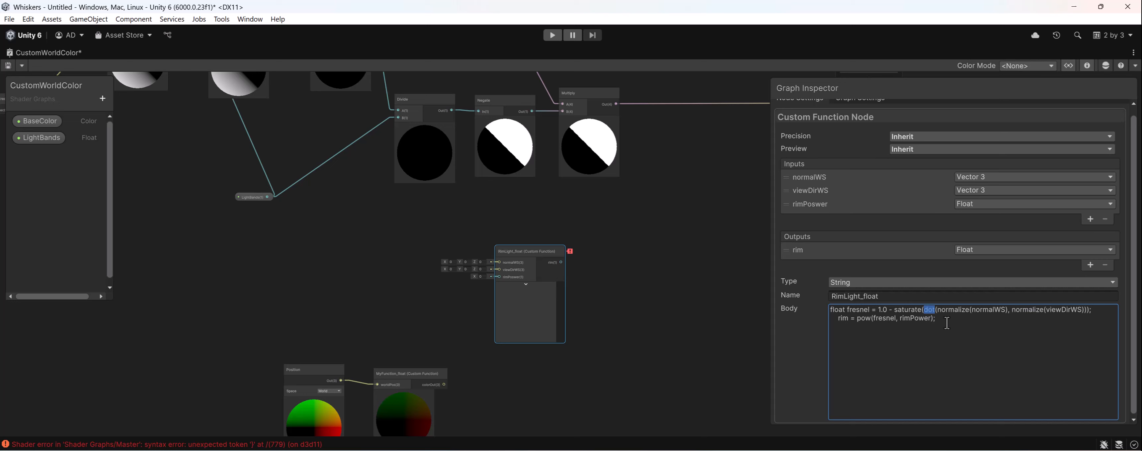
click(969, 339)
double_click(897, 311)
double_click(863, 318)
click(913, 318)
double_click(855, 310)
double_click(876, 318)
click(987, 317)
double_click(841, 319)
- Move the RimLight_float node slightly to the left, away from the Graph Inspector
middle_drag(632, 362, 778, 332)
scroll(694, 277, up, 3)
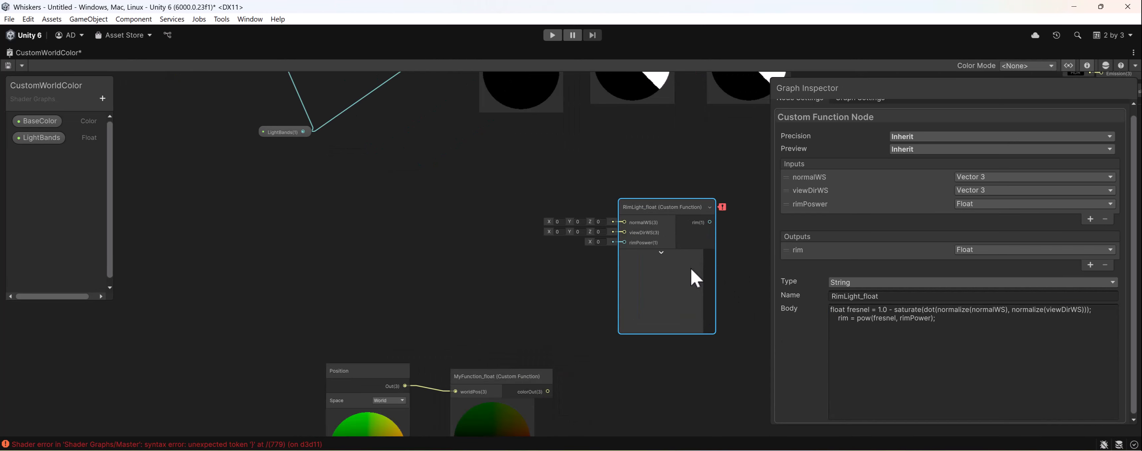
drag(698, 220, 646, 214)
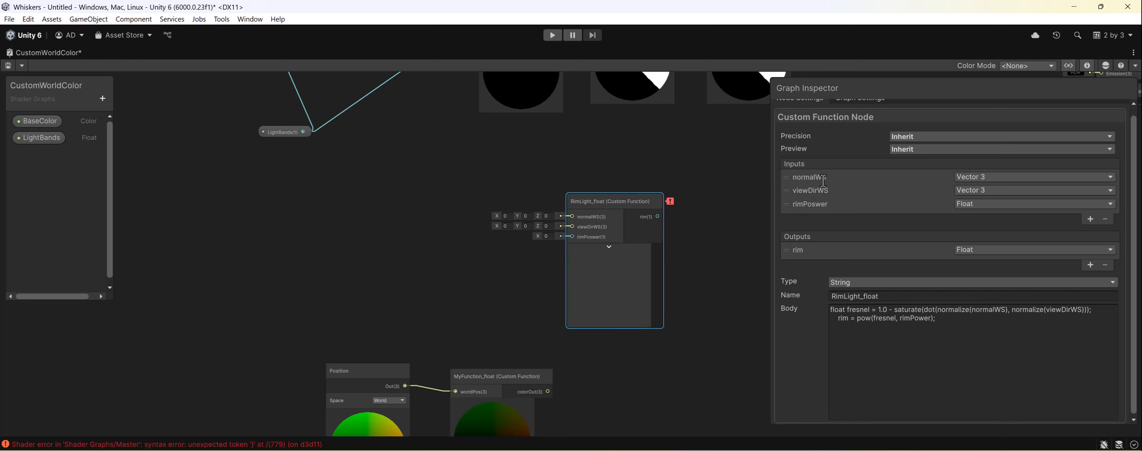
- Add a Normal Vector node and place it to the left of the RimLight_float node
middle_drag(459, 224, 480, 231)
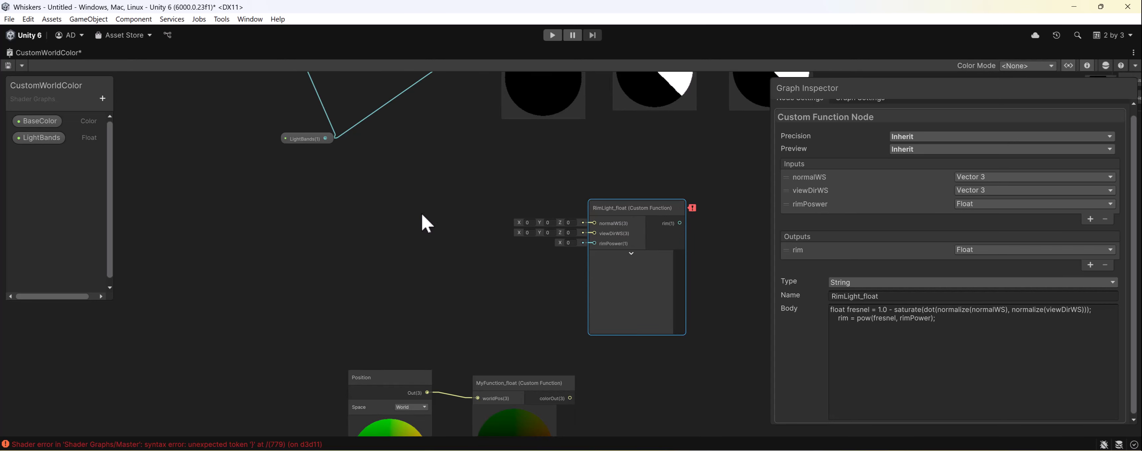
key(space)
text(norm)
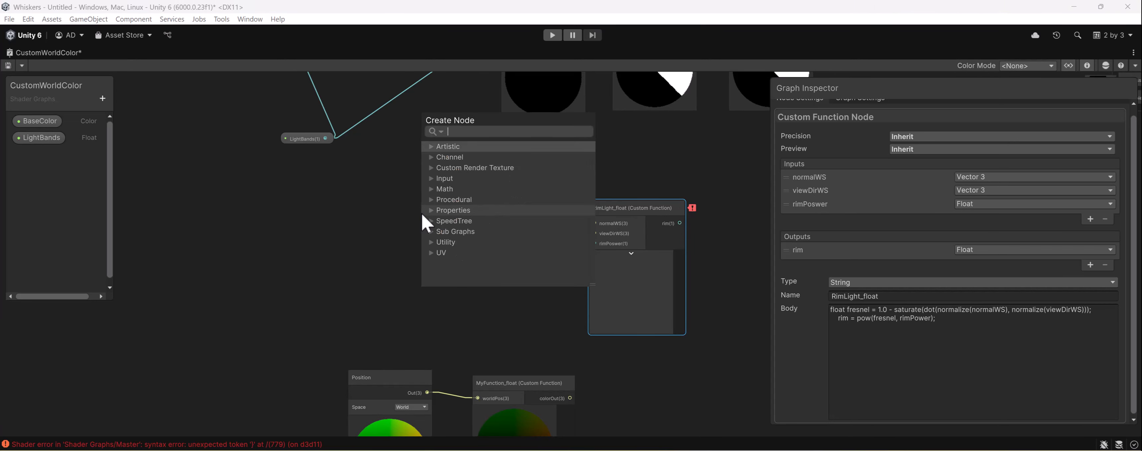
text(al)
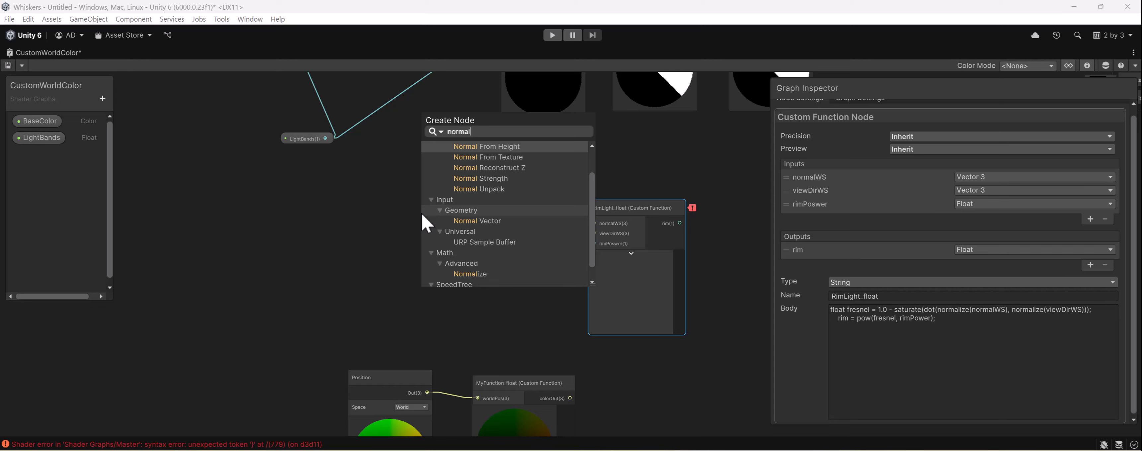
double_click(470, 221)
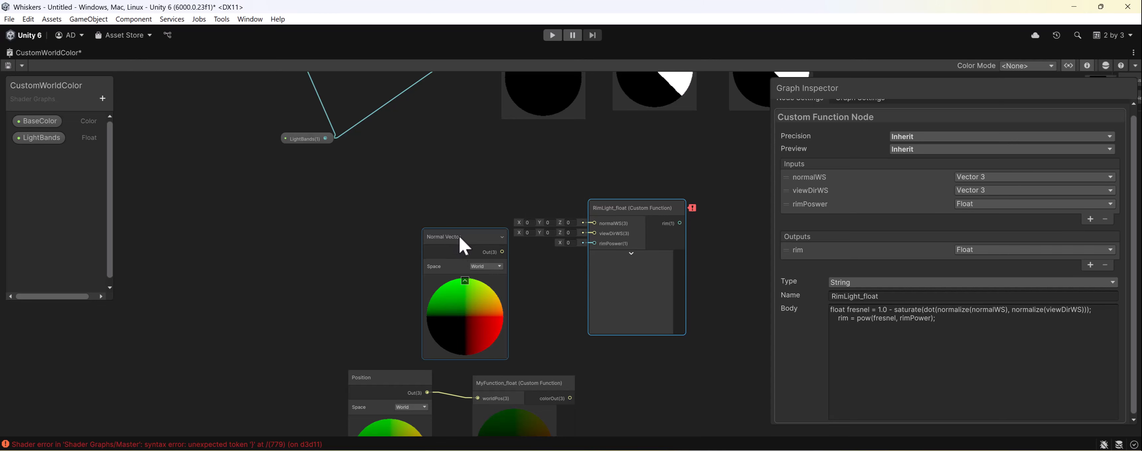
drag(460, 239, 407, 200)
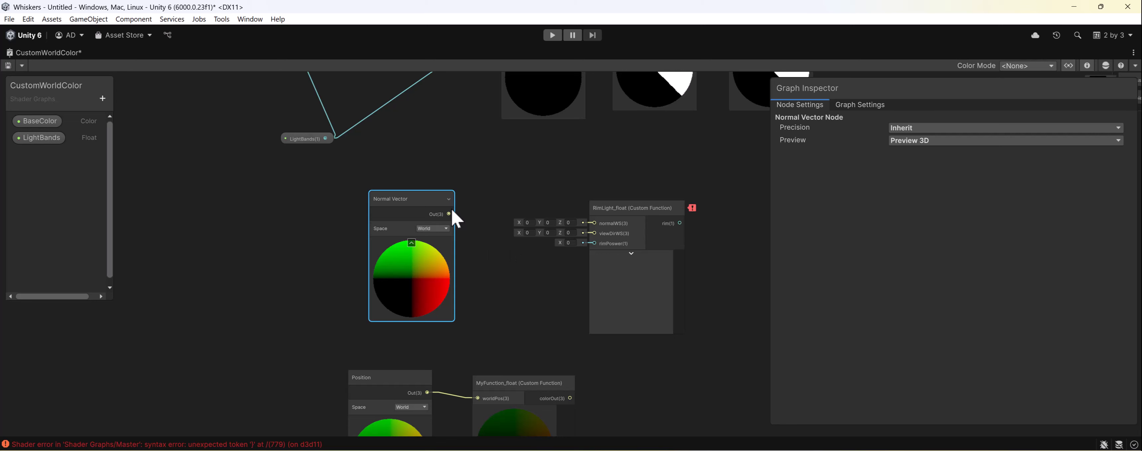
- Connect the Normal Vector output to RimLight_float's normalWS input, then collapse the Normal Vector preview and move that node slightly up
drag(448, 214, 456, 218)
drag(543, 214, 594, 223)
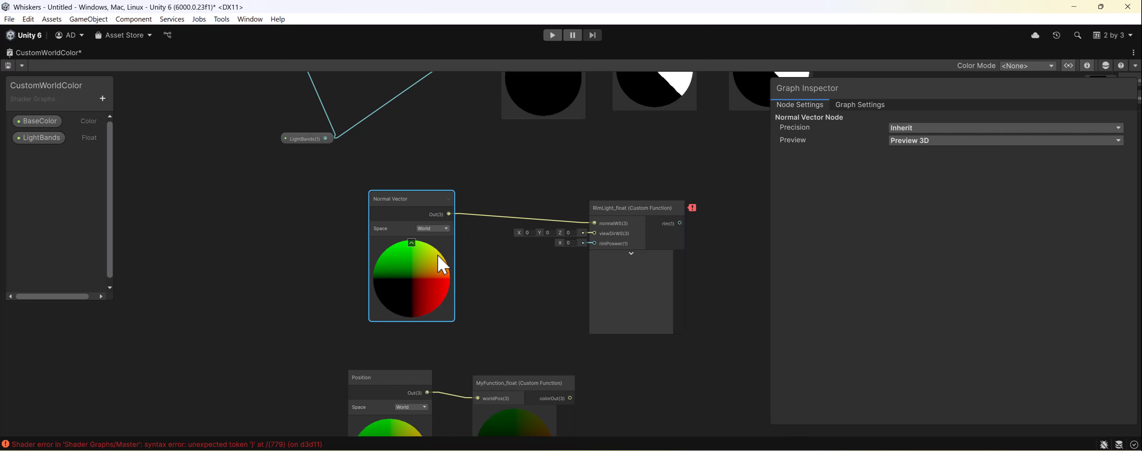
click(411, 243)
drag(412, 209, 417, 191)
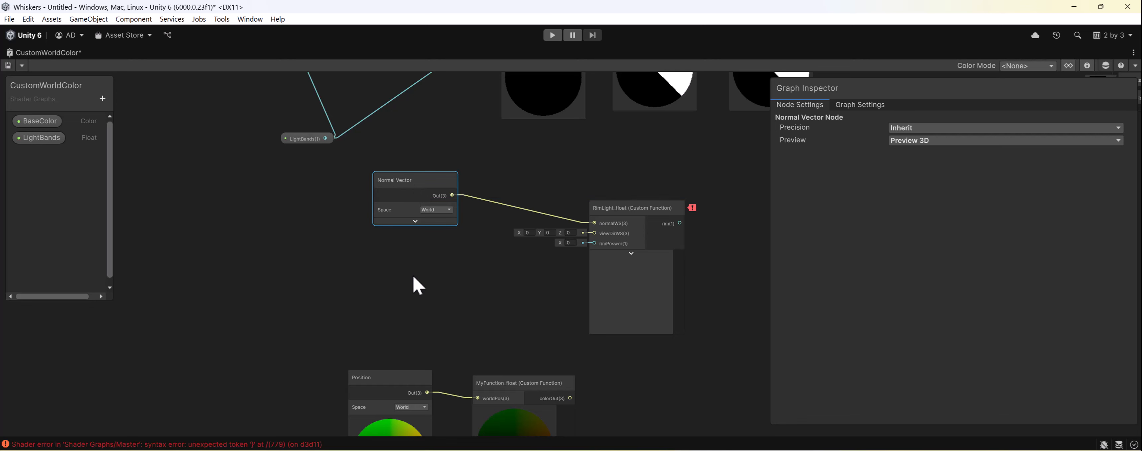
- Add a View Direction node below the Normal Vector node and collapse its preview
key(space)
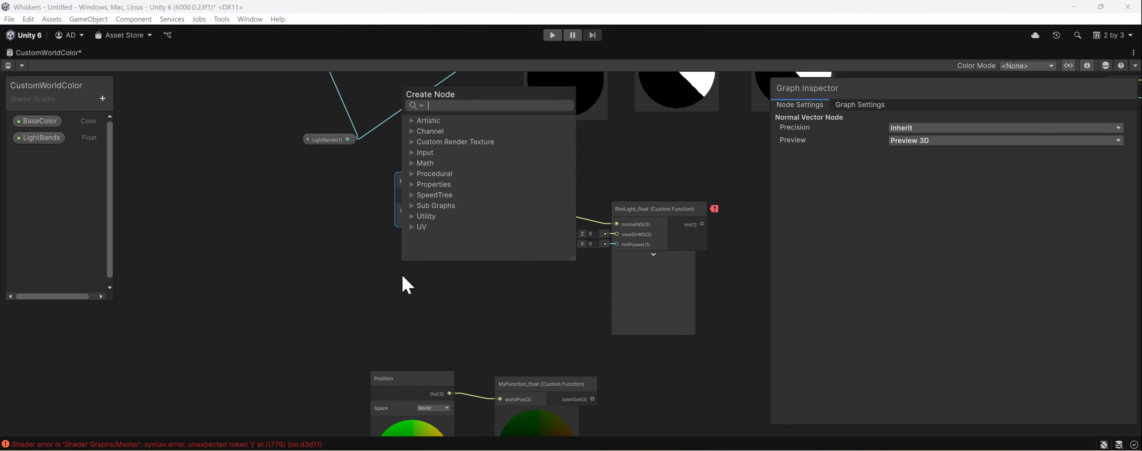
text(view)
key(Up)
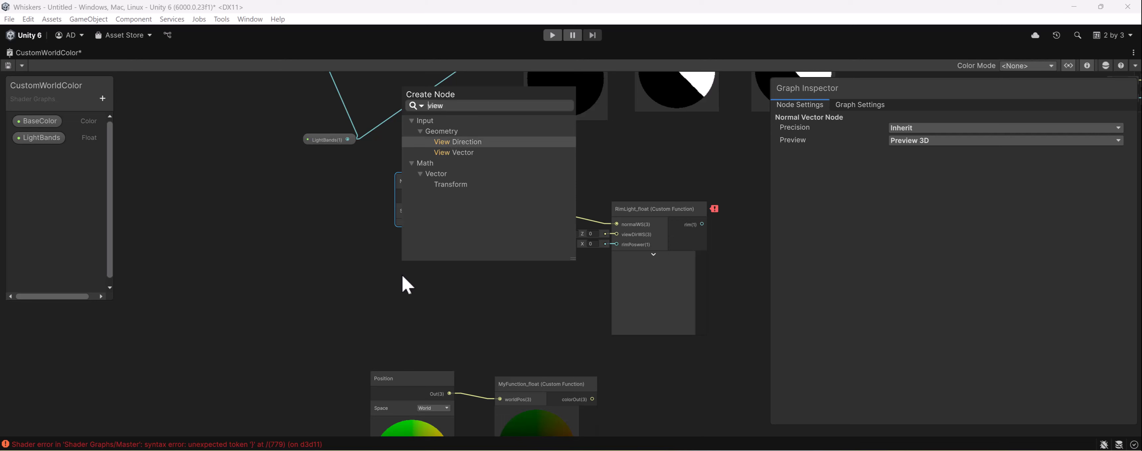
key(Return)
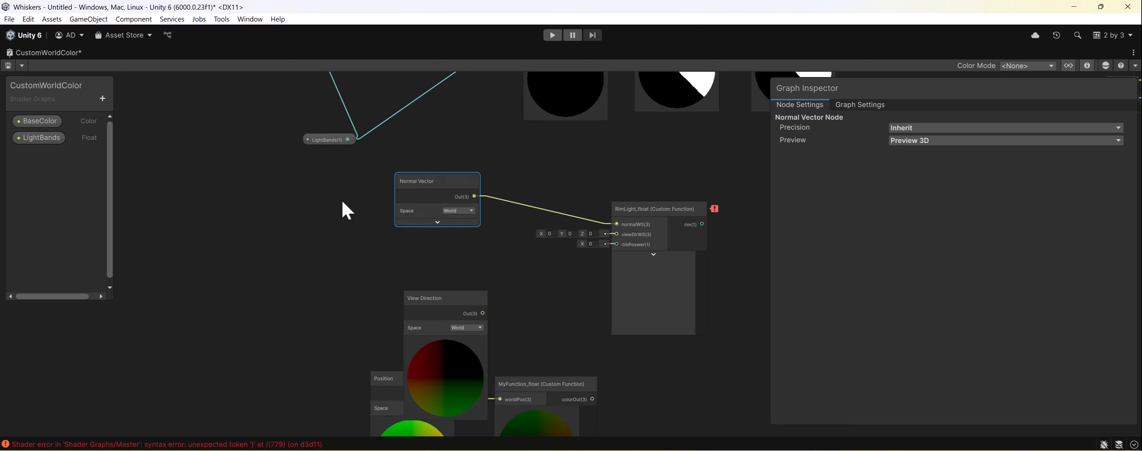
click(447, 341)
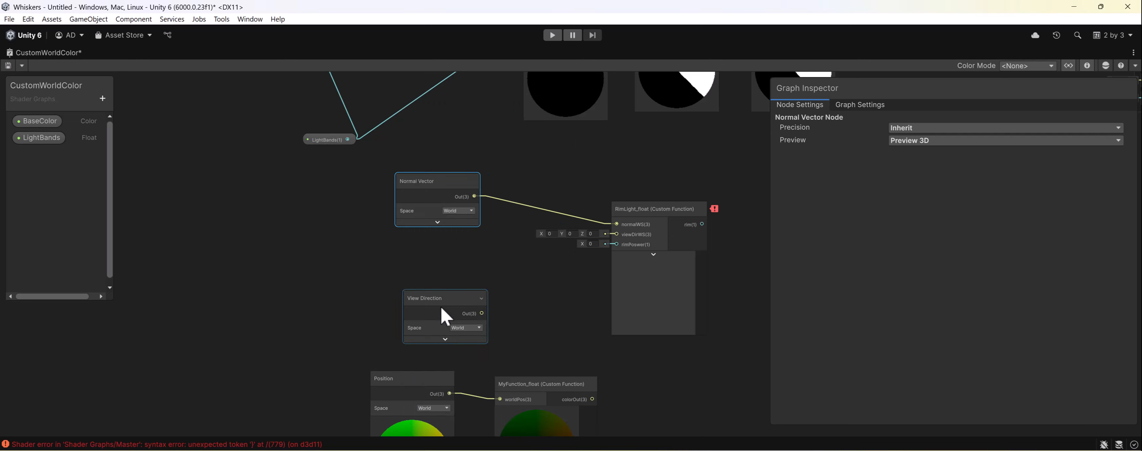
- Connect the View Direction output to RimLight_float's viewDirWS input and align the node directly beneath Normal Vector
drag(443, 316, 615, 236)
drag(456, 252, 464, 241)
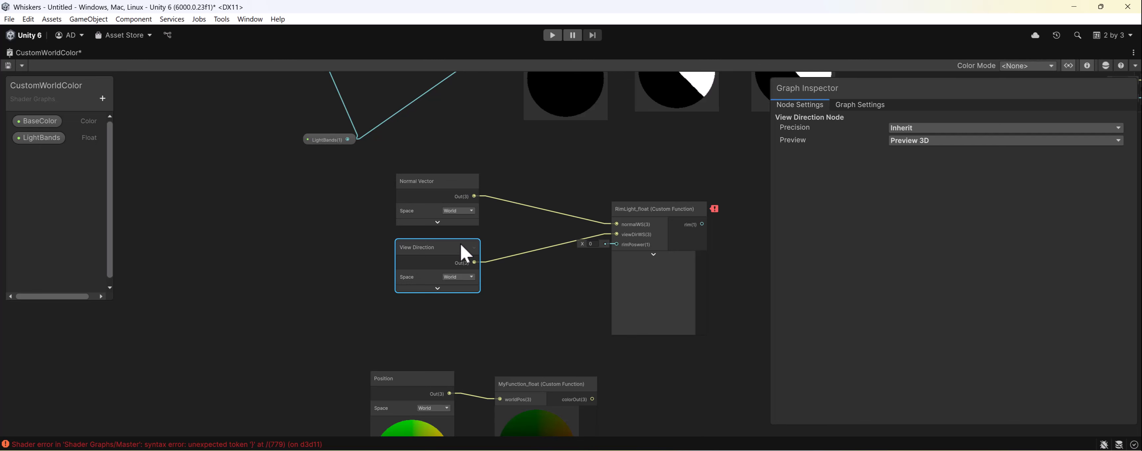
- Add a Float property named RimPower to the CustomWorldColor graph's properties
click(102, 99)
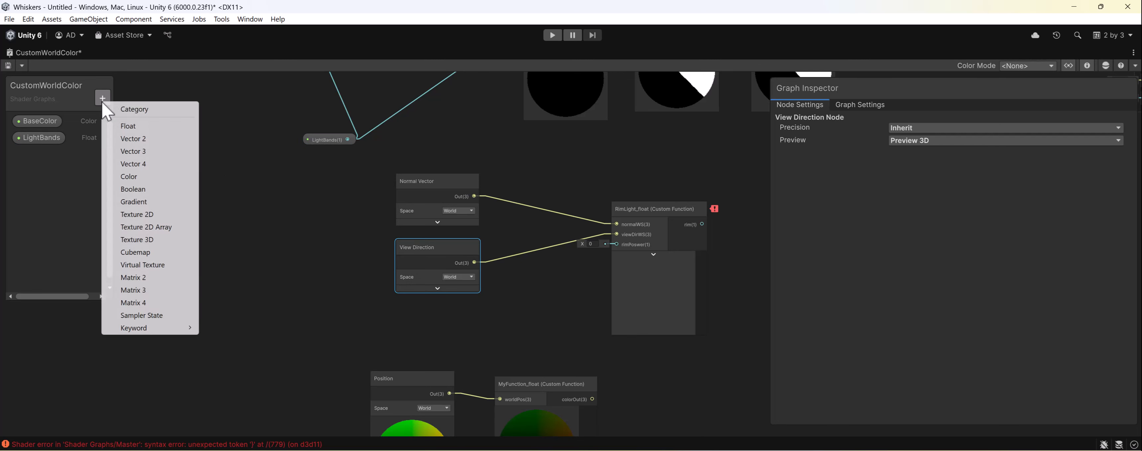
click(133, 126)
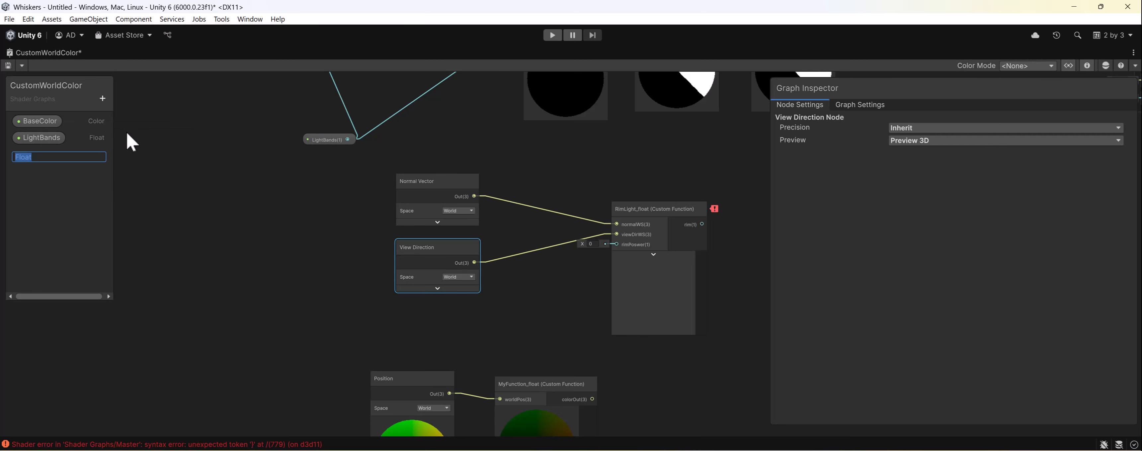
text(RimPower)
key(Return)
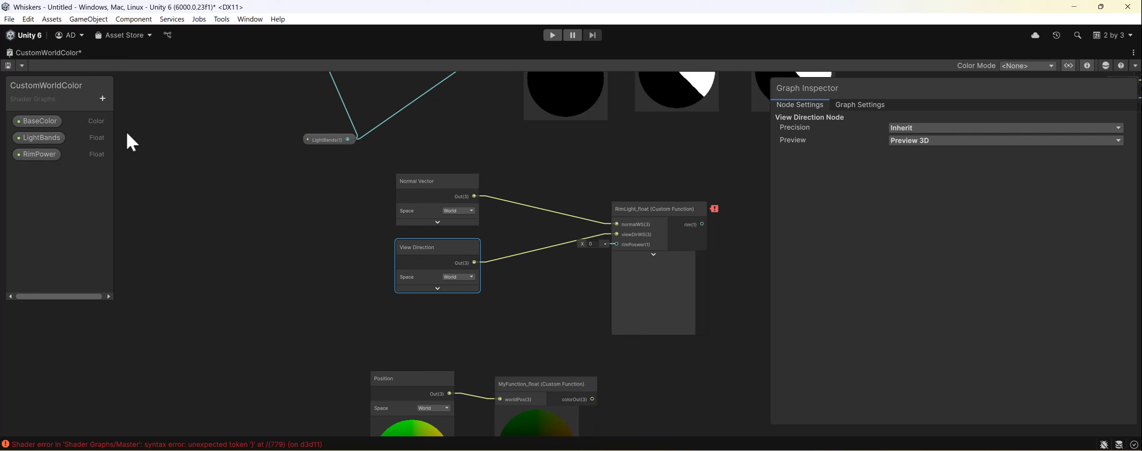
- Feed the RimPower property into RimLight_float's third input and move the function node slightly closer to its input nodes
drag(52, 153, 616, 244)
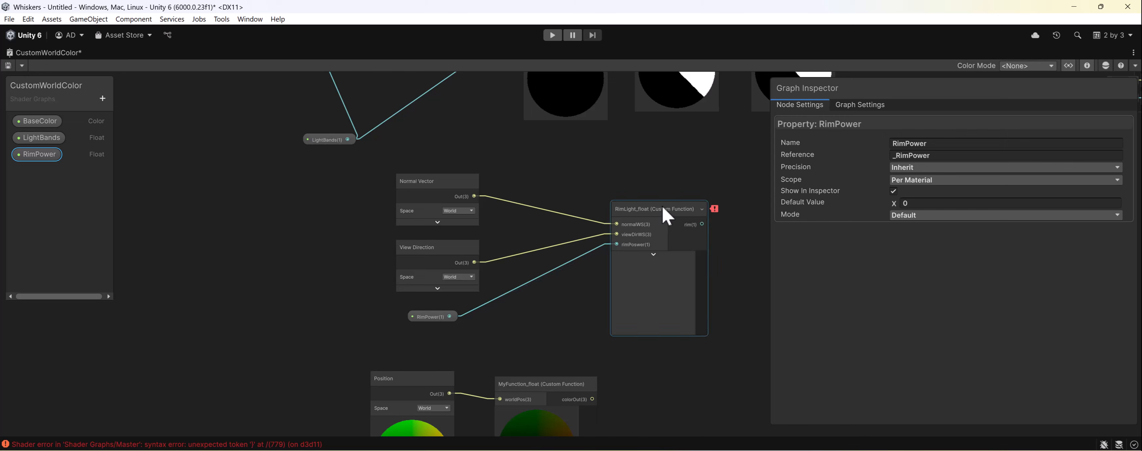
drag(667, 217, 630, 218)
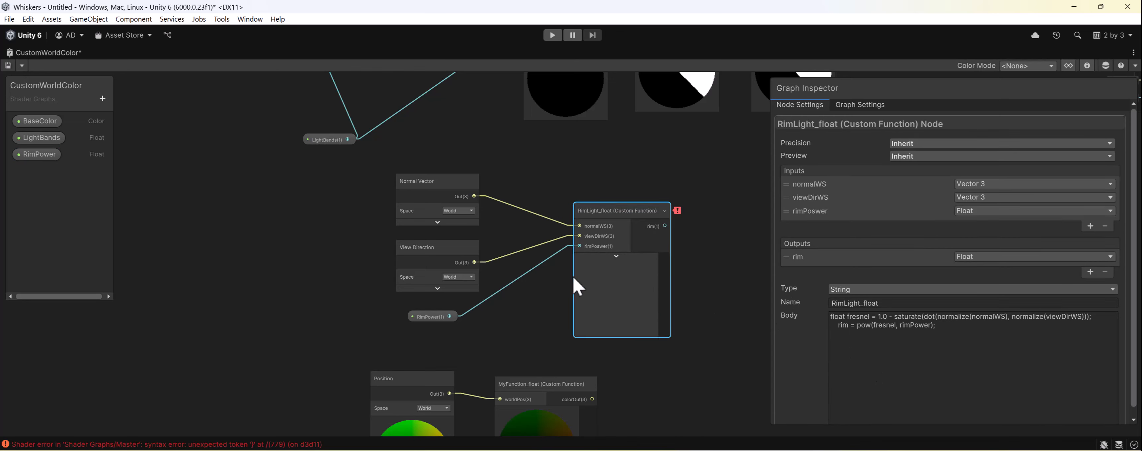
- Shift the Position and MyFunction_float nodes down, then move the rim light nodes down and left above them
scroll(398, 245, down, 3)
drag(615, 326, 616, 327)
middle_drag(617, 243, 617, 231)
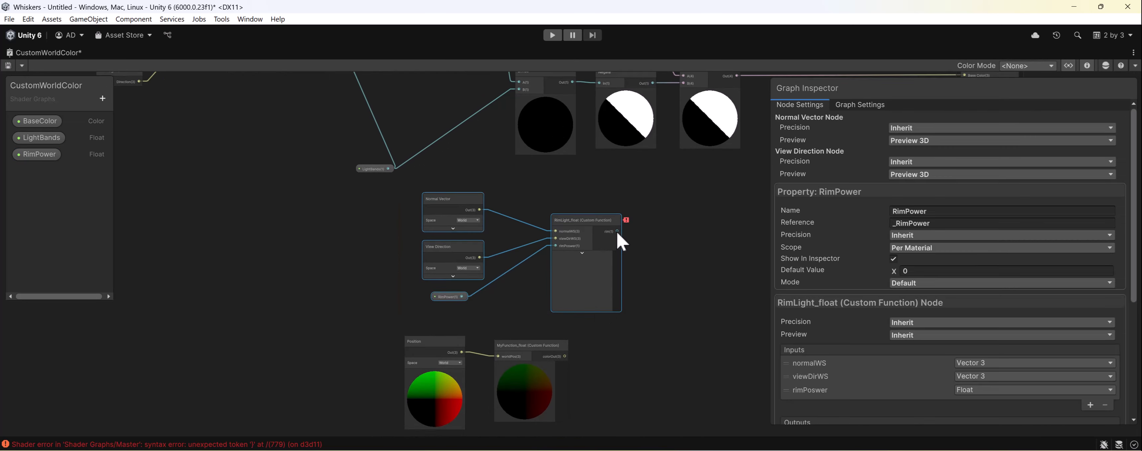
middle_drag(621, 372, 636, 301)
drag(658, 341, 423, 267)
drag(501, 272, 503, 375)
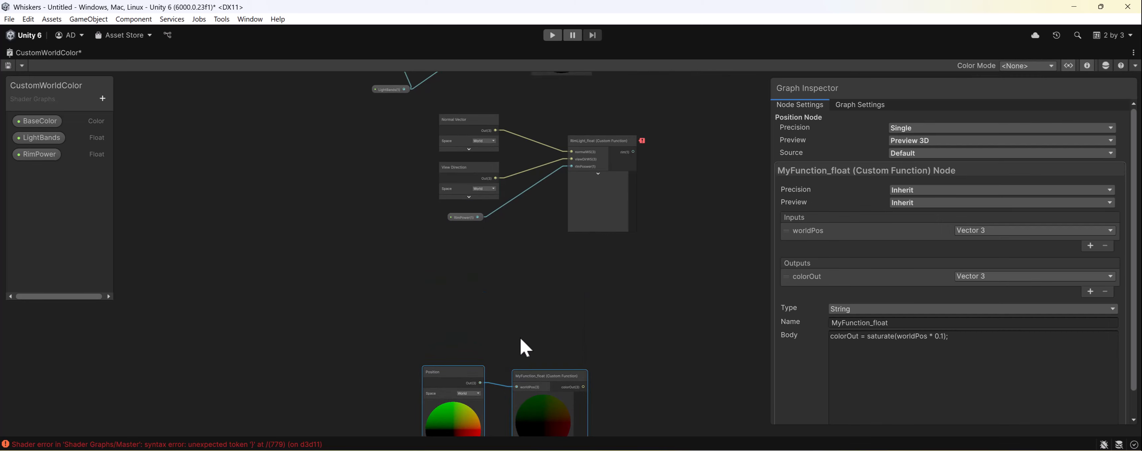
drag(382, 276, 511, 253)
click(469, 155)
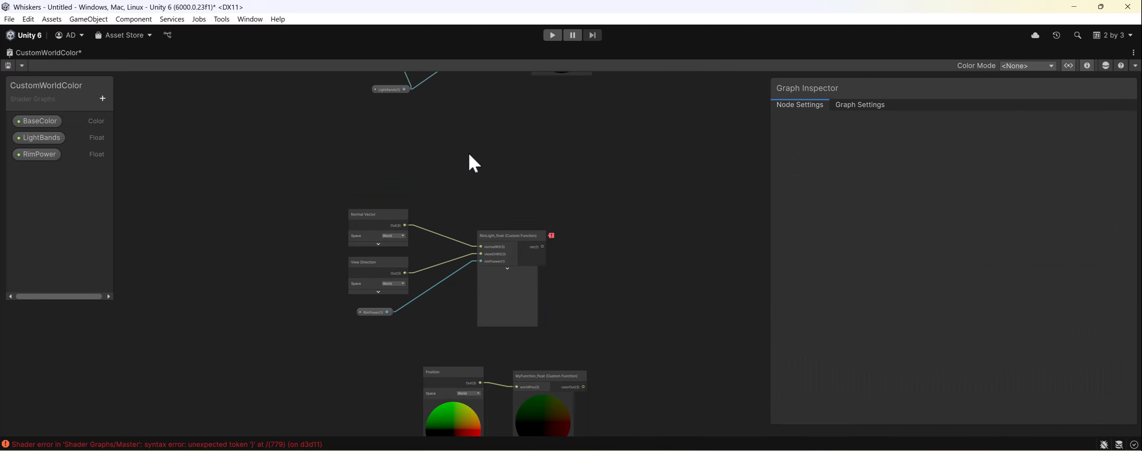
- Add a Color property named RimColor and place it directly below BaseColor in the property list
click(104, 102)
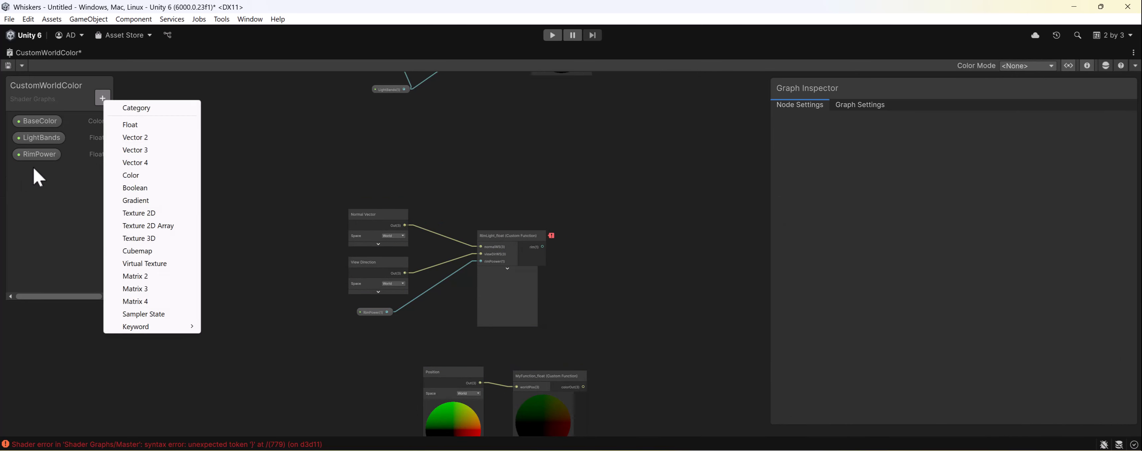
click(146, 180)
key(Return)
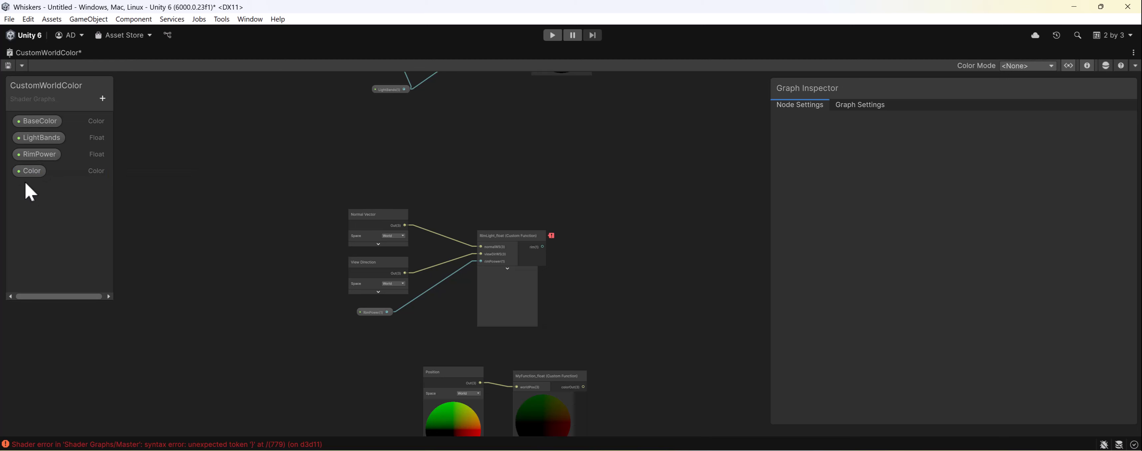
click(25, 173)
drag(25, 174, 33, 136)
double_click(33, 137)
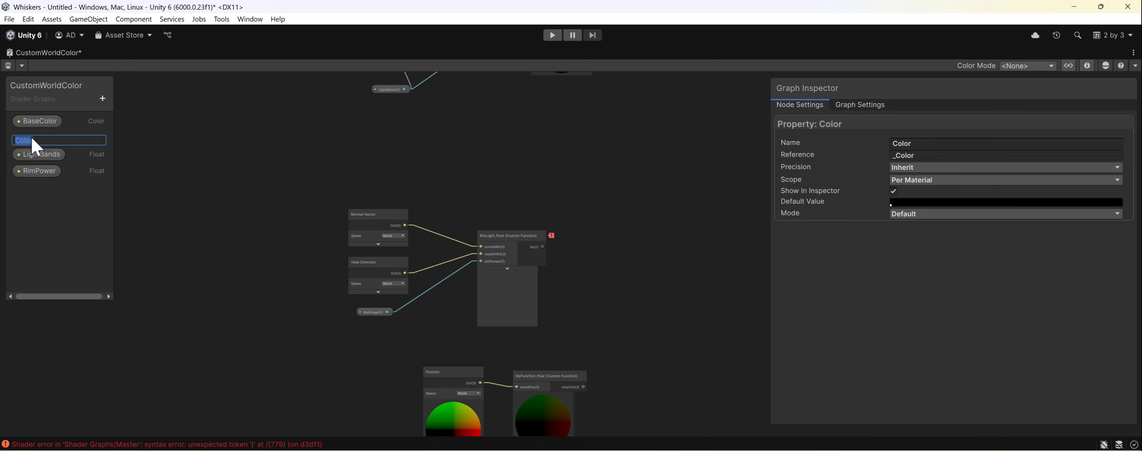
click(32, 140)
text(Rim)
key(Return)
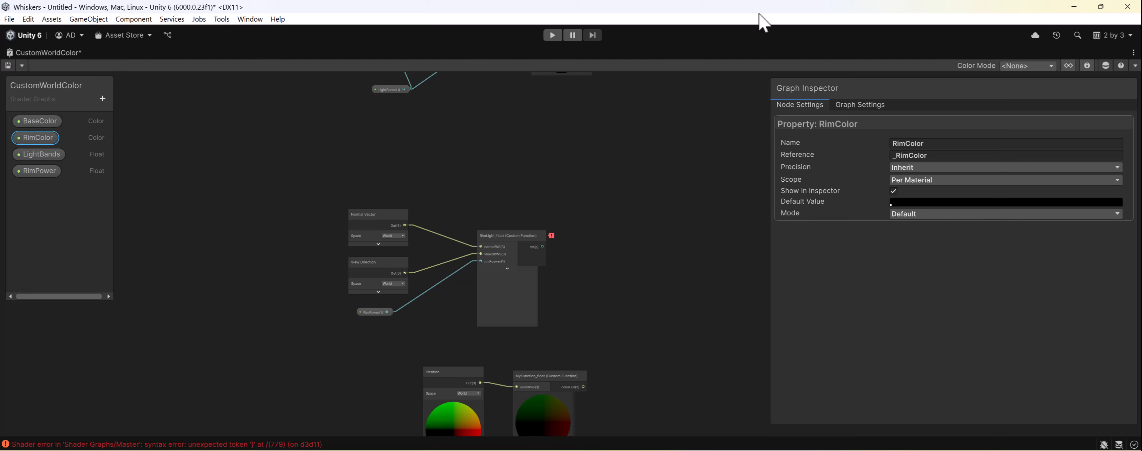
- Set the RimColor property's mode to HDR and its default value to a light grey
click(1044, 206)
drag(994, 242, 990, 243)
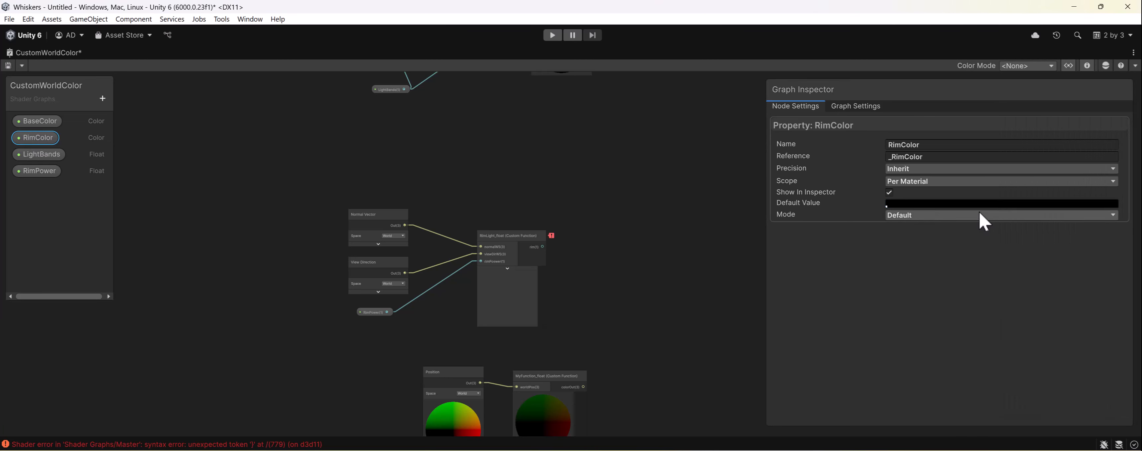
click(932, 168)
click(861, 187)
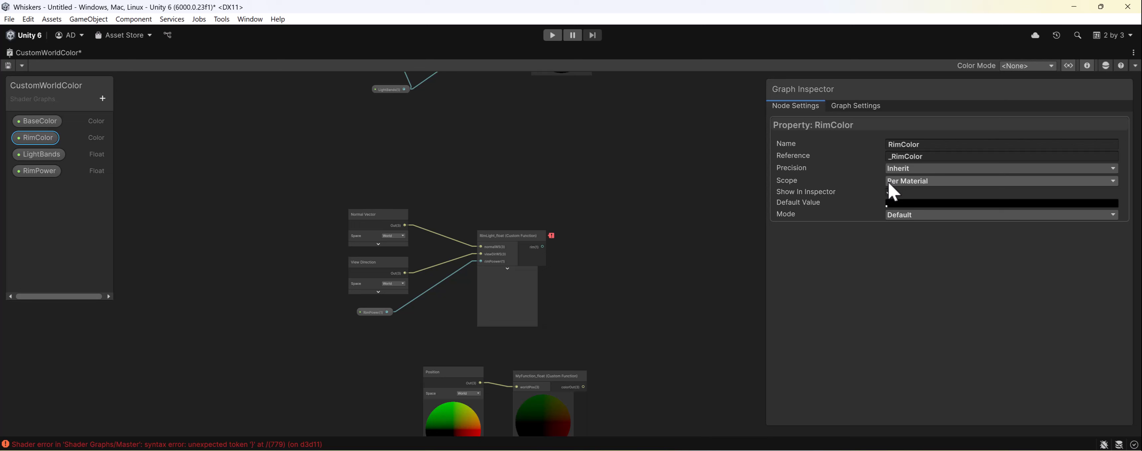
click(919, 215)
click(923, 240)
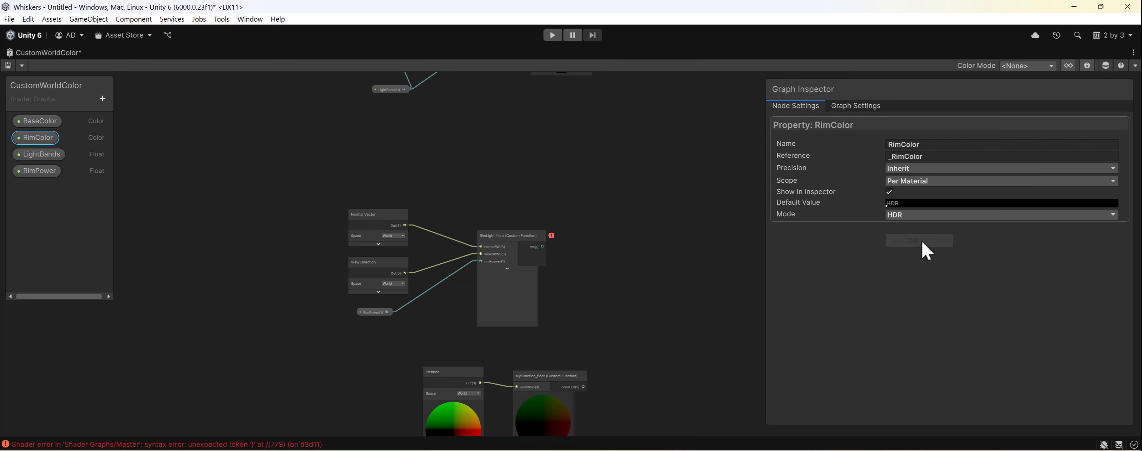
click(920, 204)
drag(982, 225, 950, 221)
click(885, 243)
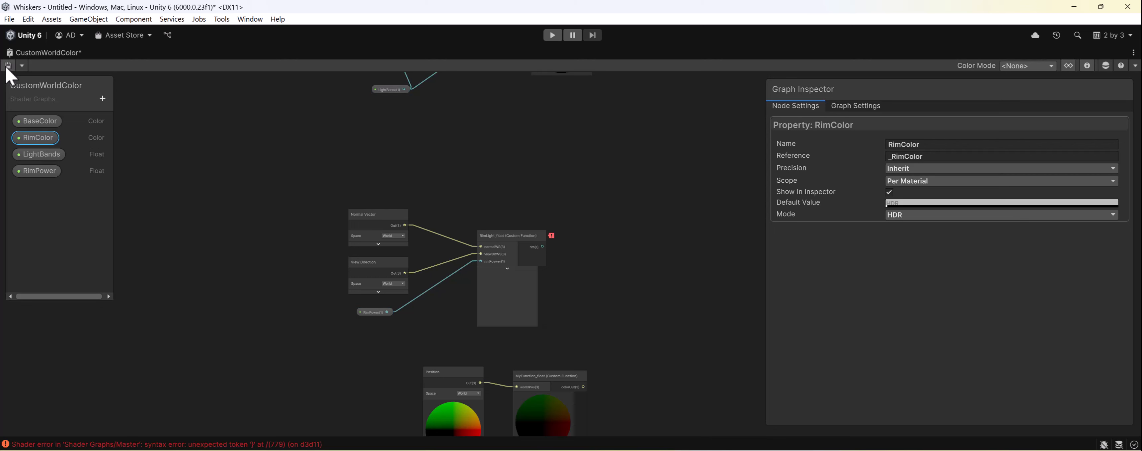
- Place the RimColor property above RimLight_float in the graph and add a Multiply node beside it
drag(36, 137, 508, 186)
scroll(598, 236, up, 2)
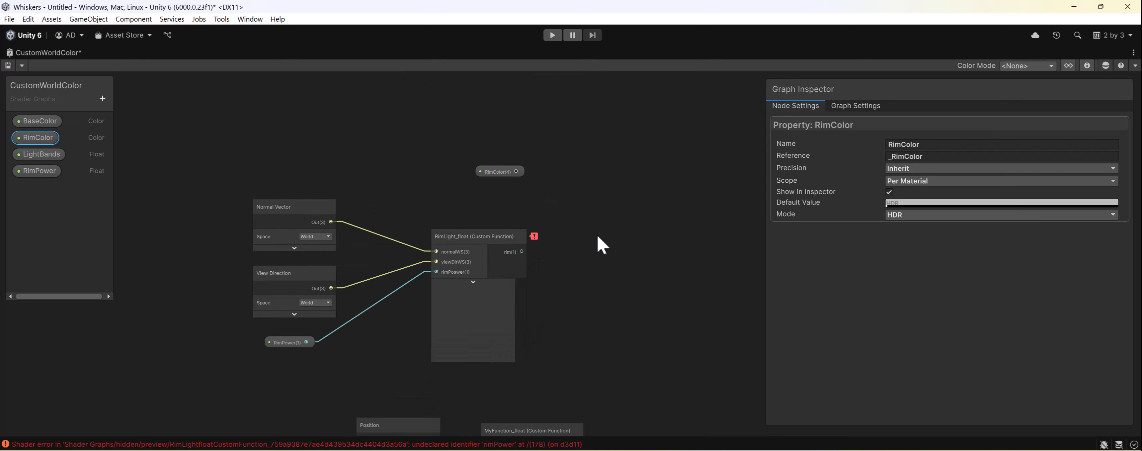
key(space)
text(mul)
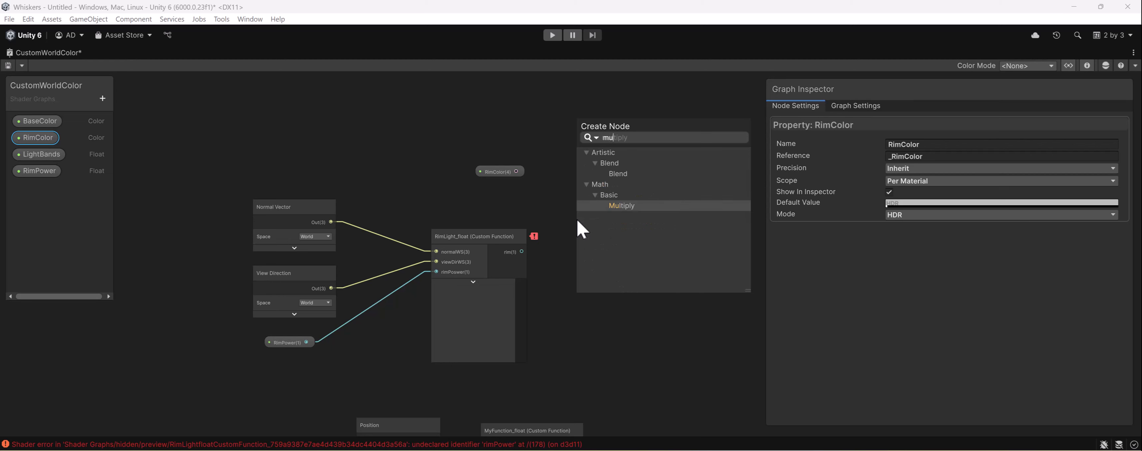
key(Return)
- Connect RimColor to the Multiply node's A input and RimLight_float's rim output to its B input
drag(516, 171, 600, 207)
click(612, 257)
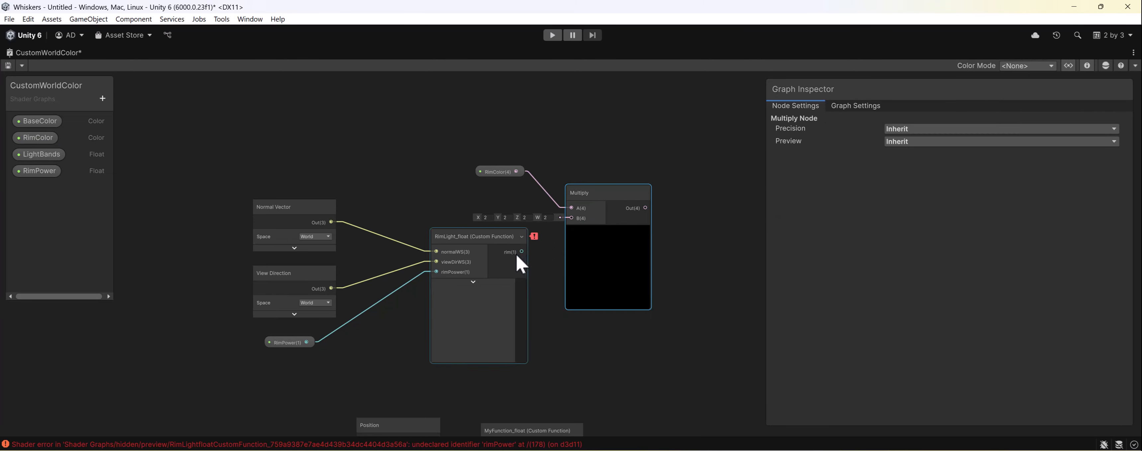
mouse_move(516, 253)
mouse_down()
mouse_move(569, 212)
mouse_move(500, 242)
mouse_up()
- Remove the leading spaces before the "rim = pow(fresnel, rimPower);" line in RimLight_float's body and save
mouse_move(531, 240)
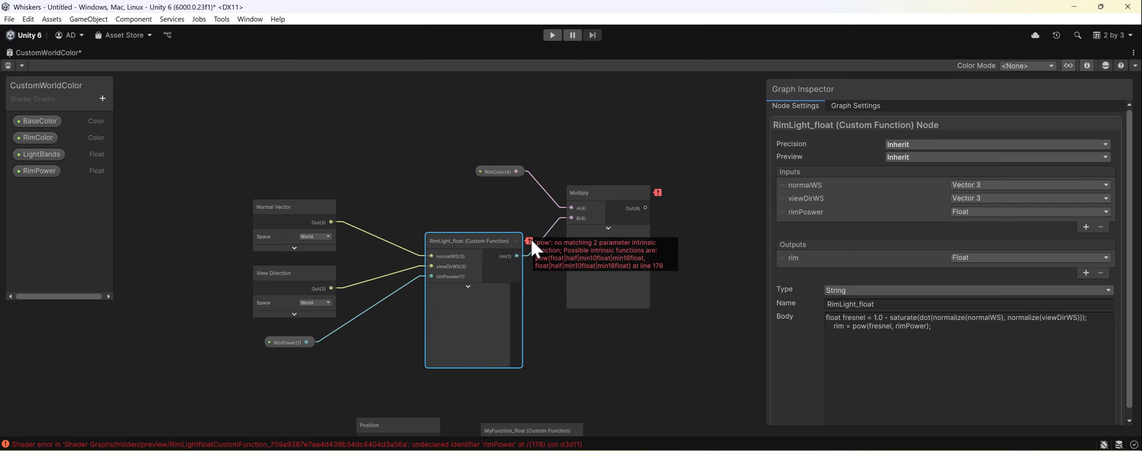
click(834, 328)
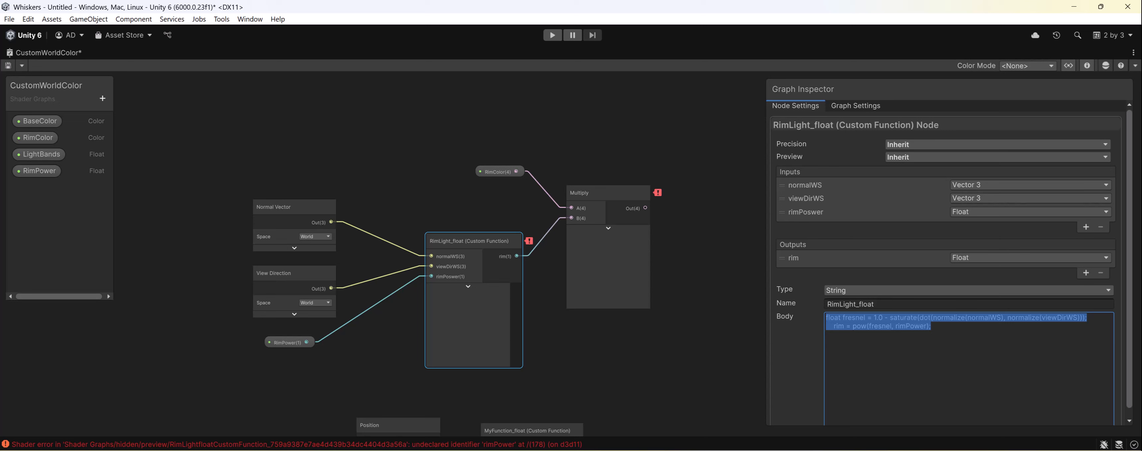
click(835, 327)
key(BackSpace)
key(BackSpace)
key(BackSpace)
key(BackSpace)
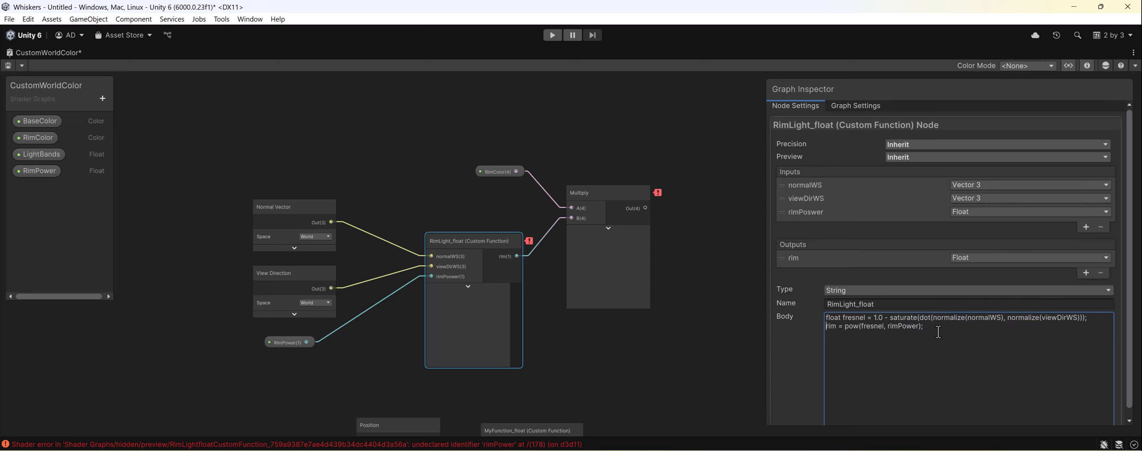
key(ctrl+s)
key(alt+Tab)
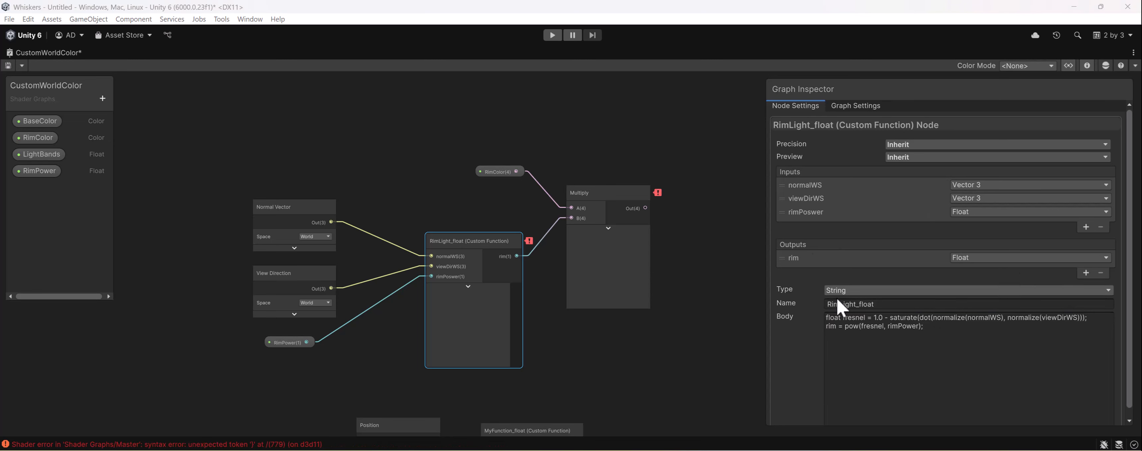
- Examine the shader errors in the Console and recheck the rim line in RimLight_float's body
double_click(827, 327)
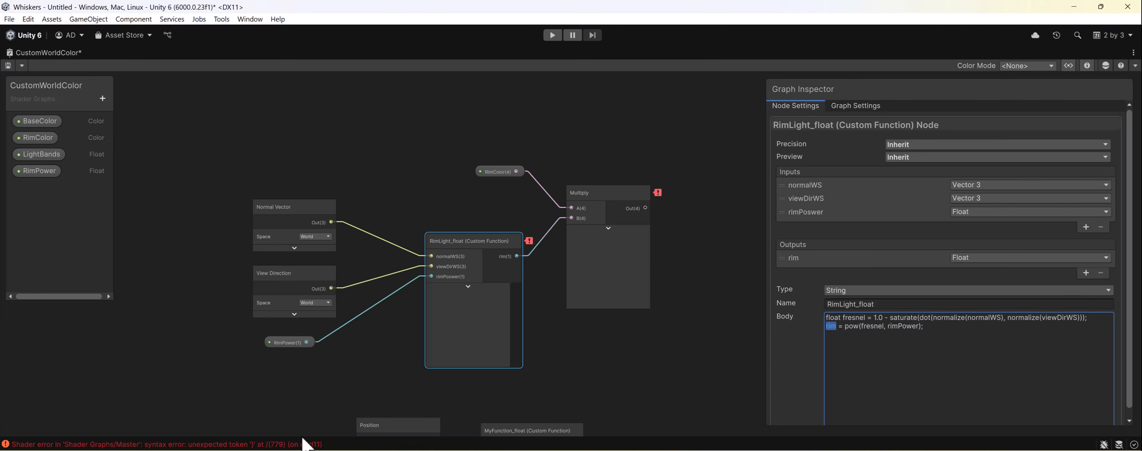
click(292, 444)
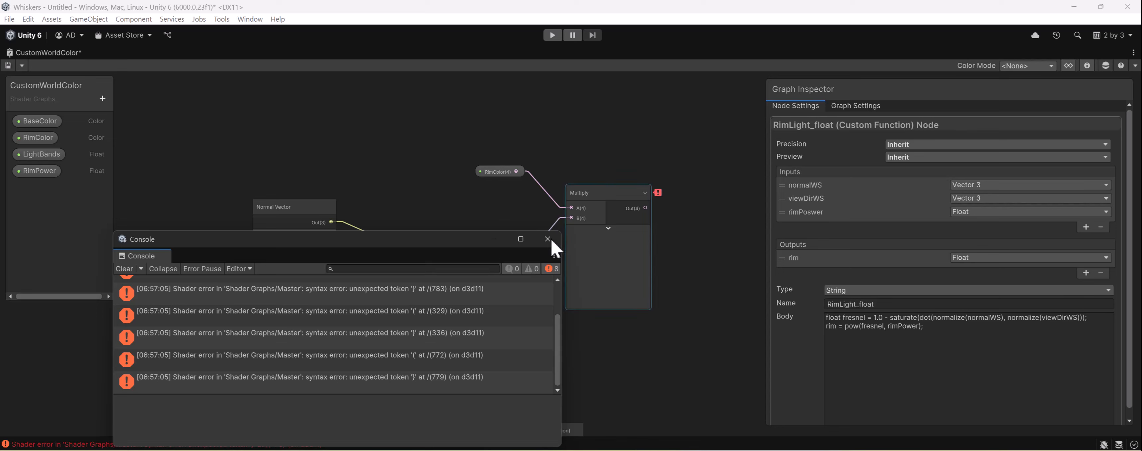
click(548, 239)
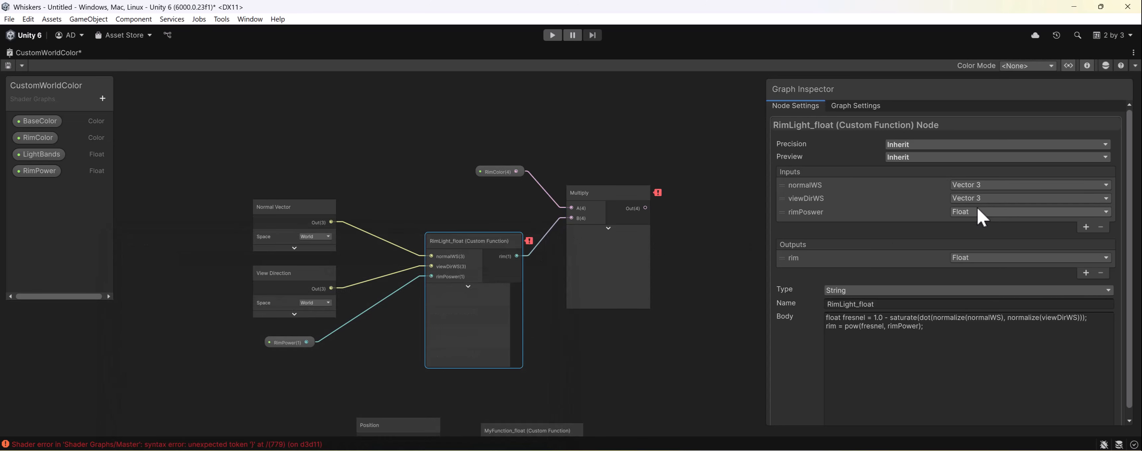
double_click(831, 327)
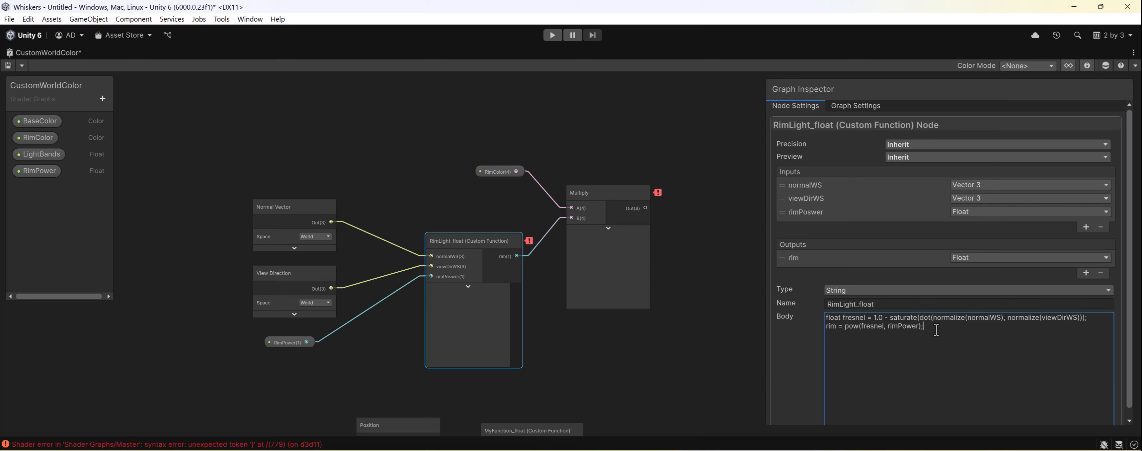
- Correct the name of RimLight_float's third input to rimPower and save the graph
click(811, 212)
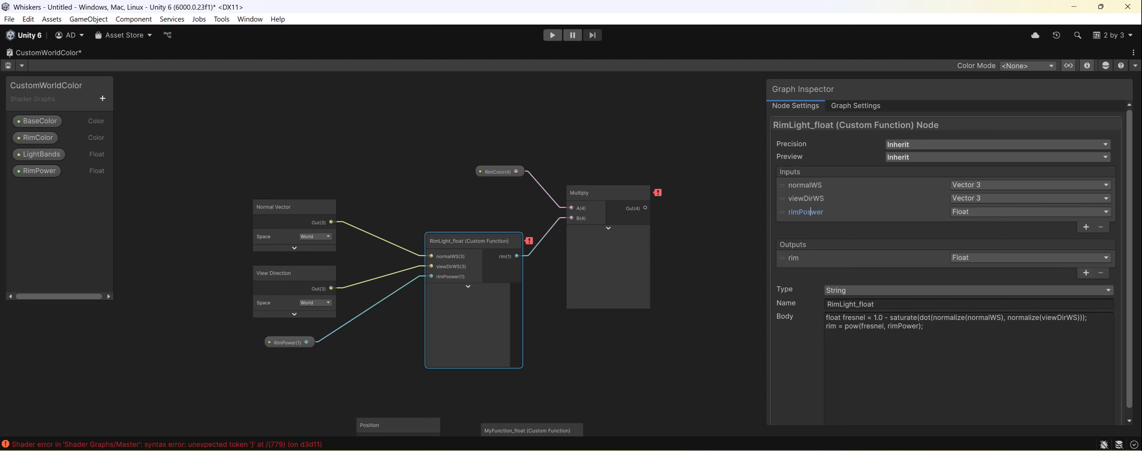
key(Return)
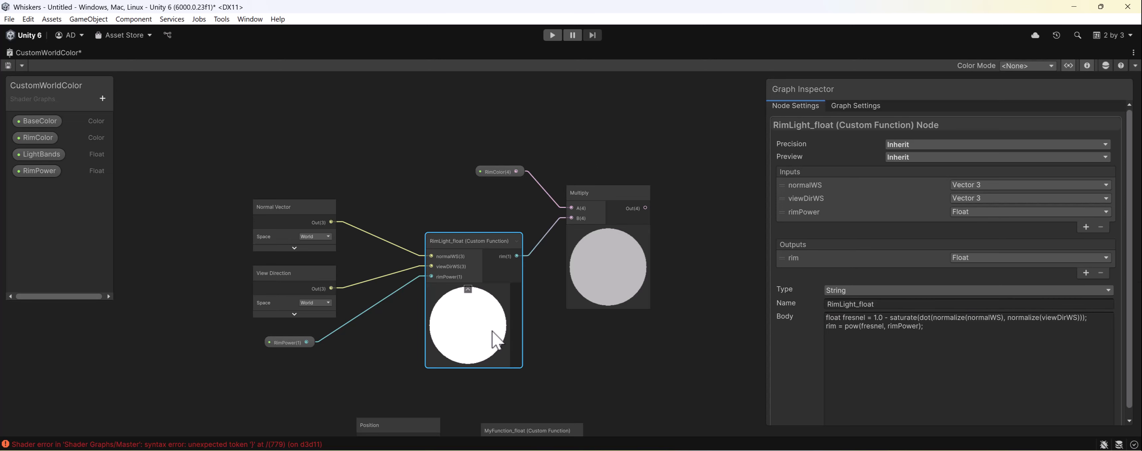
click(562, 345)
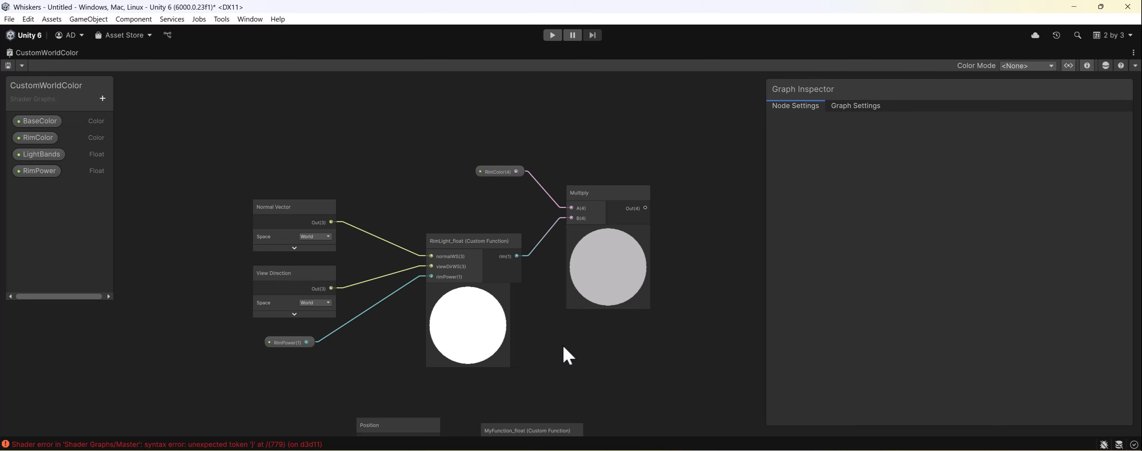
- Move all the rim light nodes, including RimColor and its Multiply node, above the banded lighting chain
scroll(470, 279, down, 5)
middle_drag(486, 241, 520, 308)
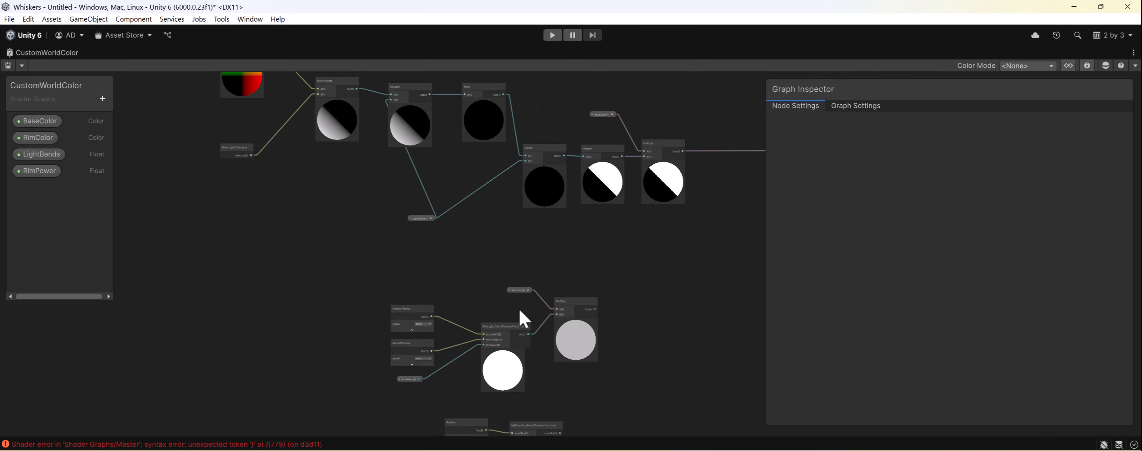
scroll(519, 308, down, 3)
drag(421, 285, 574, 357)
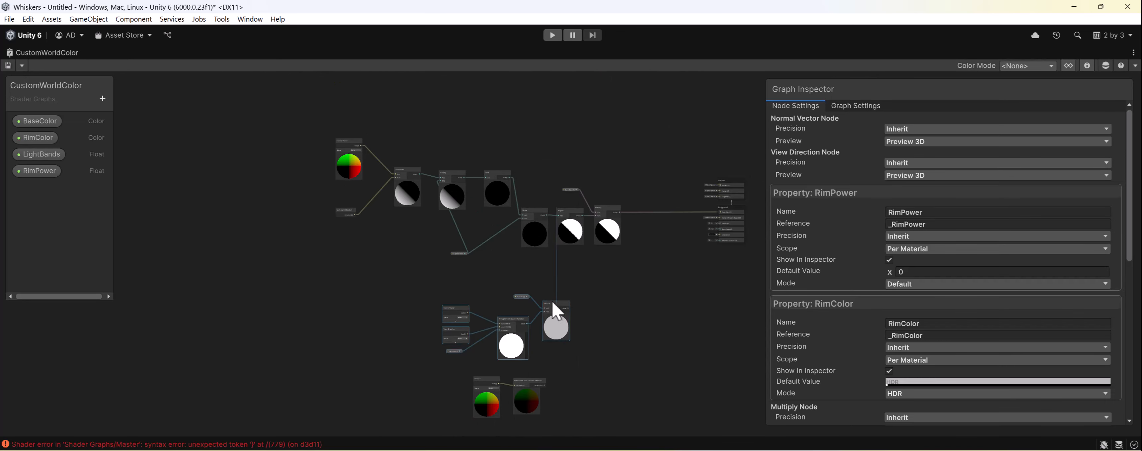
drag(558, 311, 595, 136)
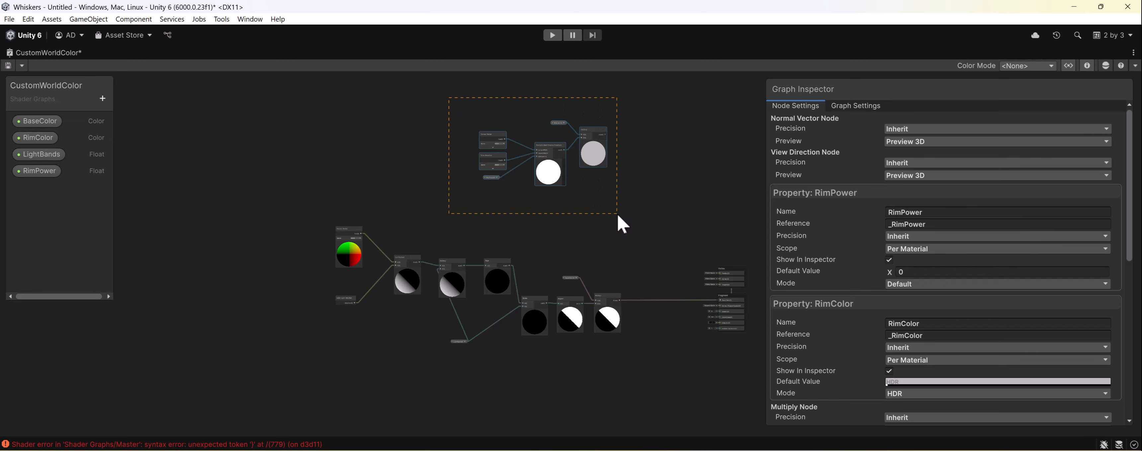
- Group the rim light nodes and title the group Rim Light
drag(618, 213, 617, 214)
key(ctrl+g)
scroll(550, 173, up, 6)
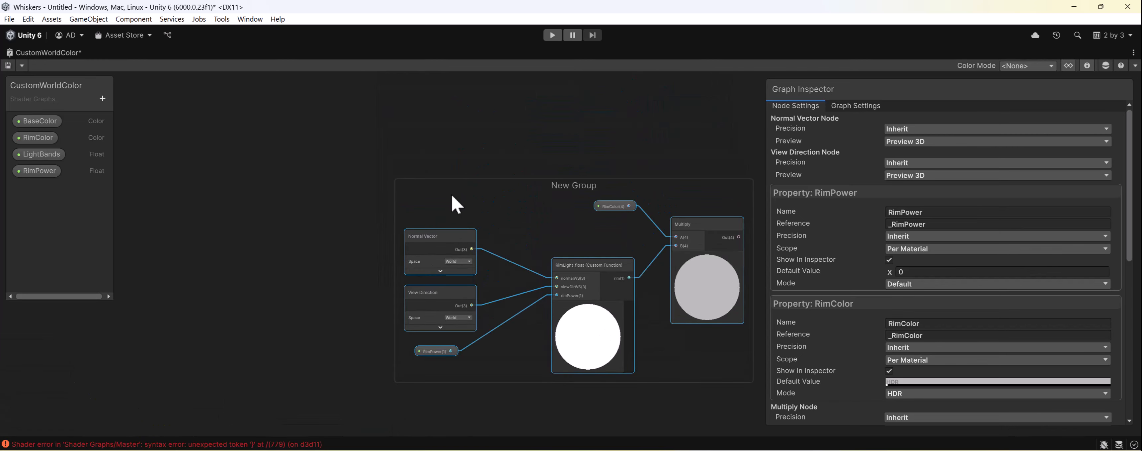
double_click(586, 185)
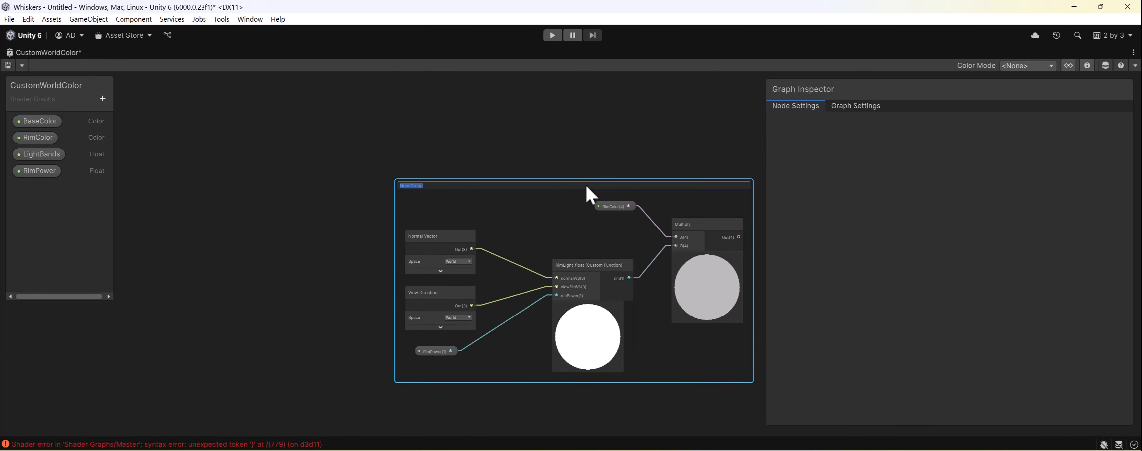
text(Rim Light)
key(Return)
- Group the banded lighting nodes, from Normal Vector and Main Light Direction to the final Multiply, as Light Bands
scroll(585, 185, down, 5)
middle_drag(466, 342, 357, 266)
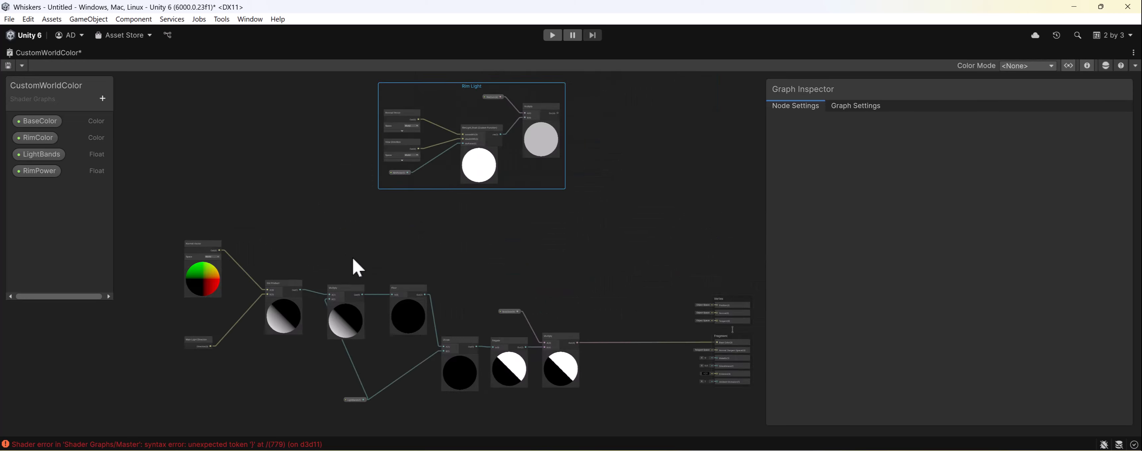
scroll(357, 265, down, 1)
drag(153, 225, 570, 418)
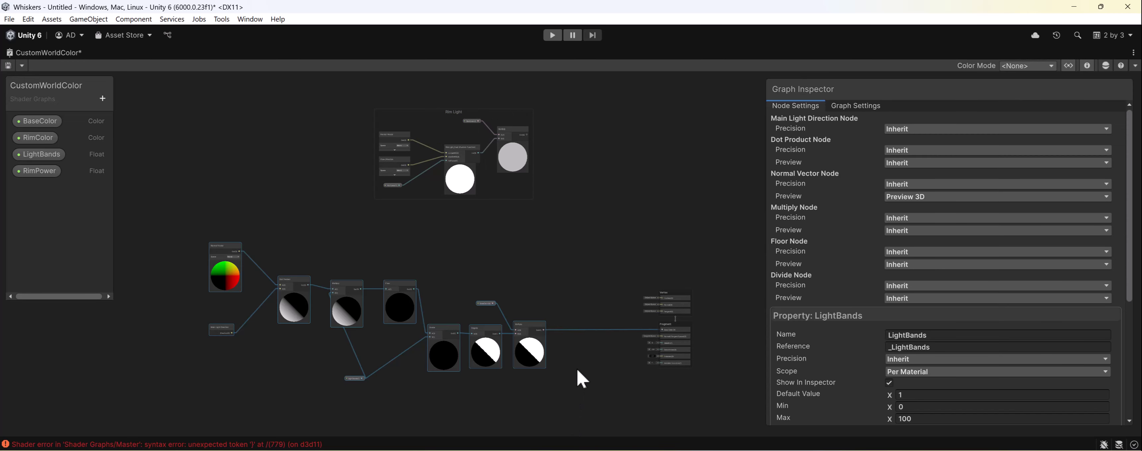
key(ctrl+g)
text(ce)
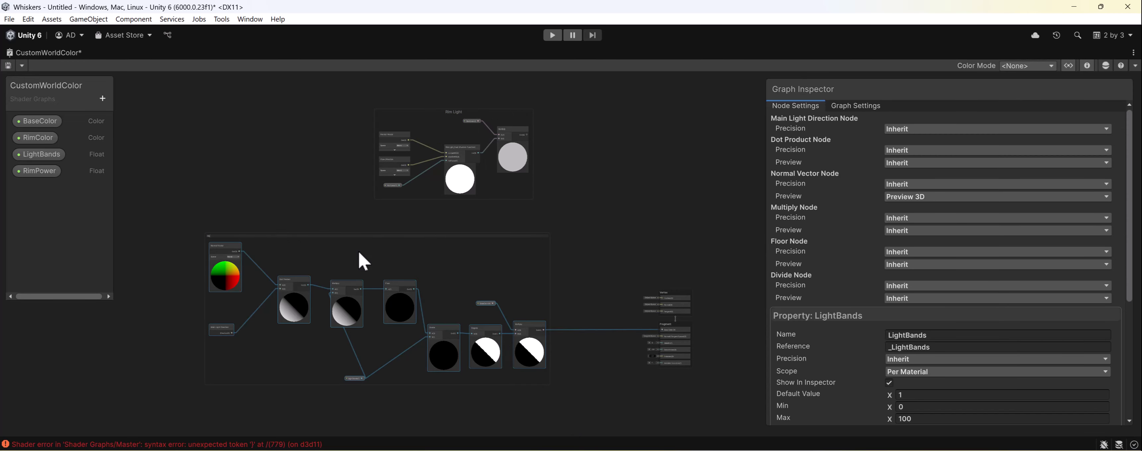
text(ght Bands)
key(Return)
scroll(408, 243, up, 2)
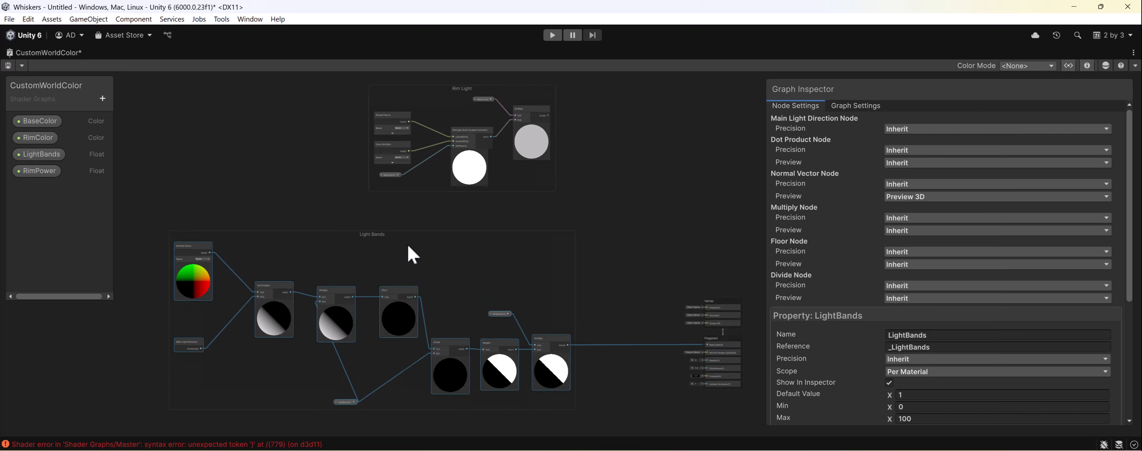
middle_drag(474, 264, 375, 252)
middle_drag(410, 224, 484, 308)
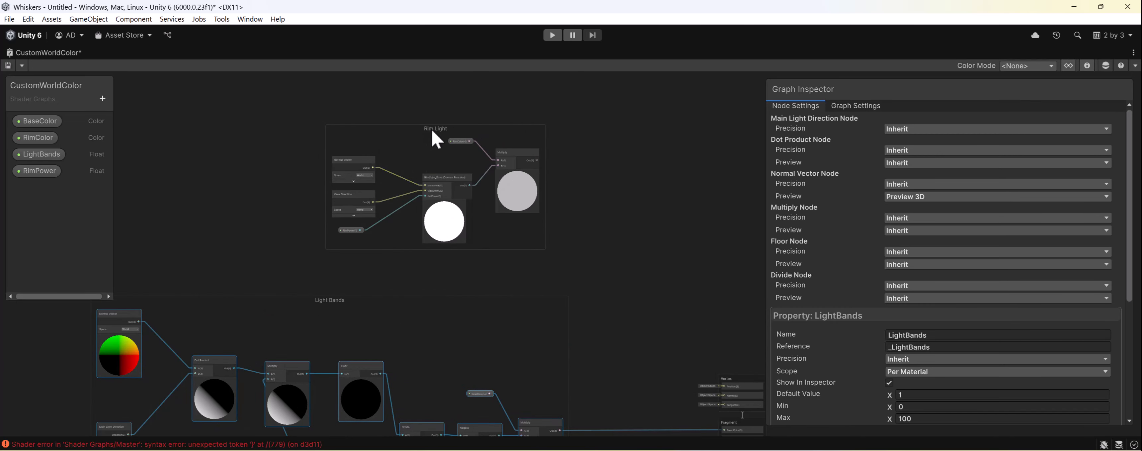
- Move the Rim Light group closer to the Light Bands group and create an Add node before the Fragment stack
drag(432, 130, 461, 184)
key(space)
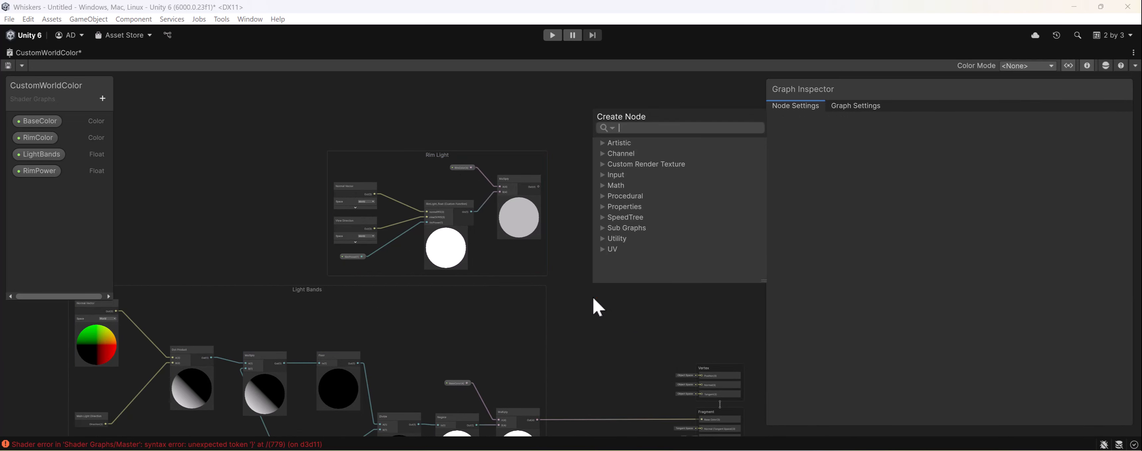
text(add)
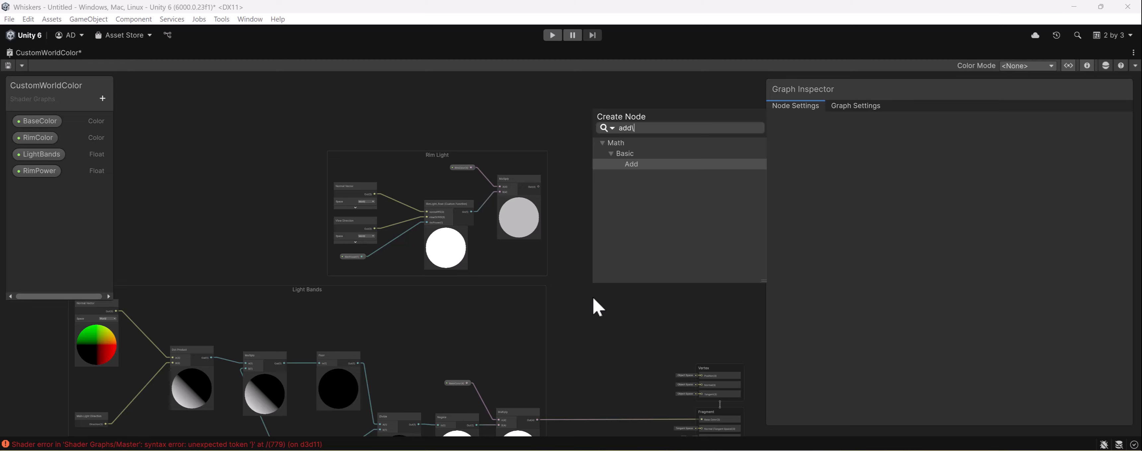
key(Return)
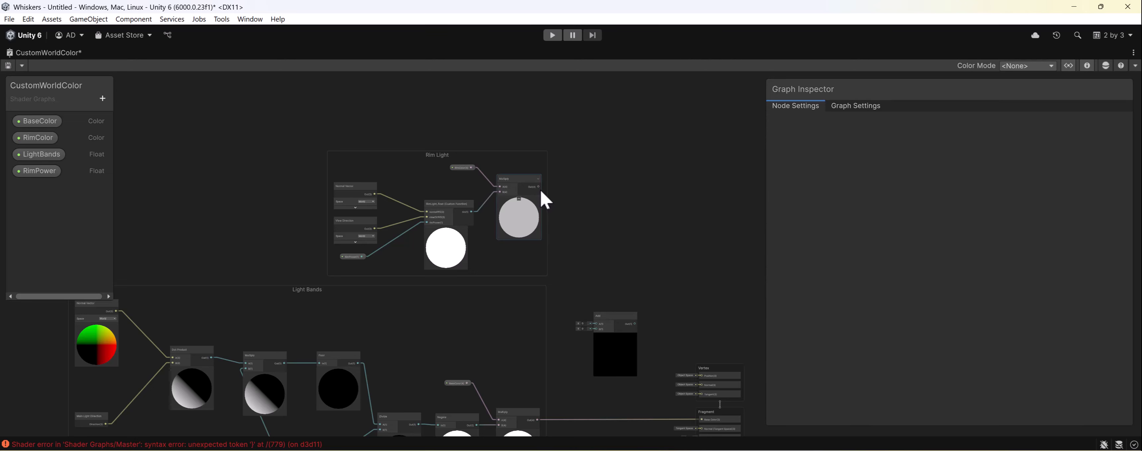
- Sum the Rim Light and Light Bands Multiply outputs through the Add node into the fragment's Base Color, and save the graph
drag(539, 186, 595, 324)
key(a)
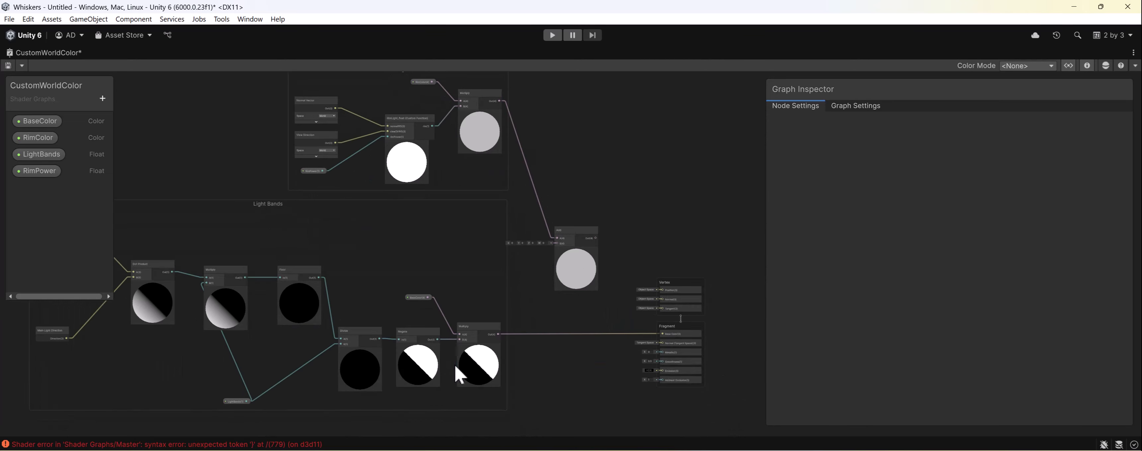
drag(498, 334, 540, 282)
drag(552, 248, 662, 334)
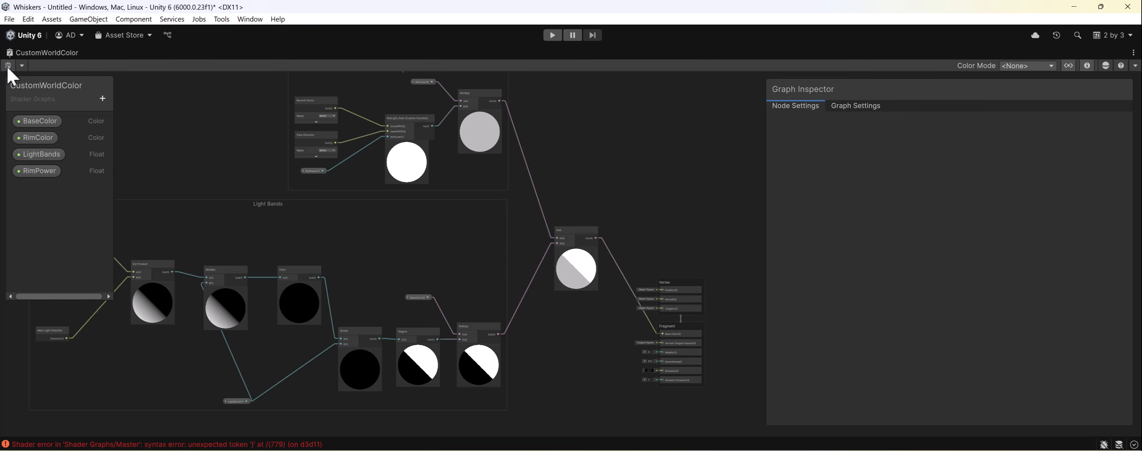
double_click(27, 52)
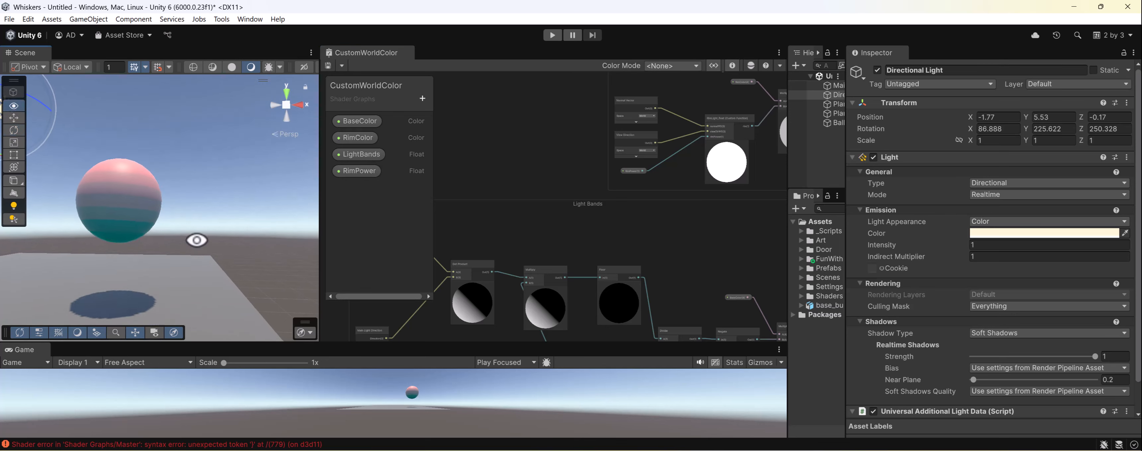
- Select the Ball and set its CustomWorldColor material's RimPower to 1
alt+drag(196, 240, 186, 213)
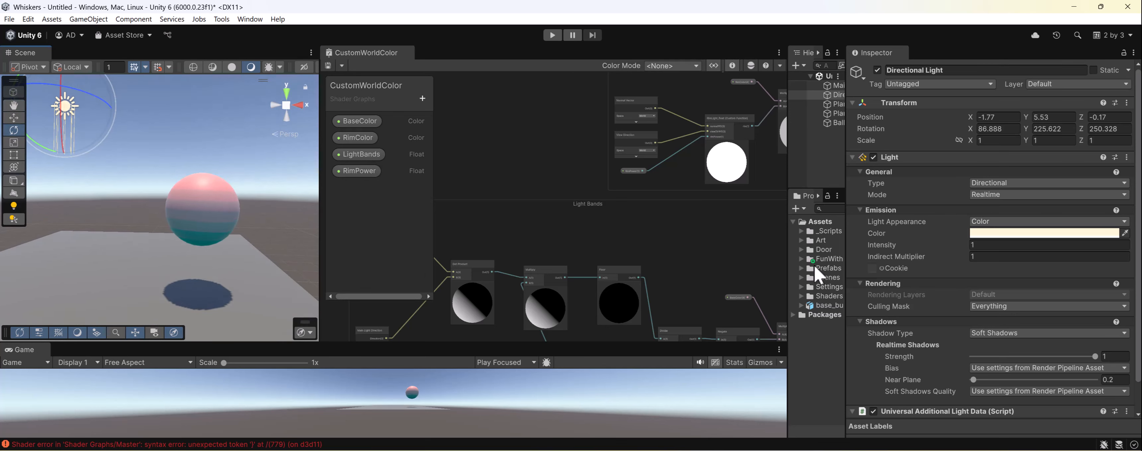
click(198, 227)
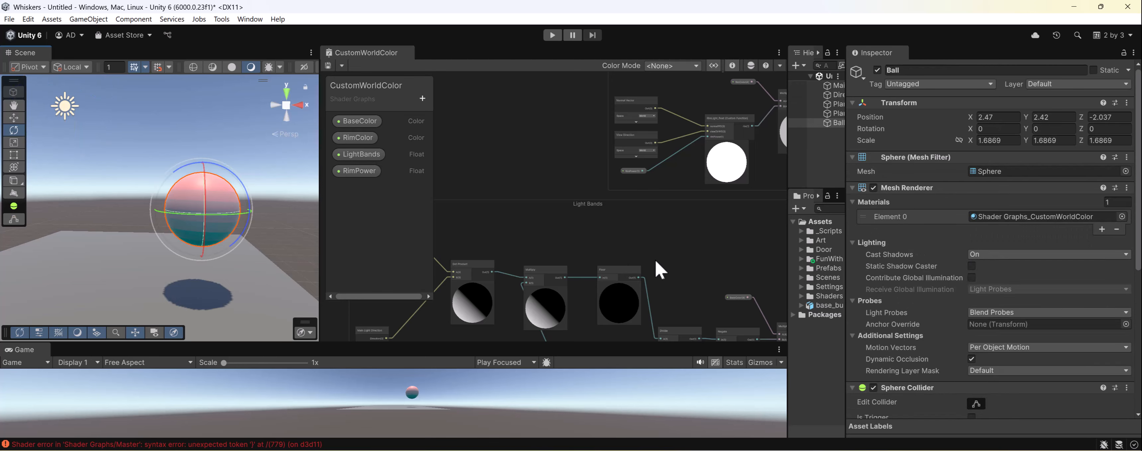
scroll(1042, 258, down, 10)
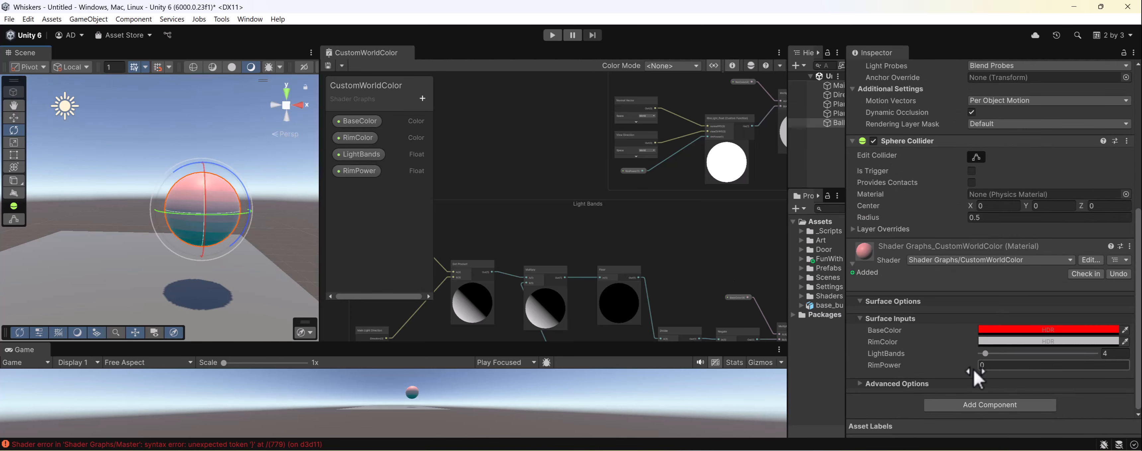
click(999, 369)
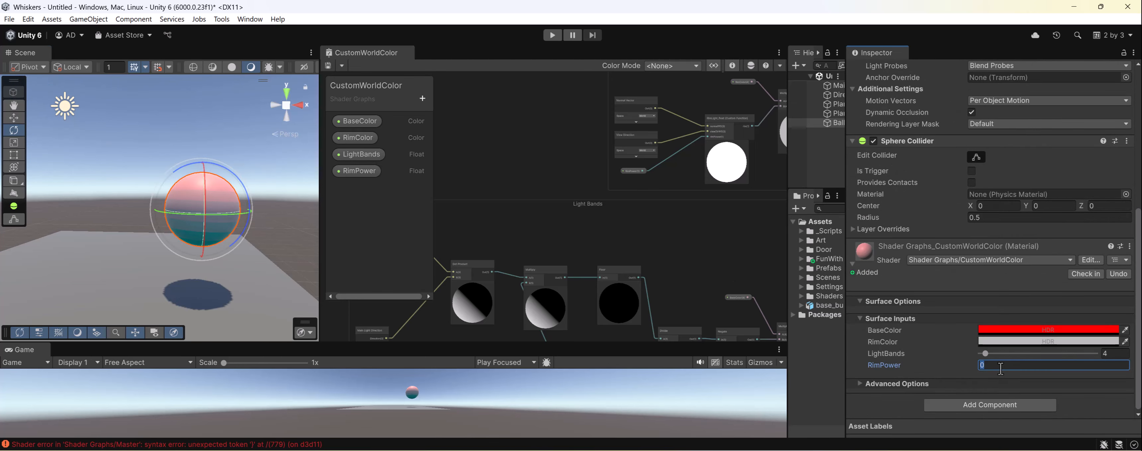
text(1)
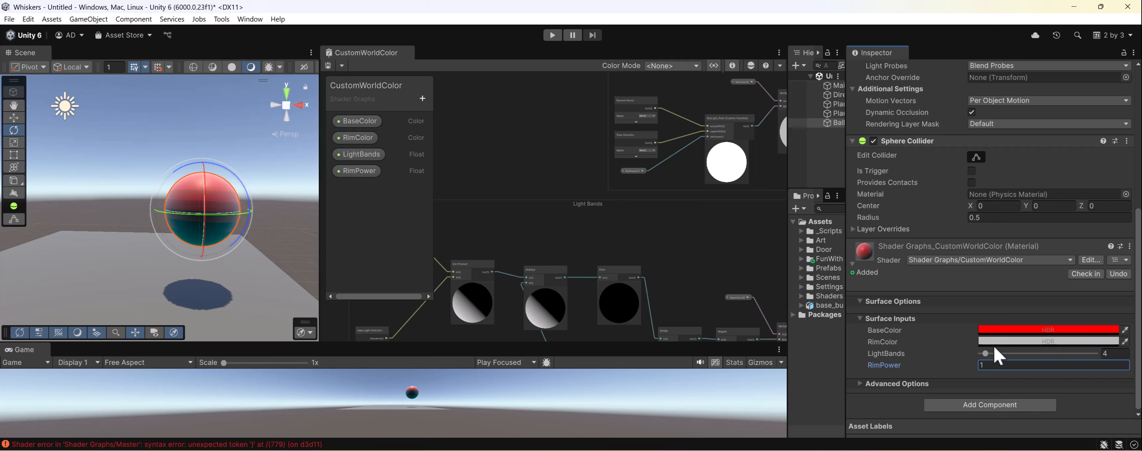
- Set the ball material's LightBands to 3
drag(985, 354, 992, 353)
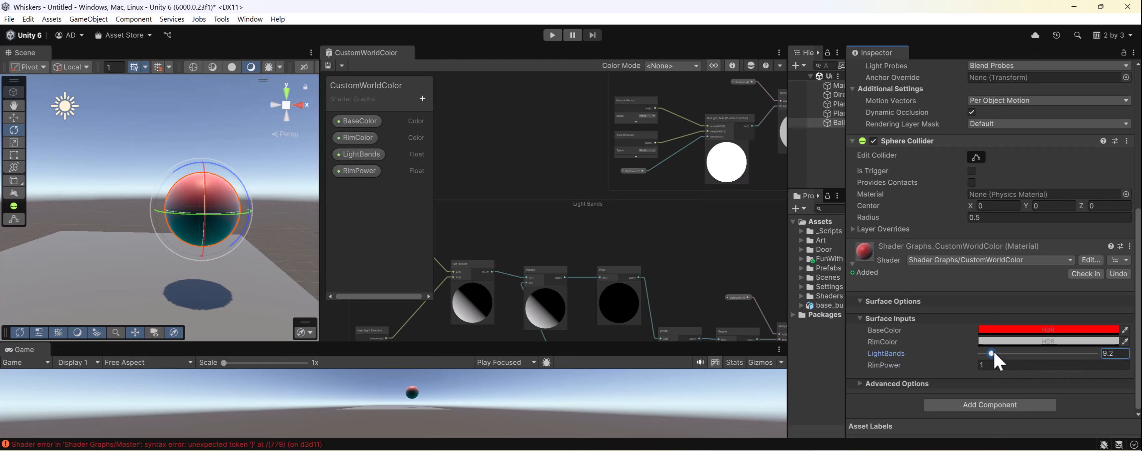
click(1116, 354)
text(3)
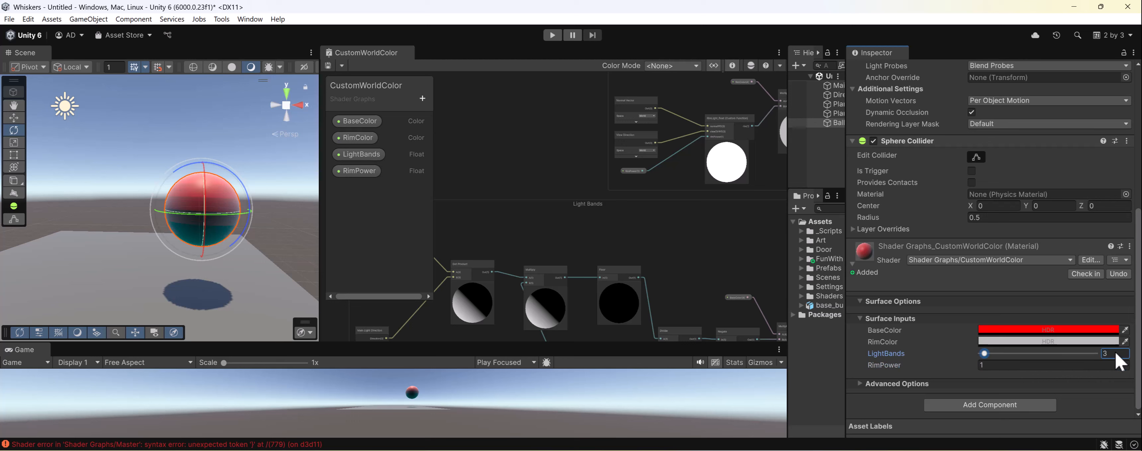
- Change the ball material's BaseColor to light grey and its RimColor to red
click(1005, 330)
click(1056, 221)
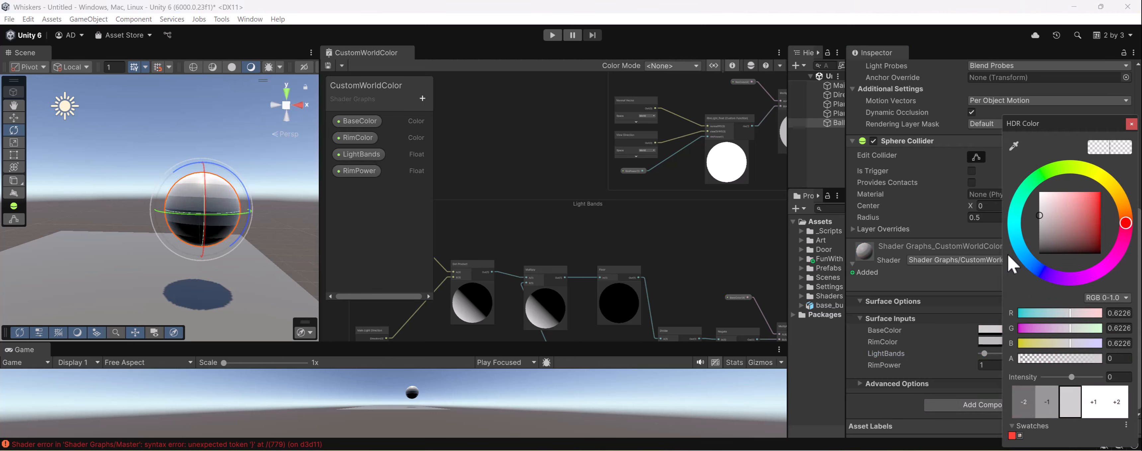
click(1009, 341)
click(1009, 341)
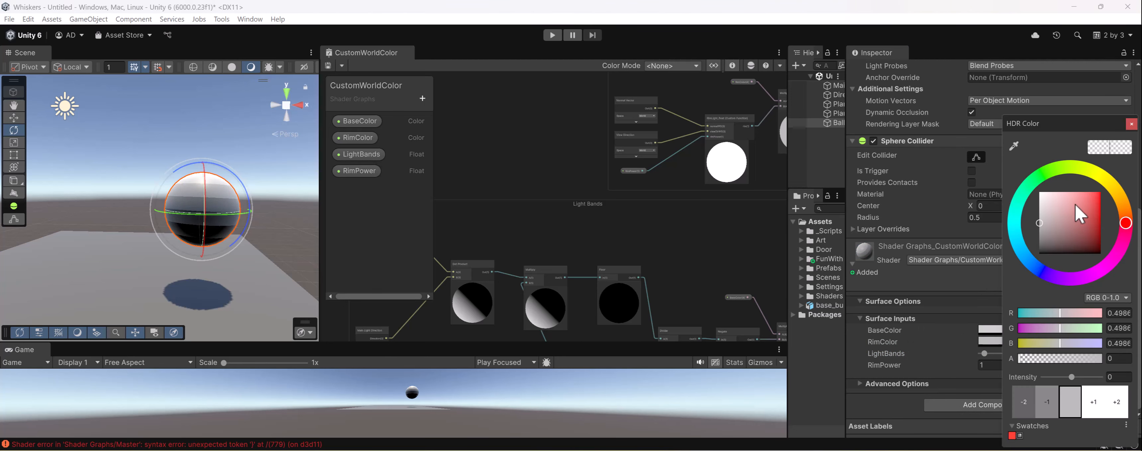
drag(1080, 217, 1121, 182)
click(969, 345)
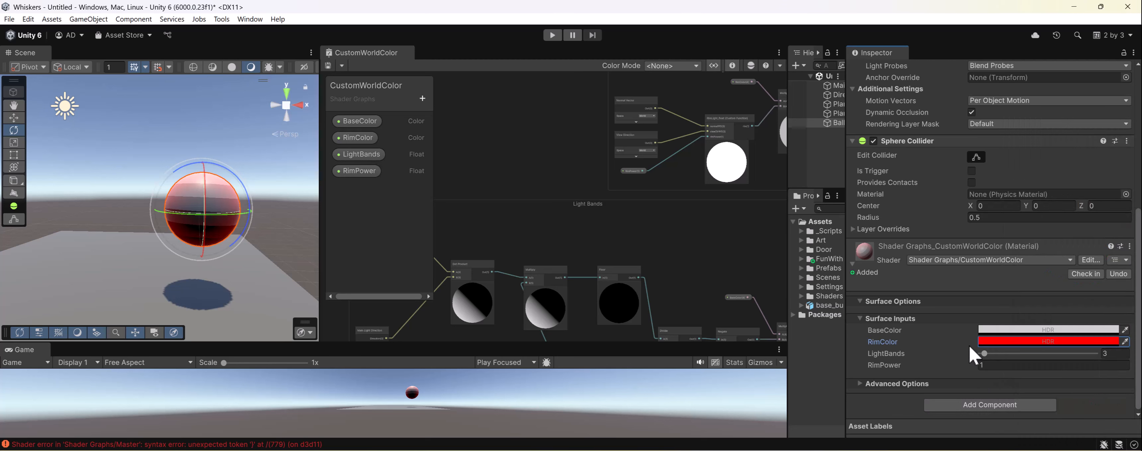
- Set the material's RimPower to 0 and look at the ball's red rim tint
mouse_move(966, 366)
mouse_down()
mouse_move(938, 367)
mouse_move(953, 368)
mouse_up()
click(996, 371)
key(BackSpace)
key(BackSpace)
key(BackSpace)
key(BackSpace)
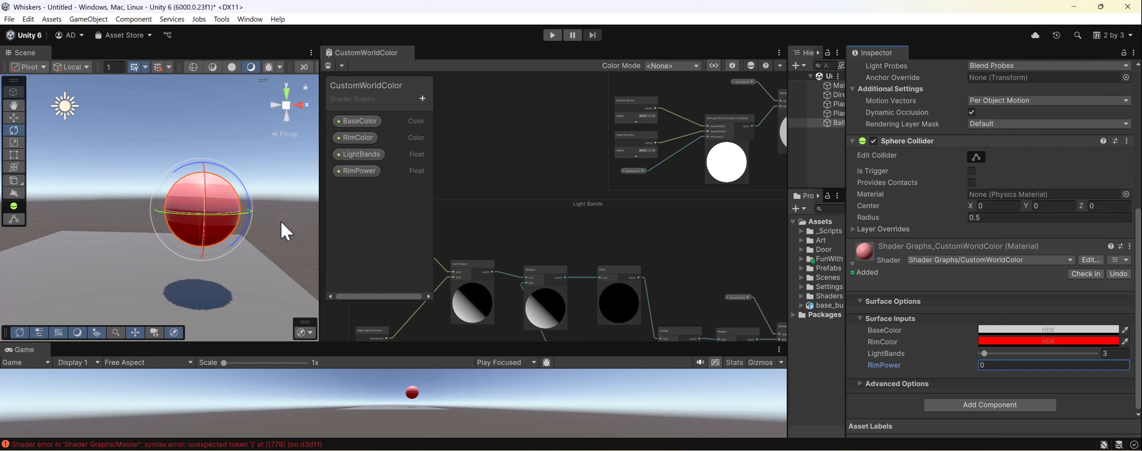
alt+drag(191, 201, 178, 185)
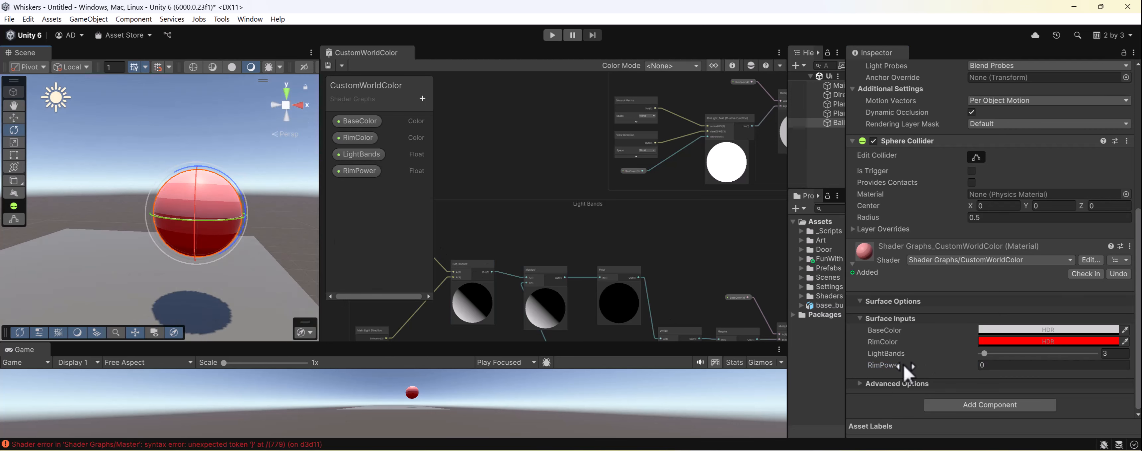
- Raise RimPower to 1.15 and check the deselected ball from another angle before reselecting it
drag(903, 364, 922, 364)
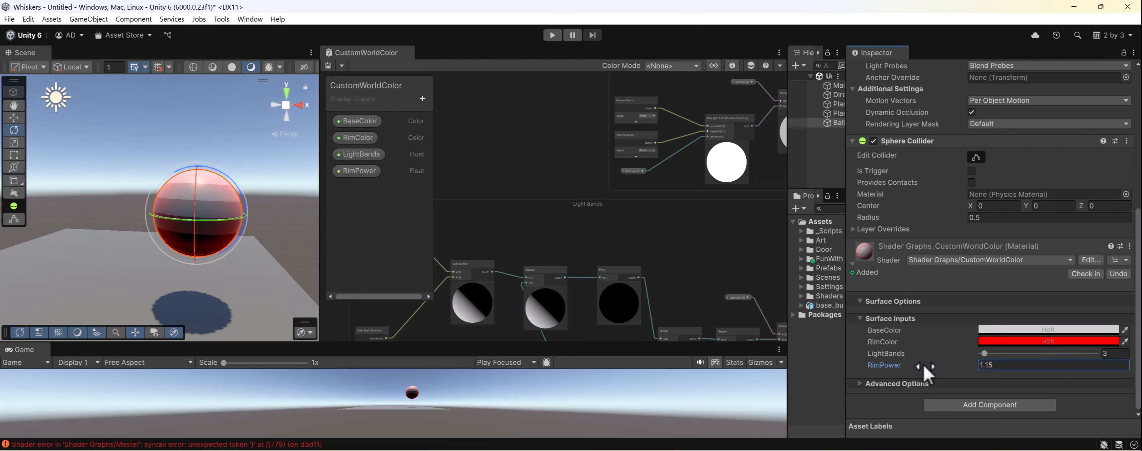
click(143, 157)
scroll(186, 222, down, 3)
alt+drag(202, 255, 213, 225)
click(216, 232)
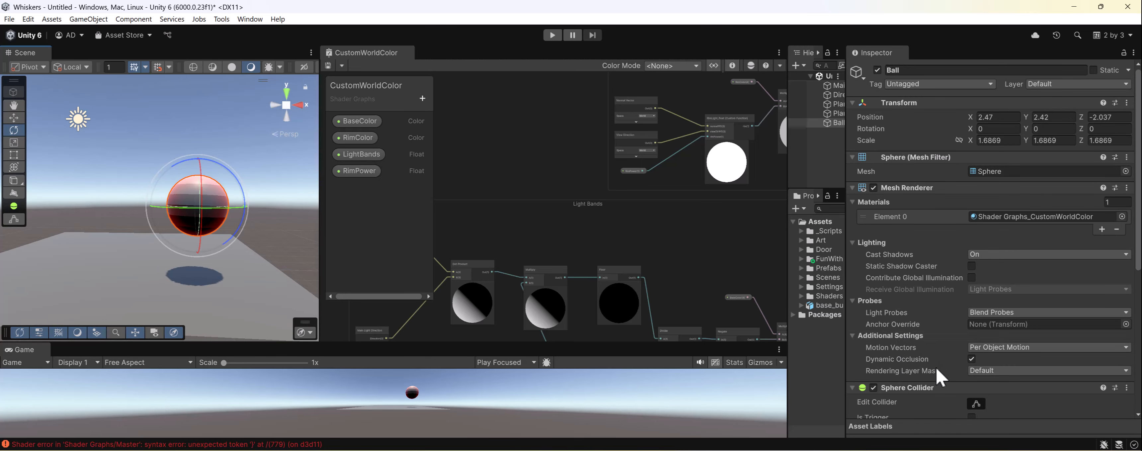
- Increase RimPower to 3.26 and check how narrow the rim is with the ball deselected, reselecting the ball
scroll(926, 348, down, 5)
click(923, 365)
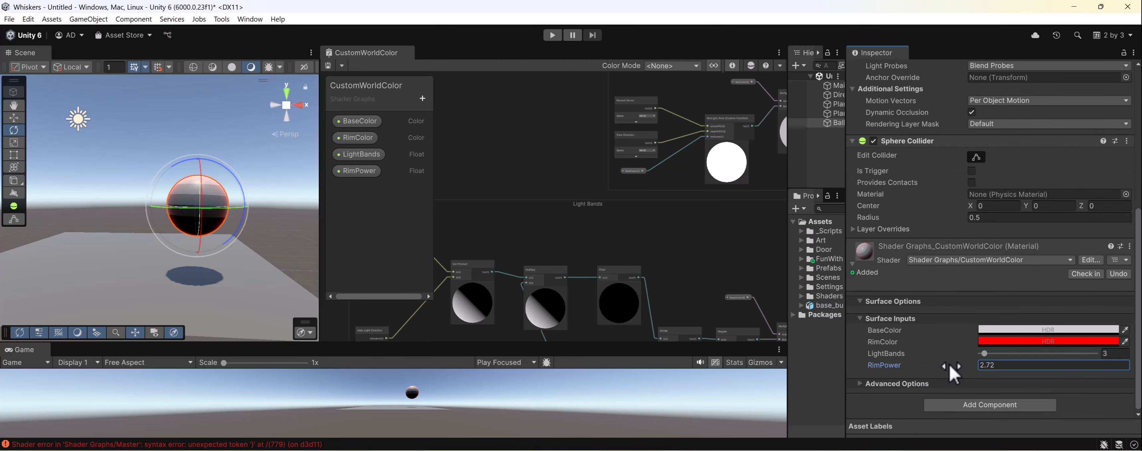
click(195, 142)
mouse_move(222, 224)
alt+mouse_down()
mouse_move(263, 257)
mouse_move(217, 213)
alt+mouse_up()
click(216, 203)
scroll(990, 337, down, 5)
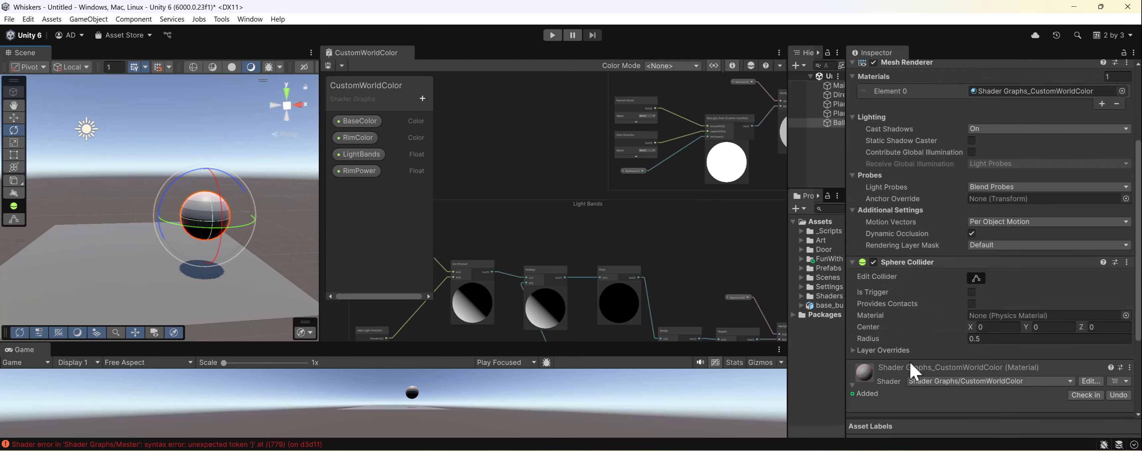
- Set the material's LightBands to 4 and RimPower to 5
click(1028, 354)
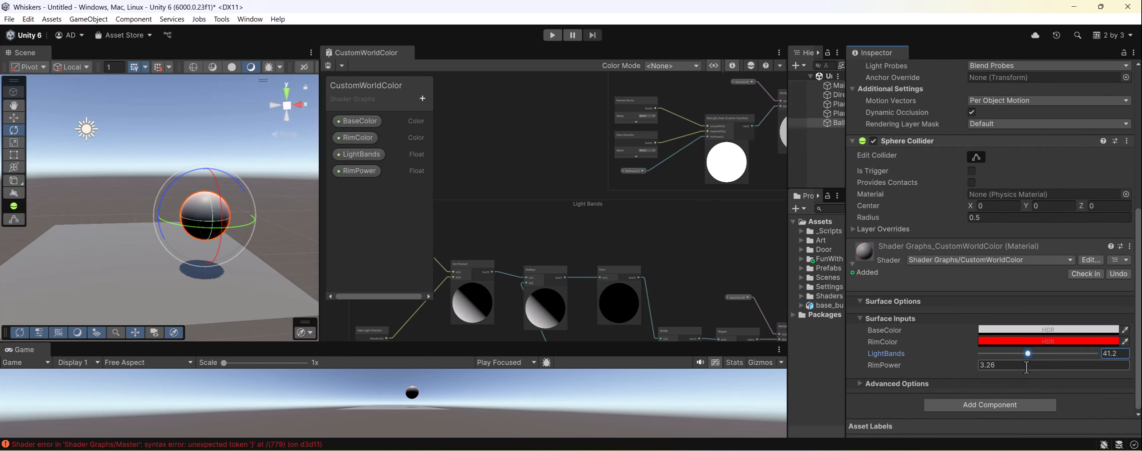
click(1113, 355)
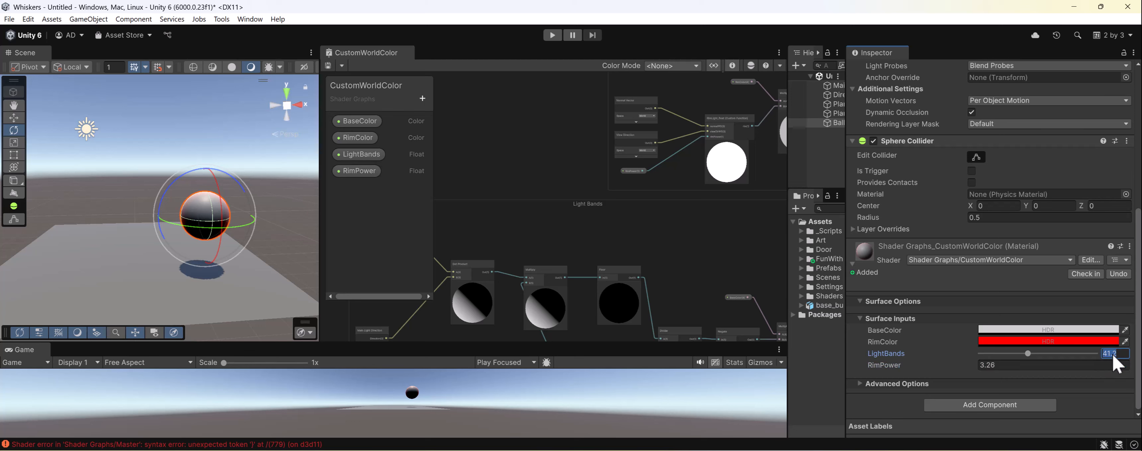
text(4)
click(1071, 361)
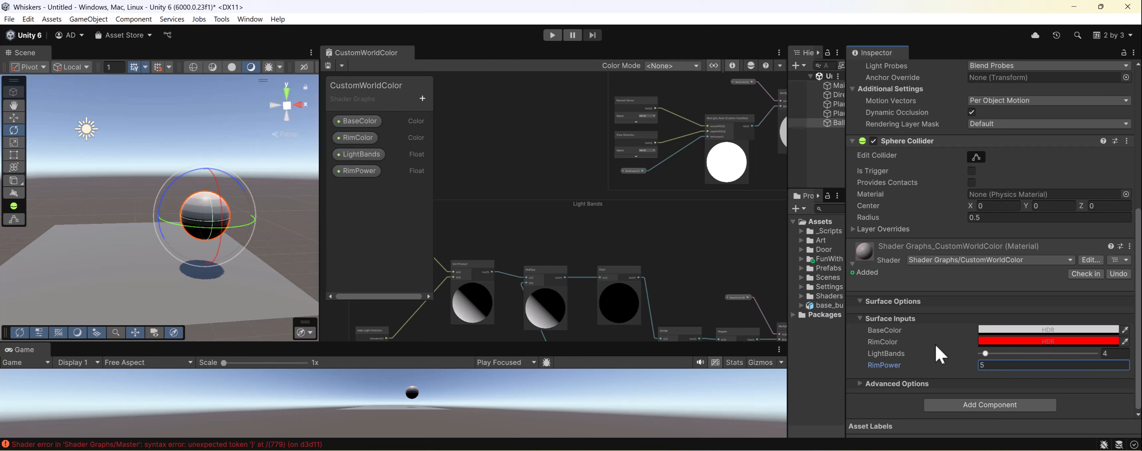
- Examine the rim light up close on the deselected ball and reselect it to show its material settings
click(194, 146)
scroll(174, 164, up, 2)
scroll(191, 195, up, 1)
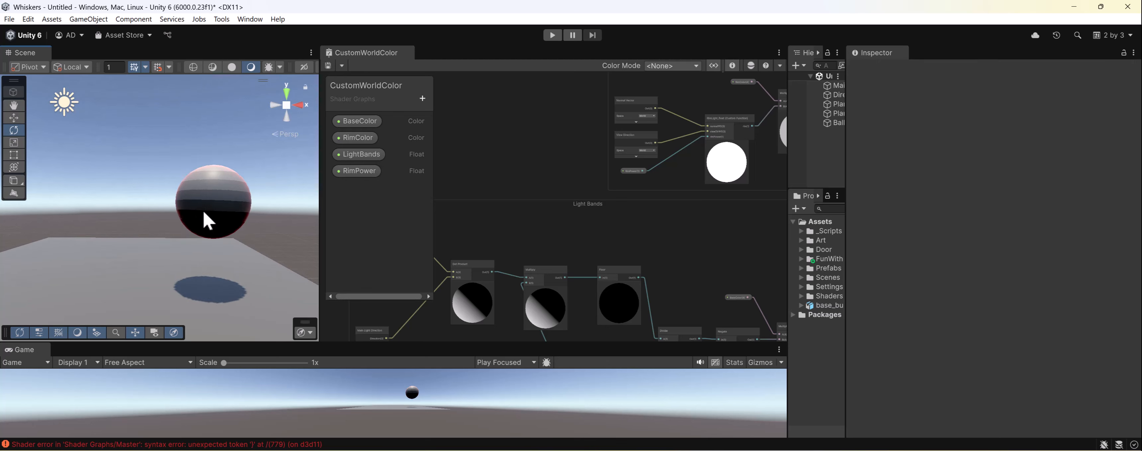
click(205, 217)
scroll(909, 346, down, 4)
scroll(931, 336, down, 2)
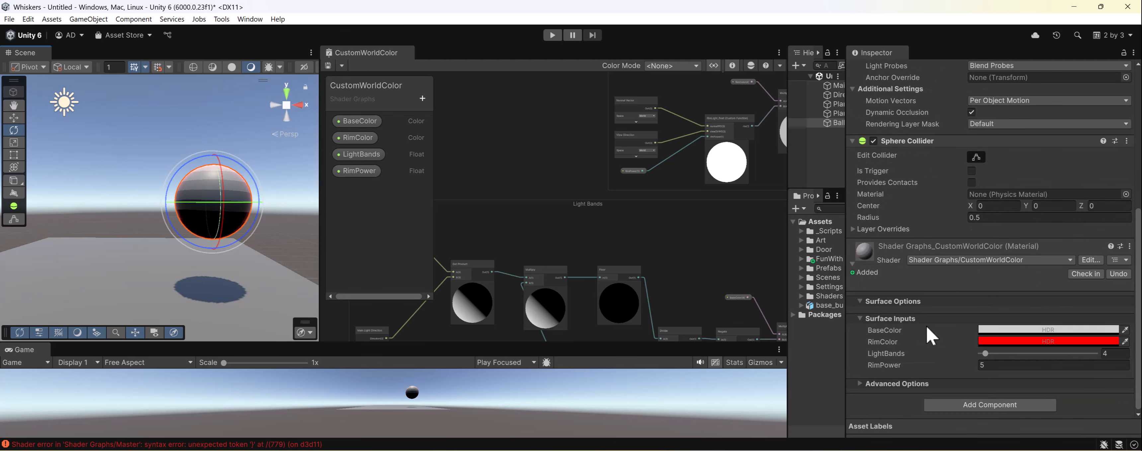
- Rename the RimPower property in the shader graph to RimLightPower
middle_drag(640, 209, 581, 179)
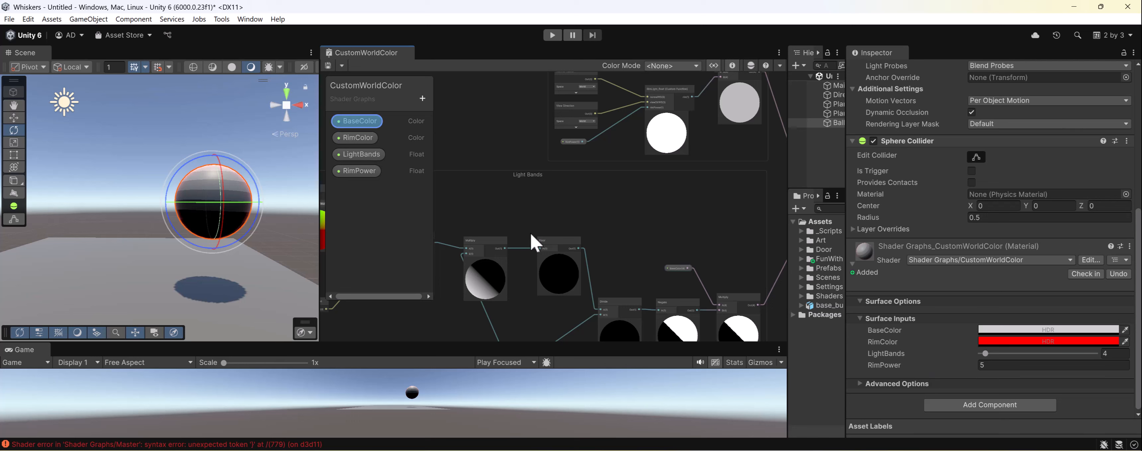
click(362, 172)
double_click(361, 172)
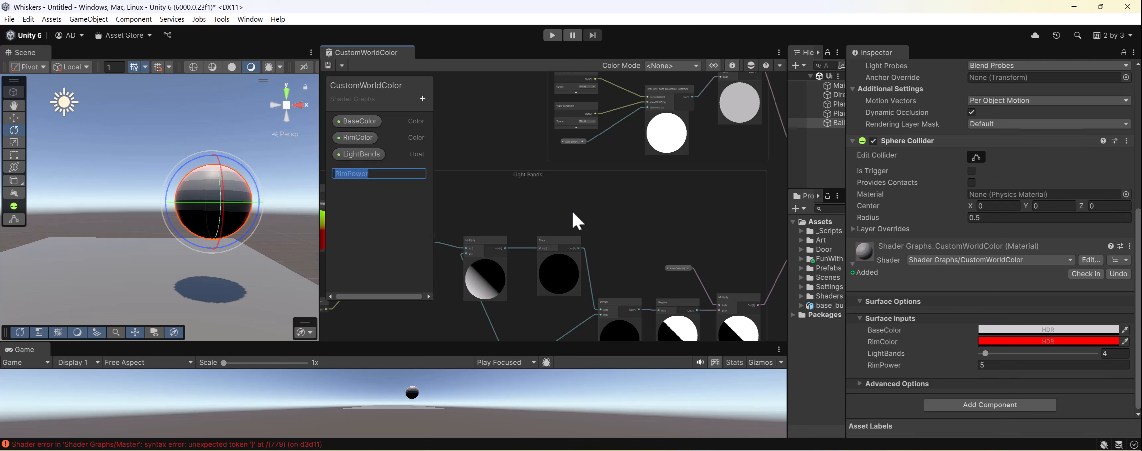
key(Left)
key(Right)
key(Right)
text(Light)
key(Return)
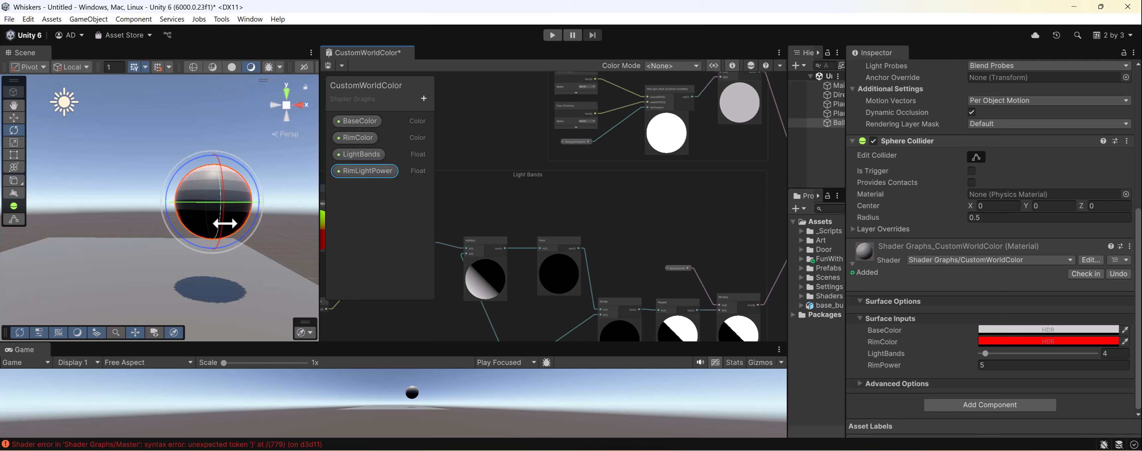
- Enlarge the shader graph window and maximize it so the Graph Inspector has room
drag(320, 234, 195, 221)
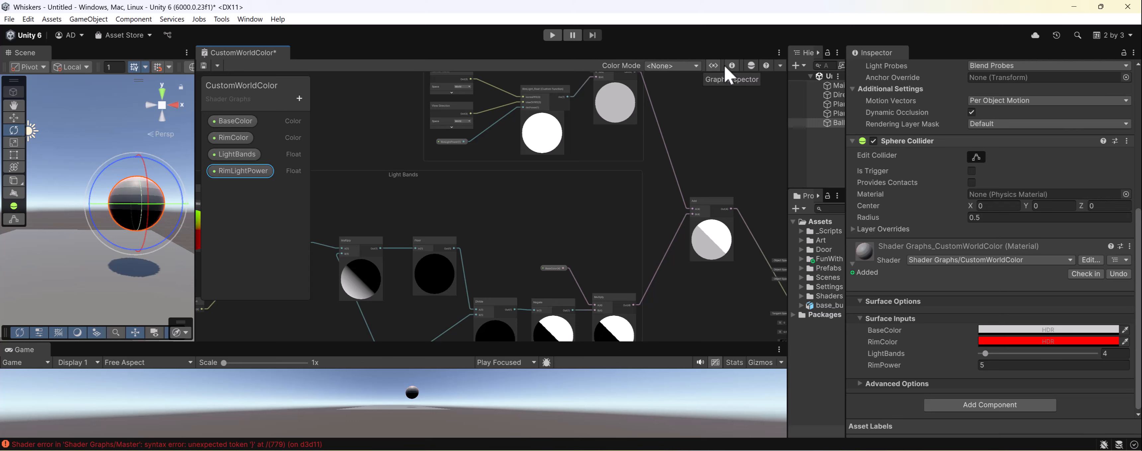
click(713, 66)
click(716, 69)
click(752, 66)
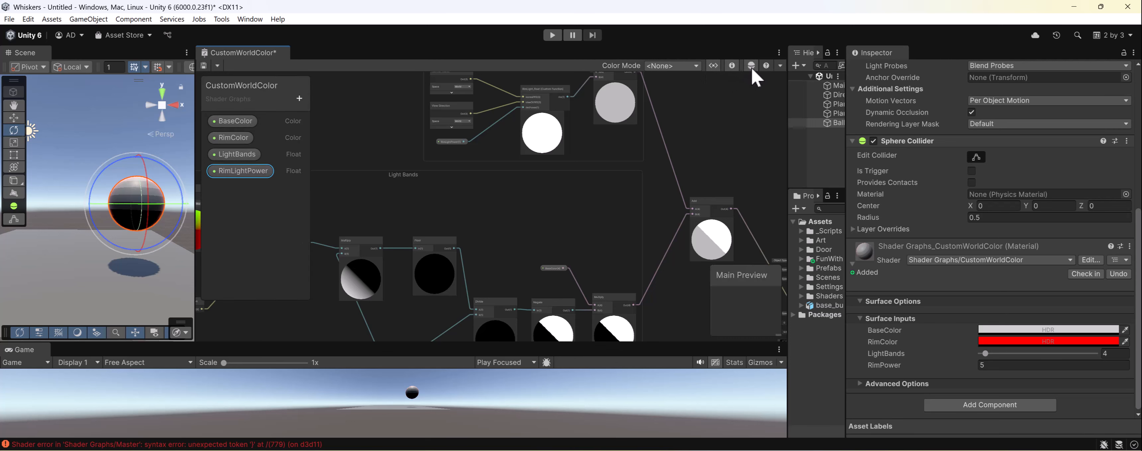
click(715, 67)
click(715, 66)
double_click(264, 54)
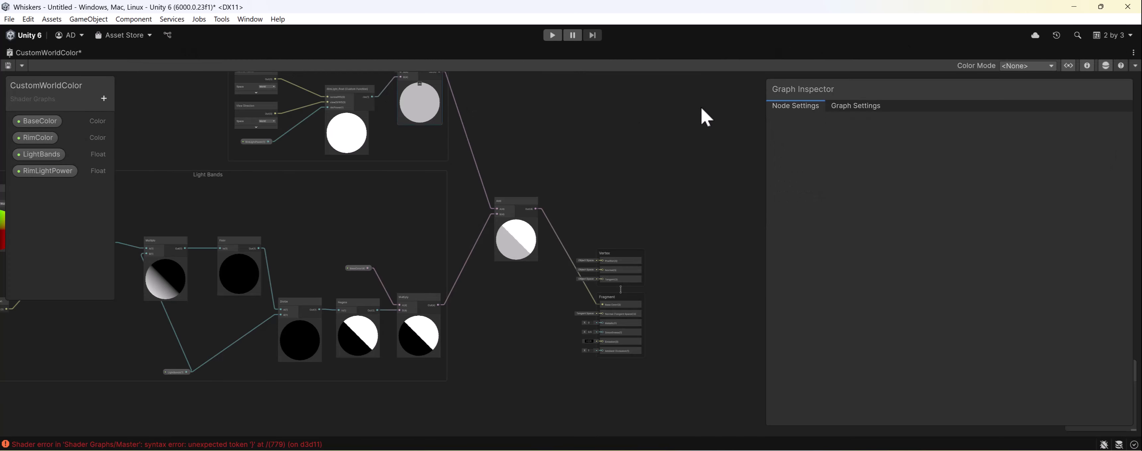
- Change the RimLightPower property's mode to Slider and restore the multi-panel editor layout
click(44, 171)
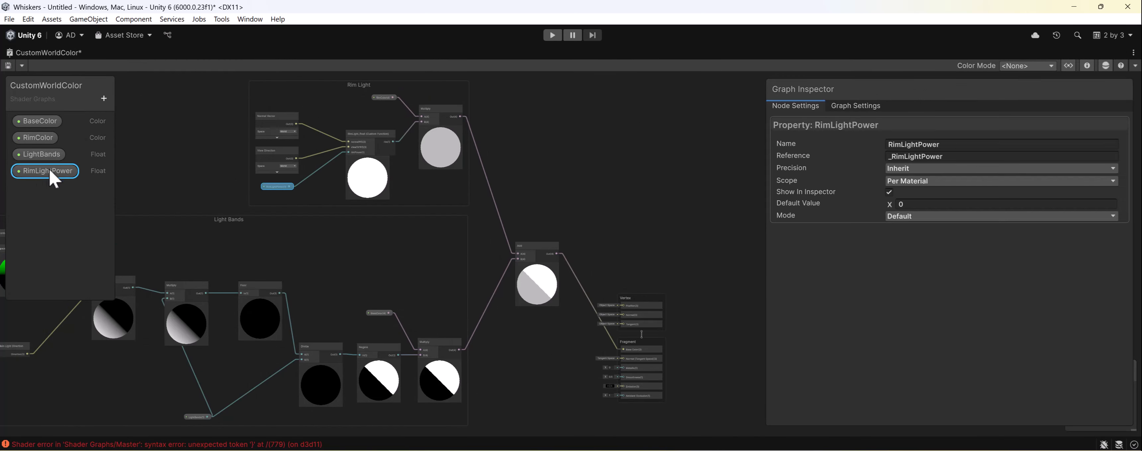
click(898, 217)
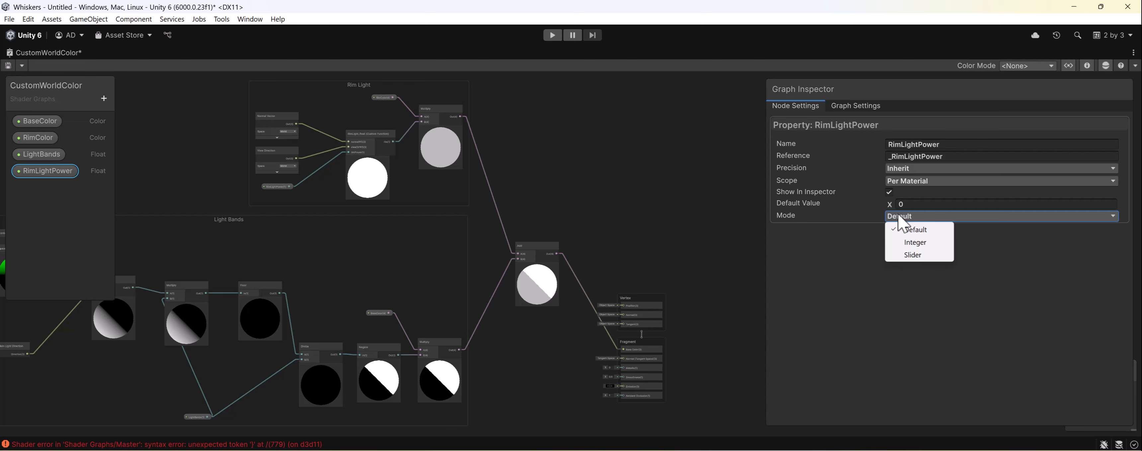
click(919, 250)
click(915, 205)
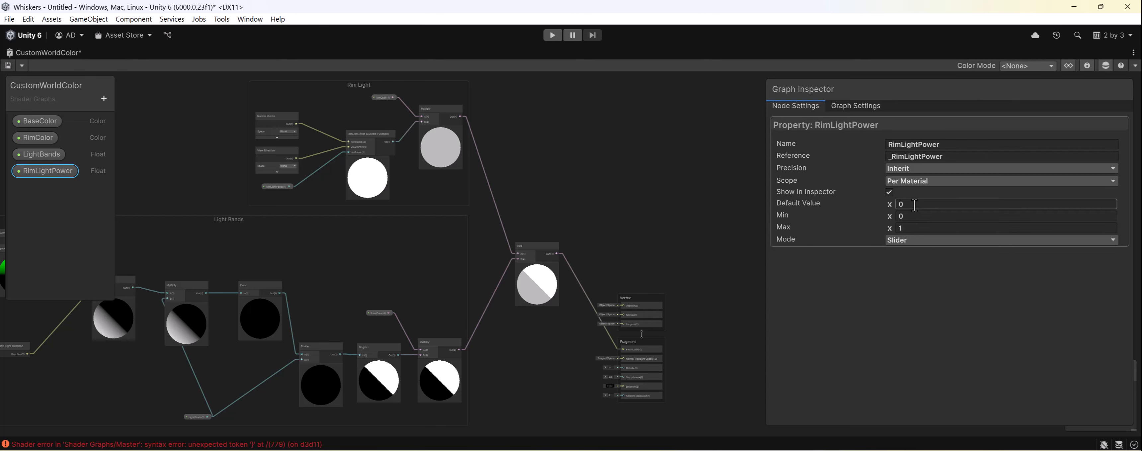
double_click(36, 53)
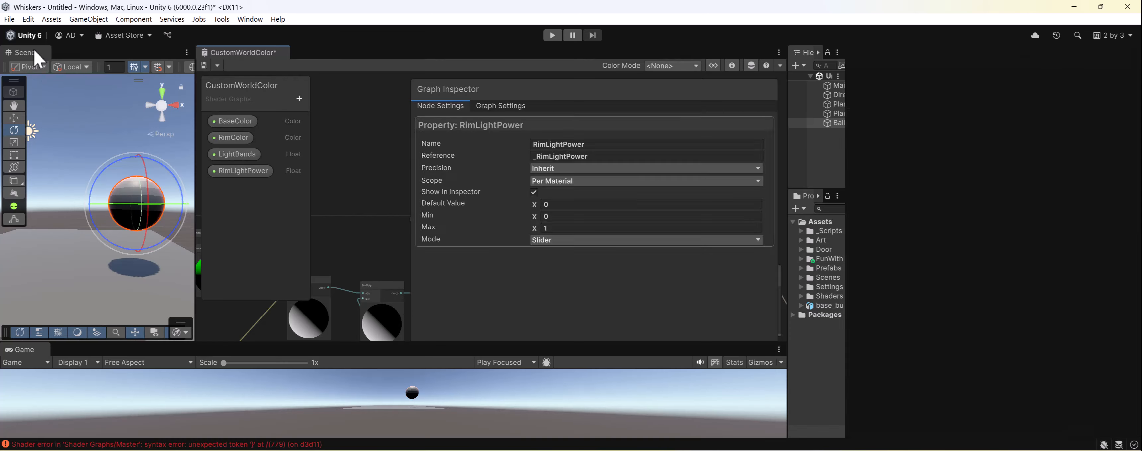
- Set RimPower to 1.5 on the ball's CustomWorldColor material
scroll(950, 317, down, 10)
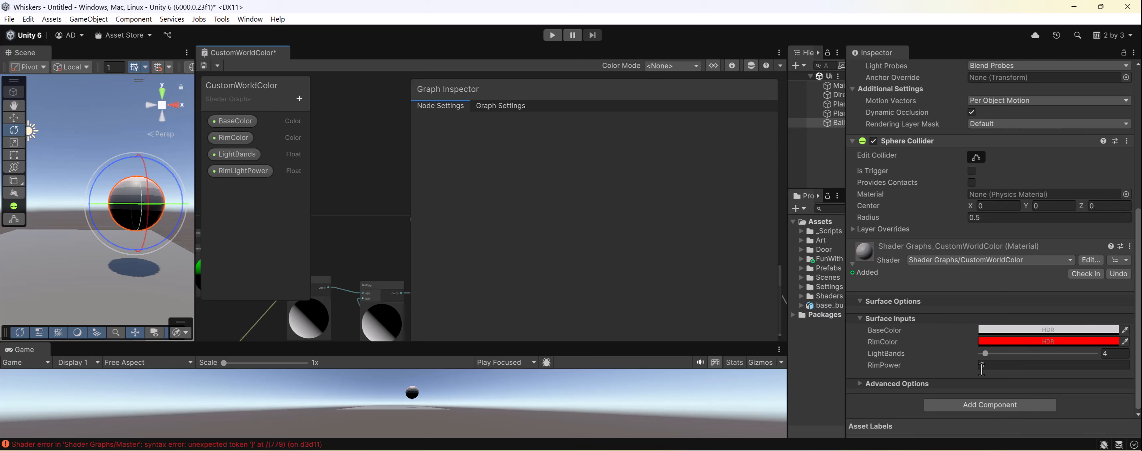
drag(966, 366, 912, 365)
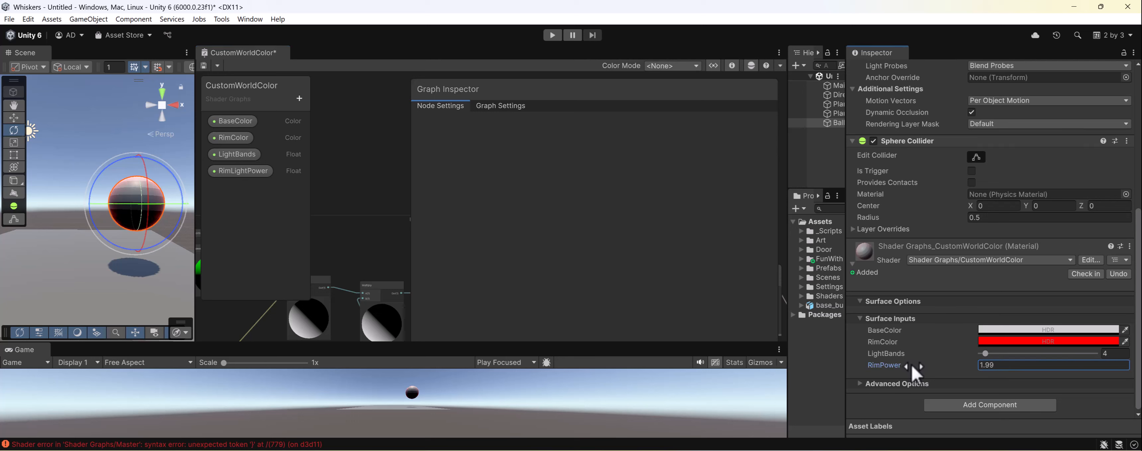
double_click(1023, 364)
text(1.5)
- Give the RimLightPower property a default of 1.5, a minimum of 0 and a maximum of 6, and save the shader graph
click(266, 170)
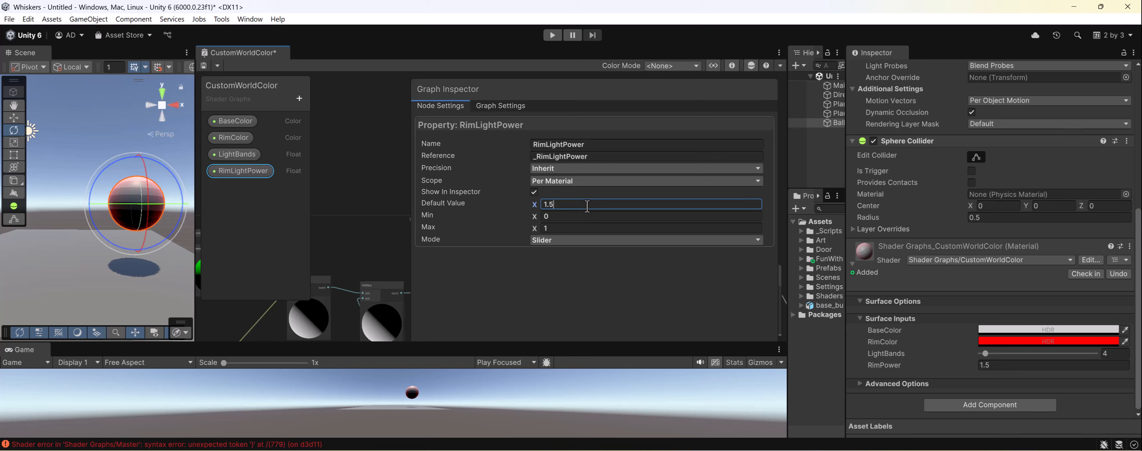
click(589, 216)
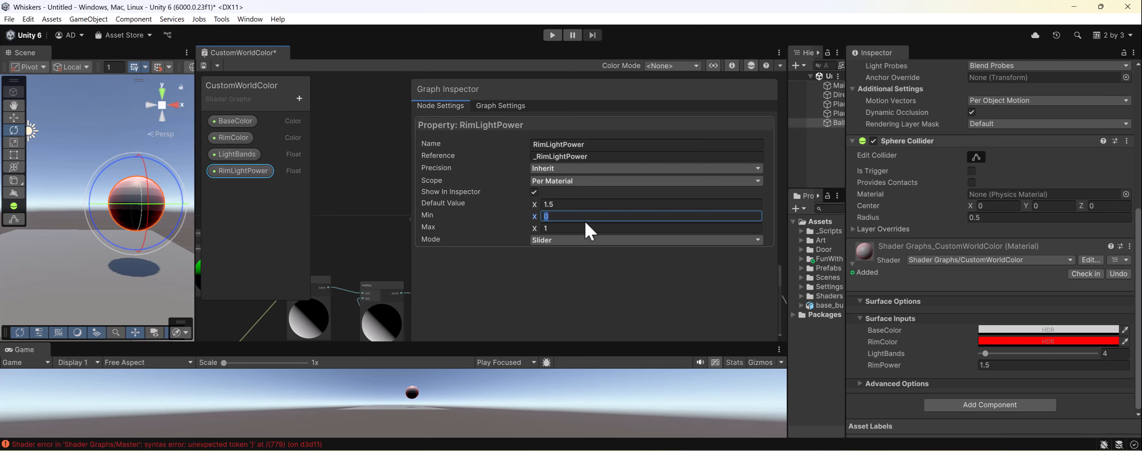
text(1.5)
click(591, 232)
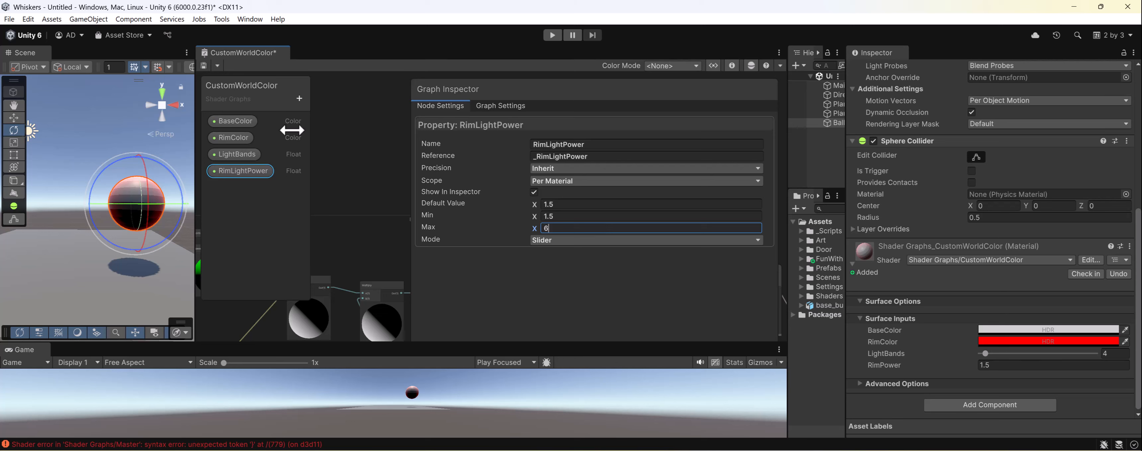
key(ctrl+s)
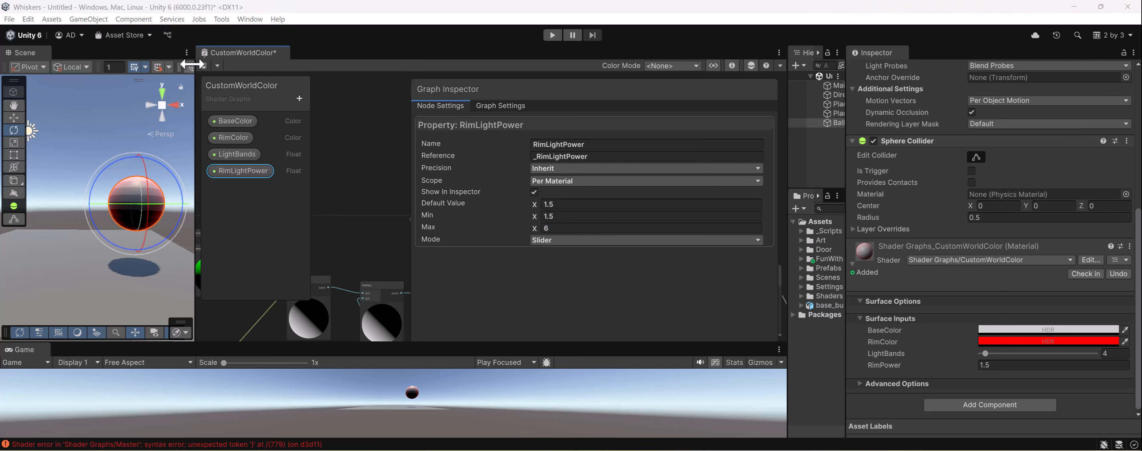
click(203, 65)
click(654, 218)
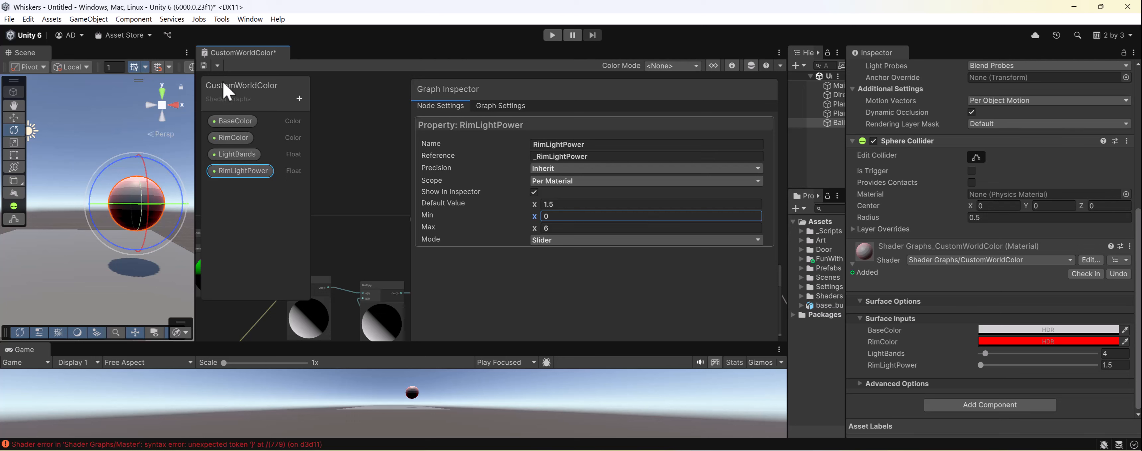
click(204, 65)
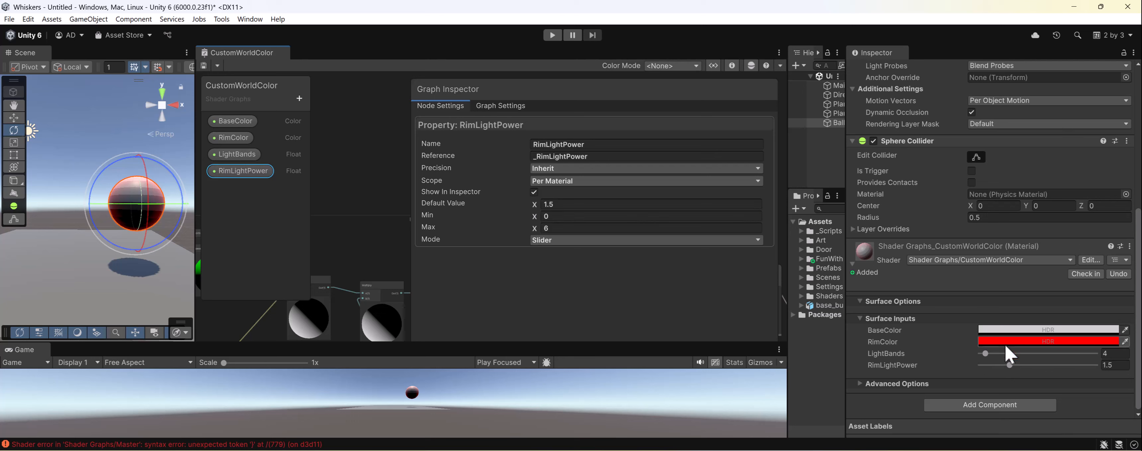
- Try higher RimLightPower values on the ball's material while viewing the ball from another angle, and settle on 1.91
drag(1010, 365, 1116, 363)
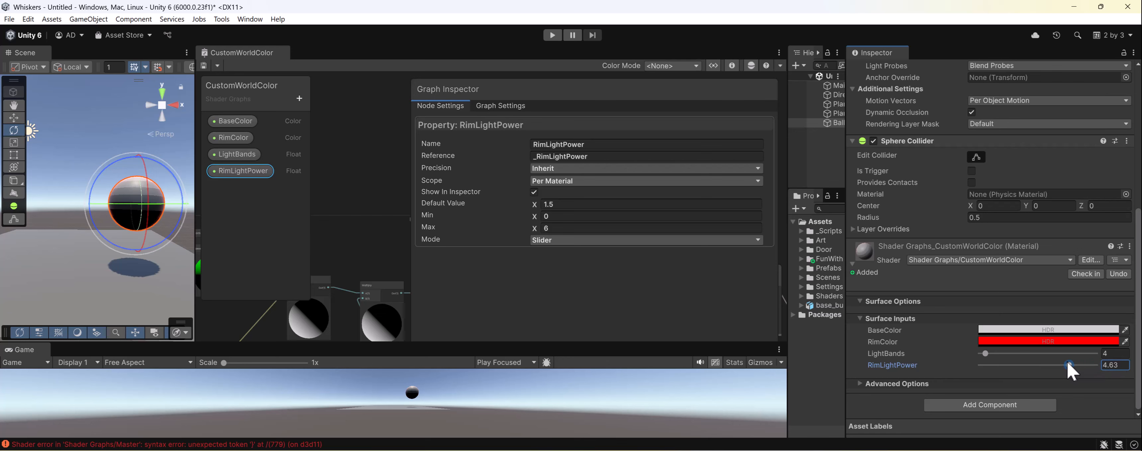
click(103, 93)
alt+drag(127, 173, 124, 199)
click(132, 220)
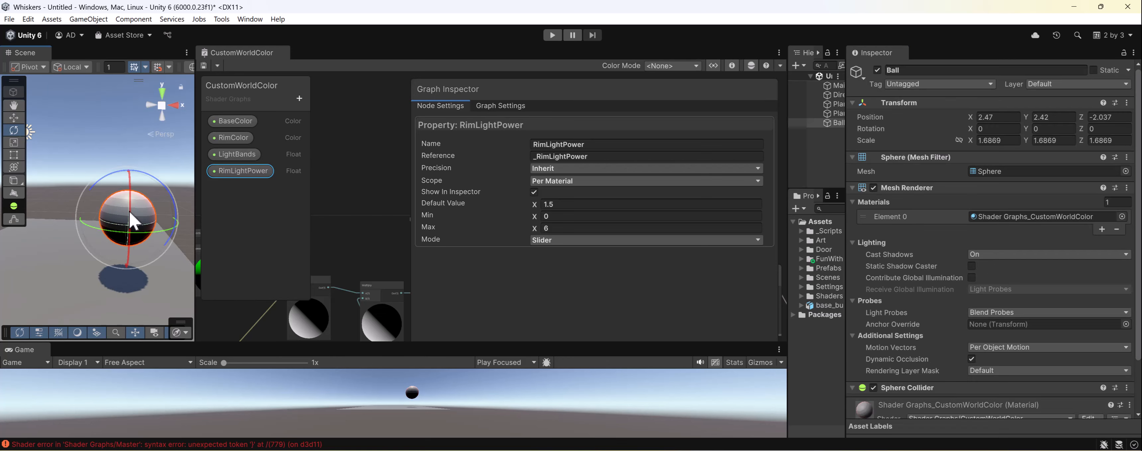
scroll(970, 325, down, 10)
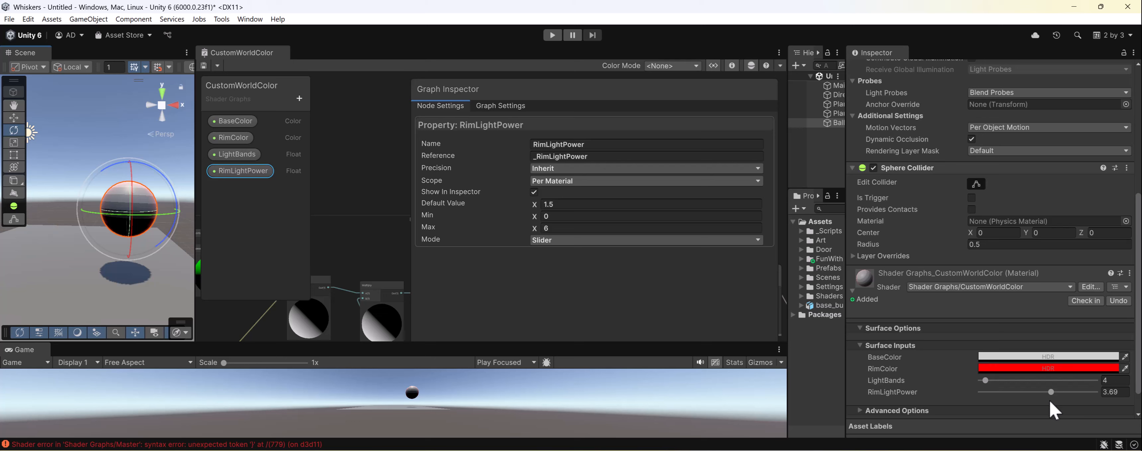
drag(1051, 392, 1038, 392)
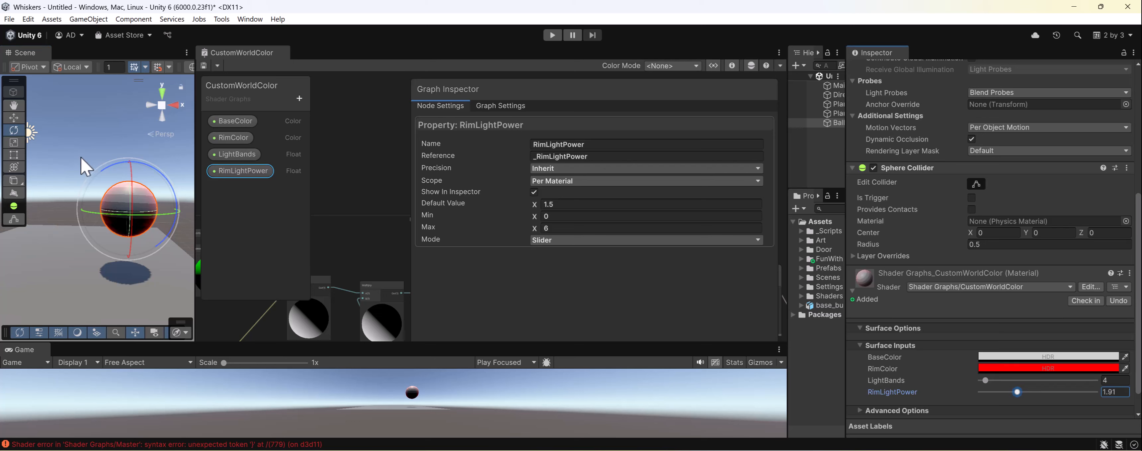
- Change the material's RimColor to magenta with R 0.7222, G 0 and B 0.8706, and deselect the ball
click(1024, 368)
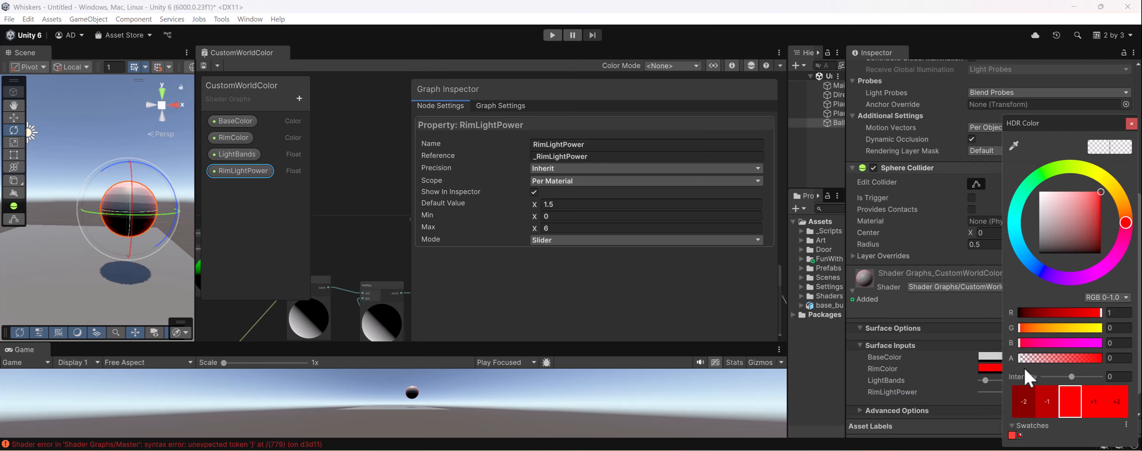
drag(1122, 231, 1112, 200)
drag(1101, 274, 1093, 282)
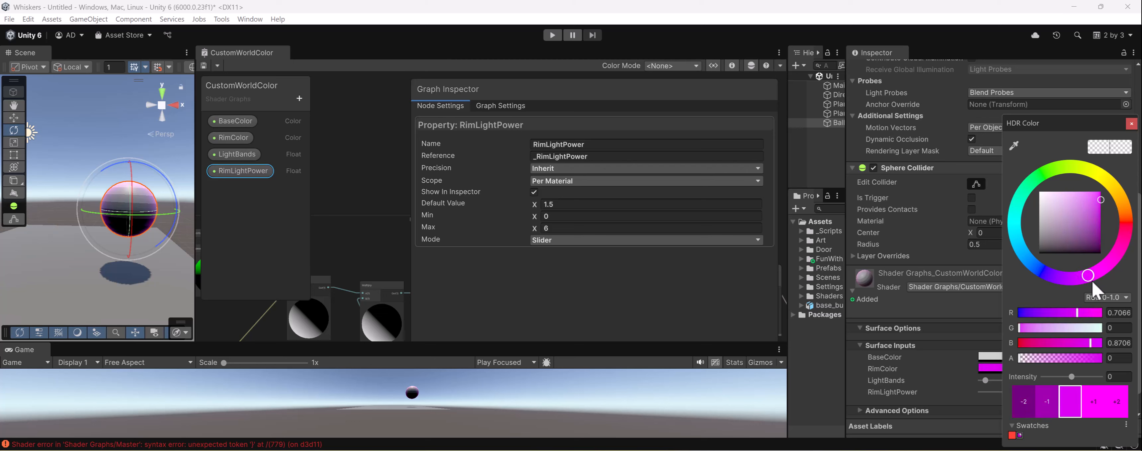
click(117, 185)
- Group the RimLightPower and RimColor properties under a new category named Rim Light and save the shader graph
drag(234, 174, 235, 156)
click(299, 98)
click(322, 109)
double_click(235, 156)
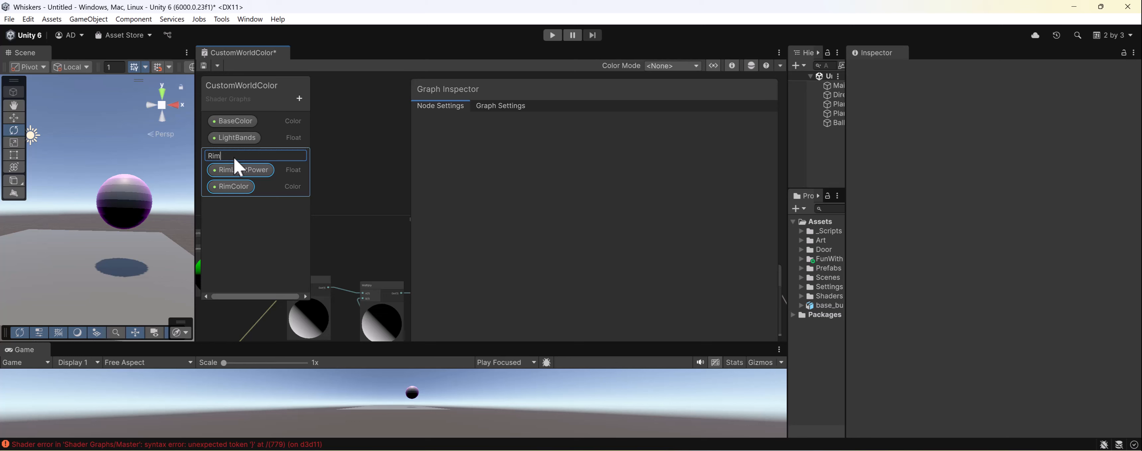
text(Rim Light)
key(Return)
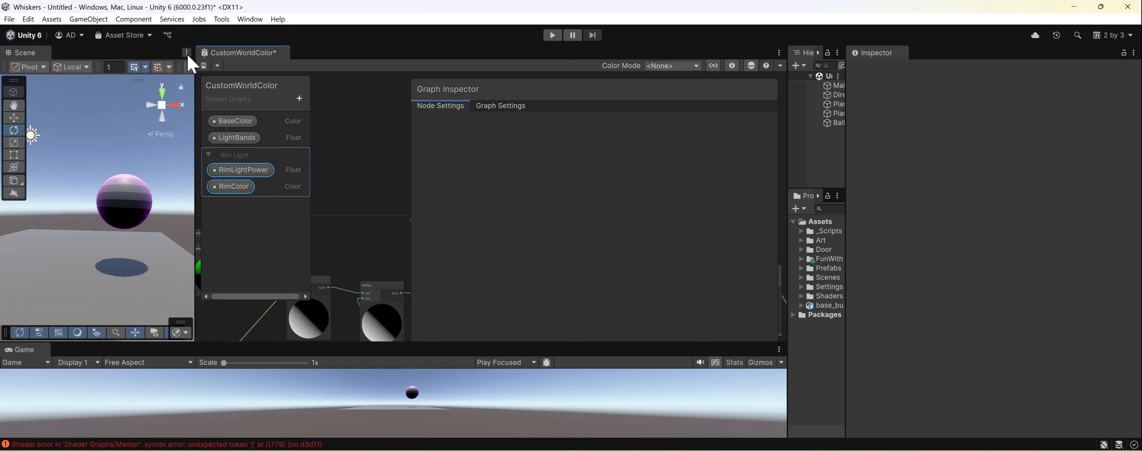
click(205, 66)
- Reselect the ball, collapse and re-expand its material's Rim Light section, and set RimLightPower to 1.7
click(128, 202)
scroll(1069, 321, down, 6)
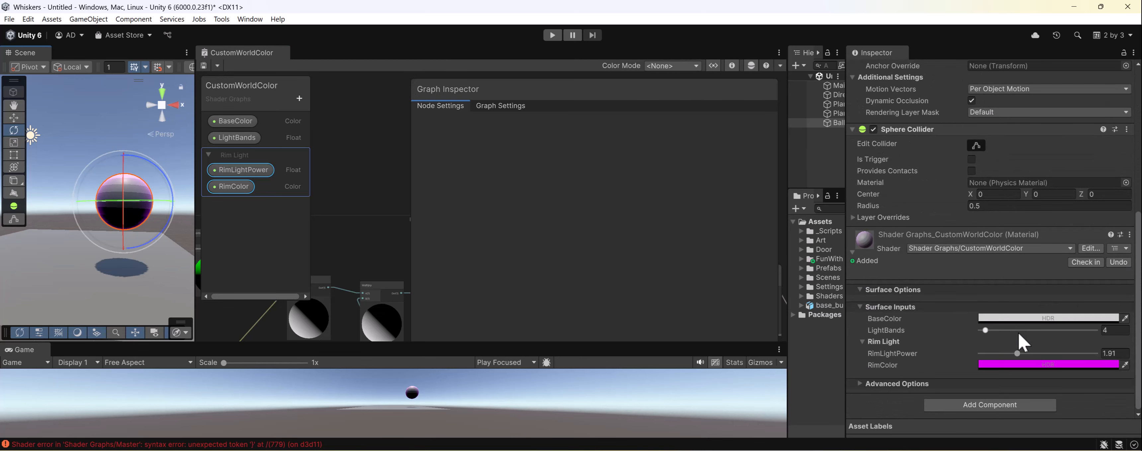
click(867, 343)
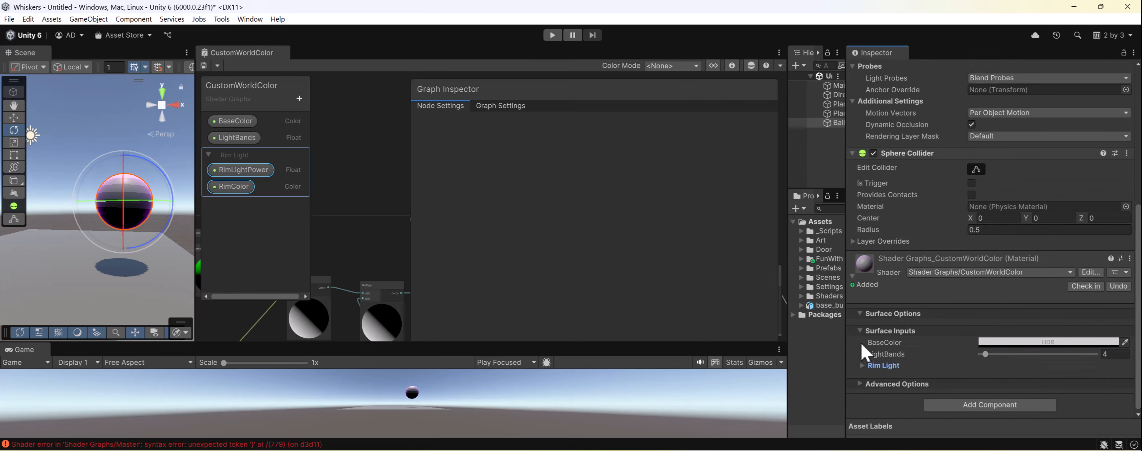
click(861, 366)
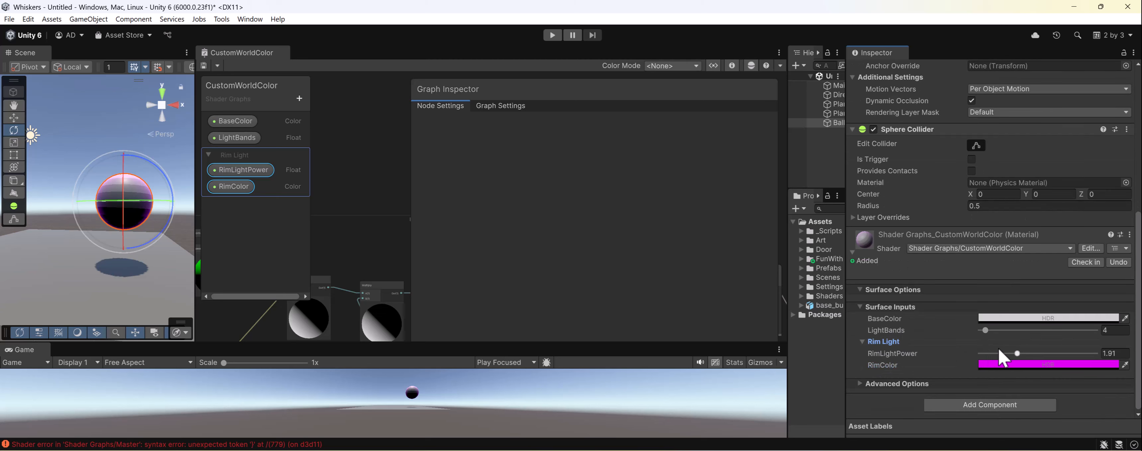
mouse_move(1012, 354)
mouse_down()
mouse_move(980, 354)
mouse_move(1033, 353)
mouse_move(1013, 353)
mouse_up()
alt+drag(106, 123, 117, 147)
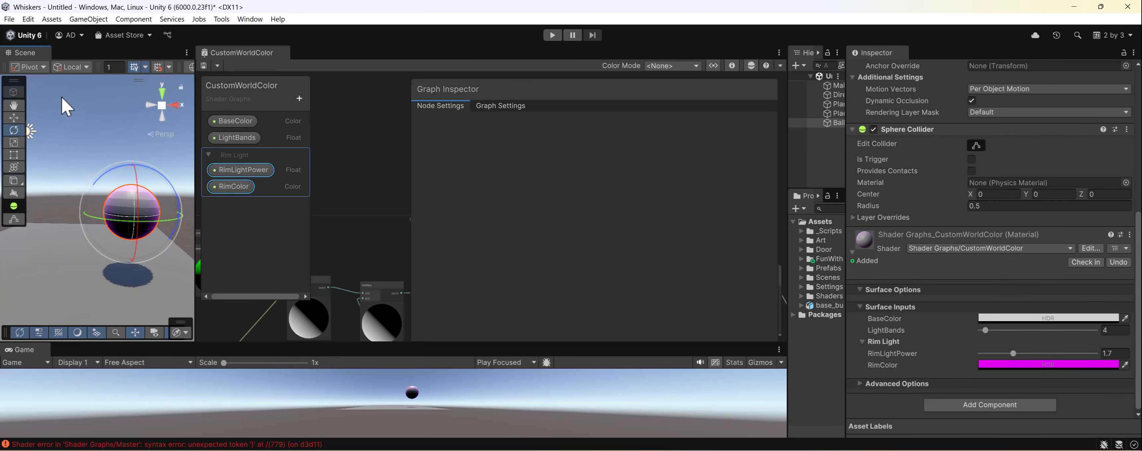